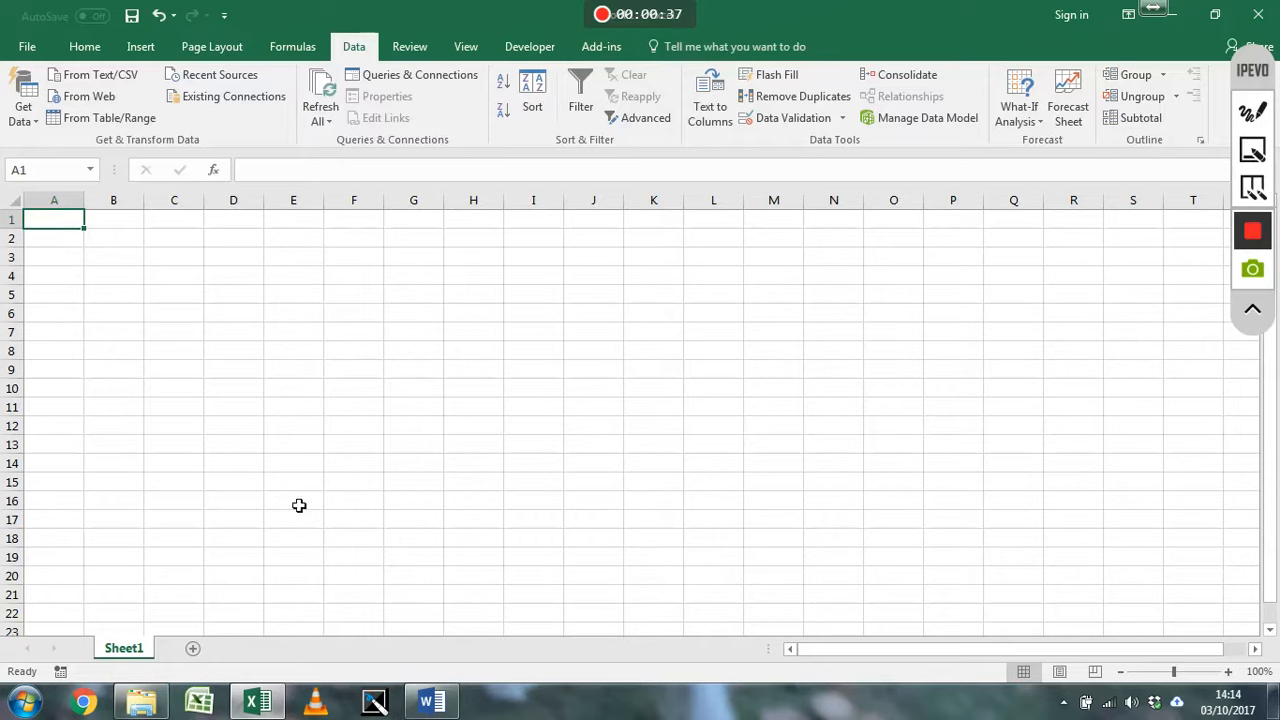
Open Lottery_Take_5_Winning_Numbers.csv from the Computing Task 1 - Lotto Task 1 folder in File Explorer.
mouse_move(145, 704)
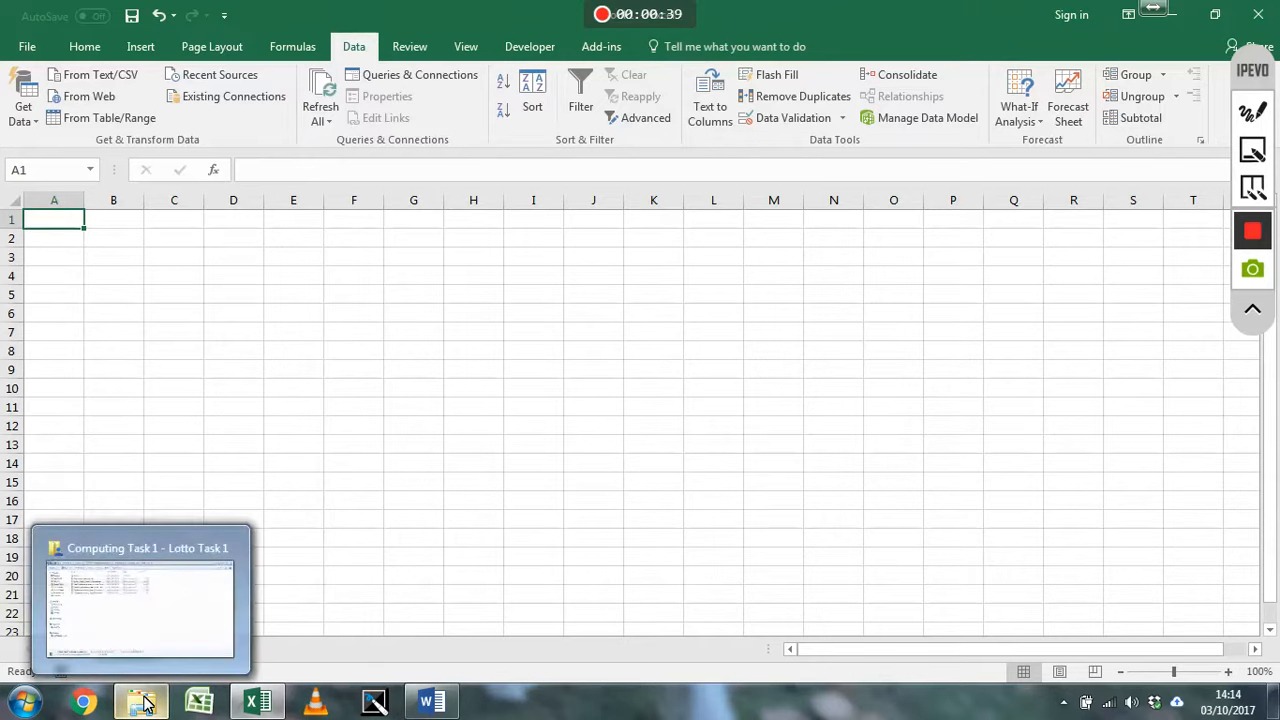
left_click(145, 704)
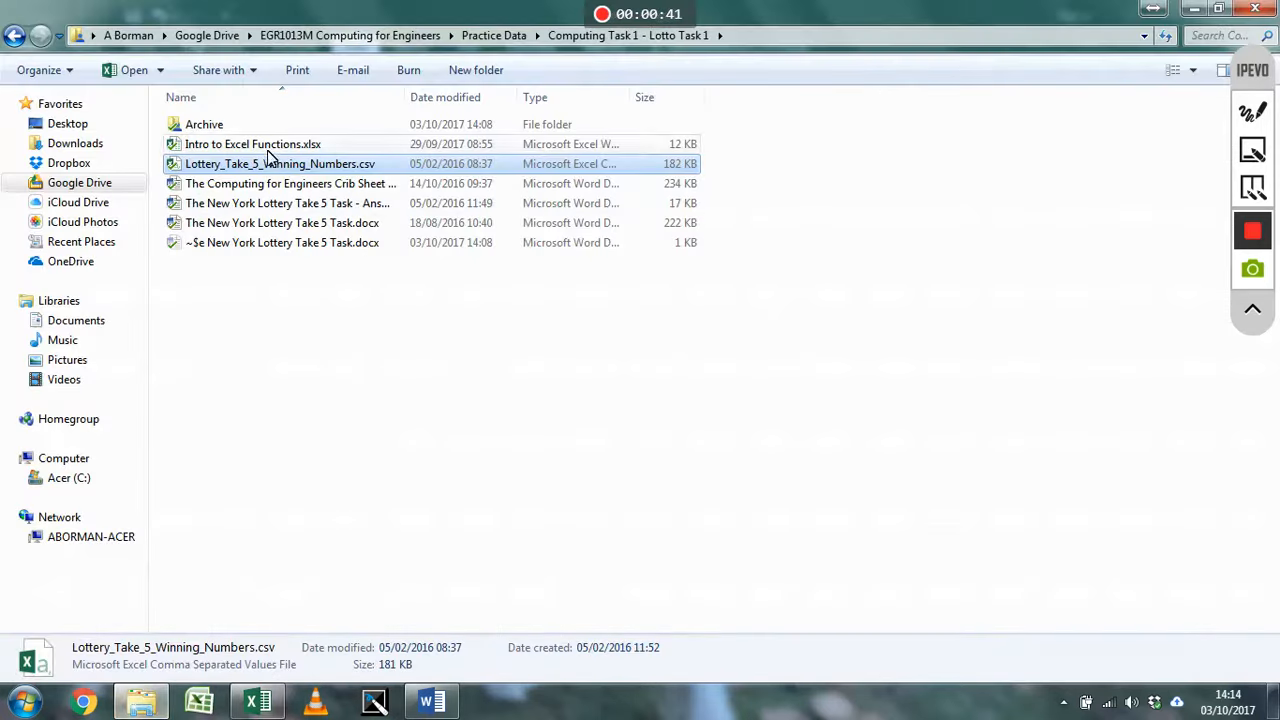
double_click(270, 166)
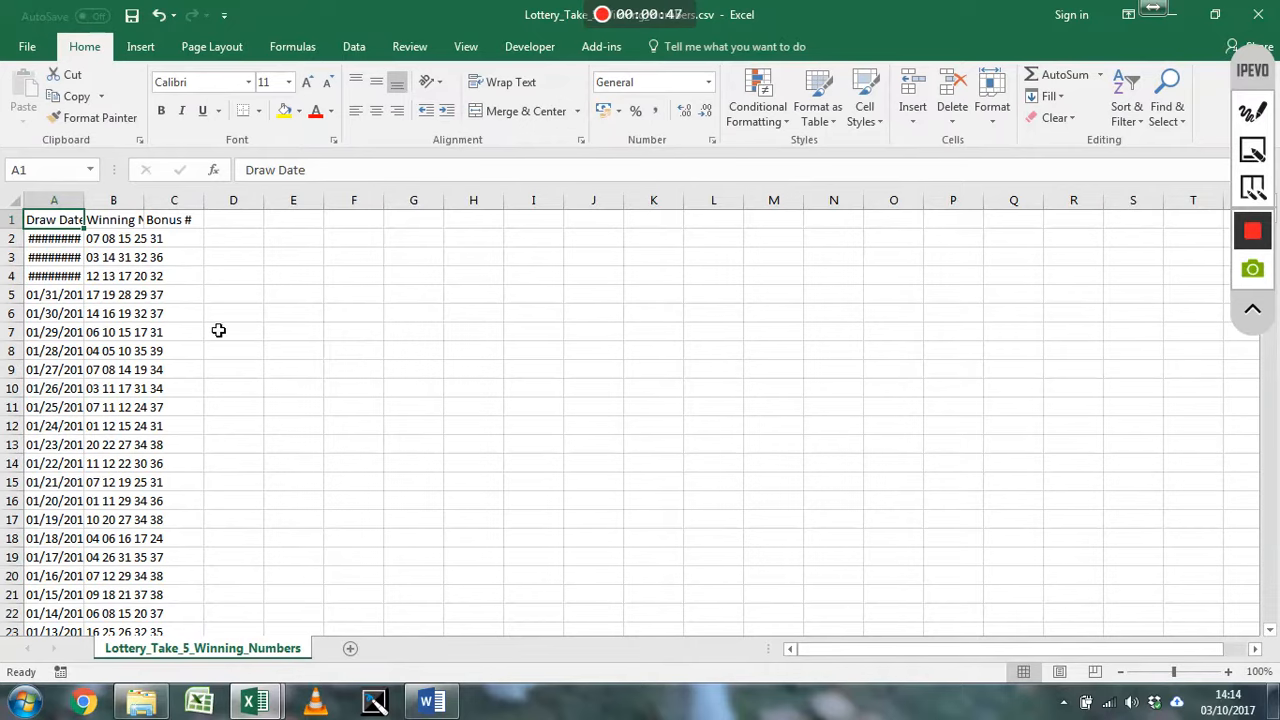
Widen the Draw Date column so its dates fit, and autofit the Winning Numbers and Bonus # columns.
left_click_drag(91, 211, 131, 204)
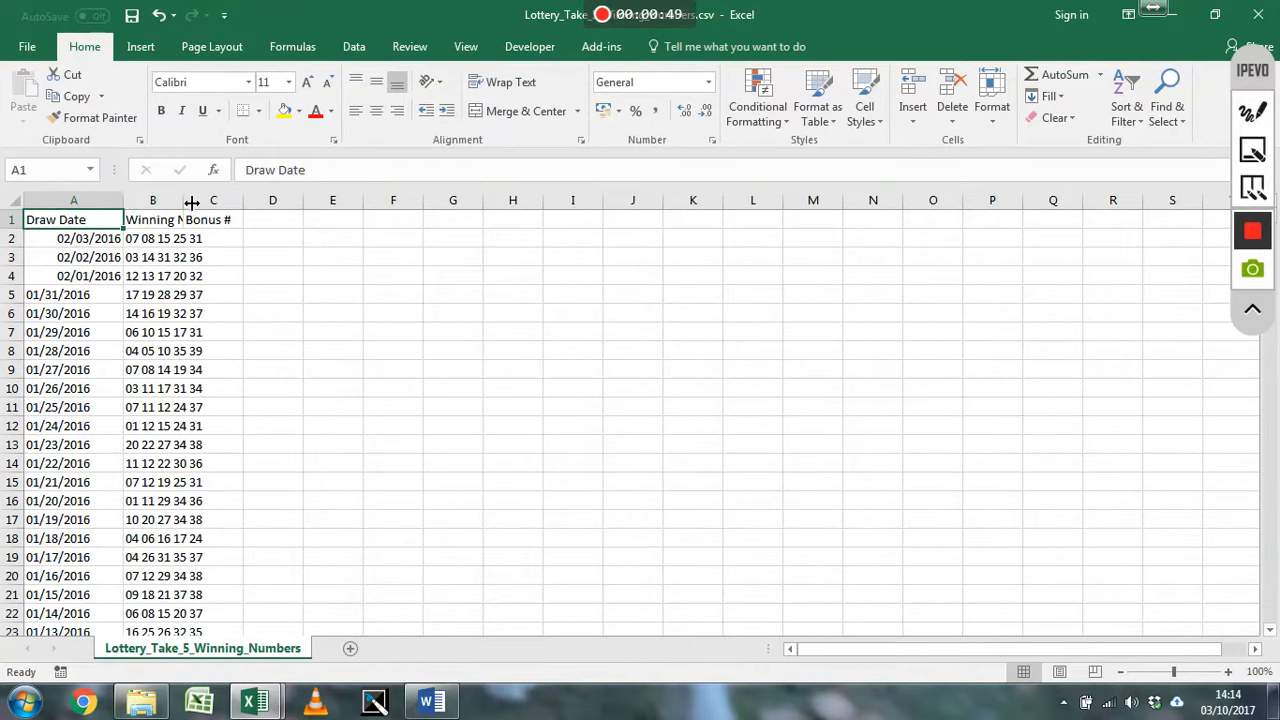
double_click(123, 206)
left_click_drag(102, 208, 195, 206)
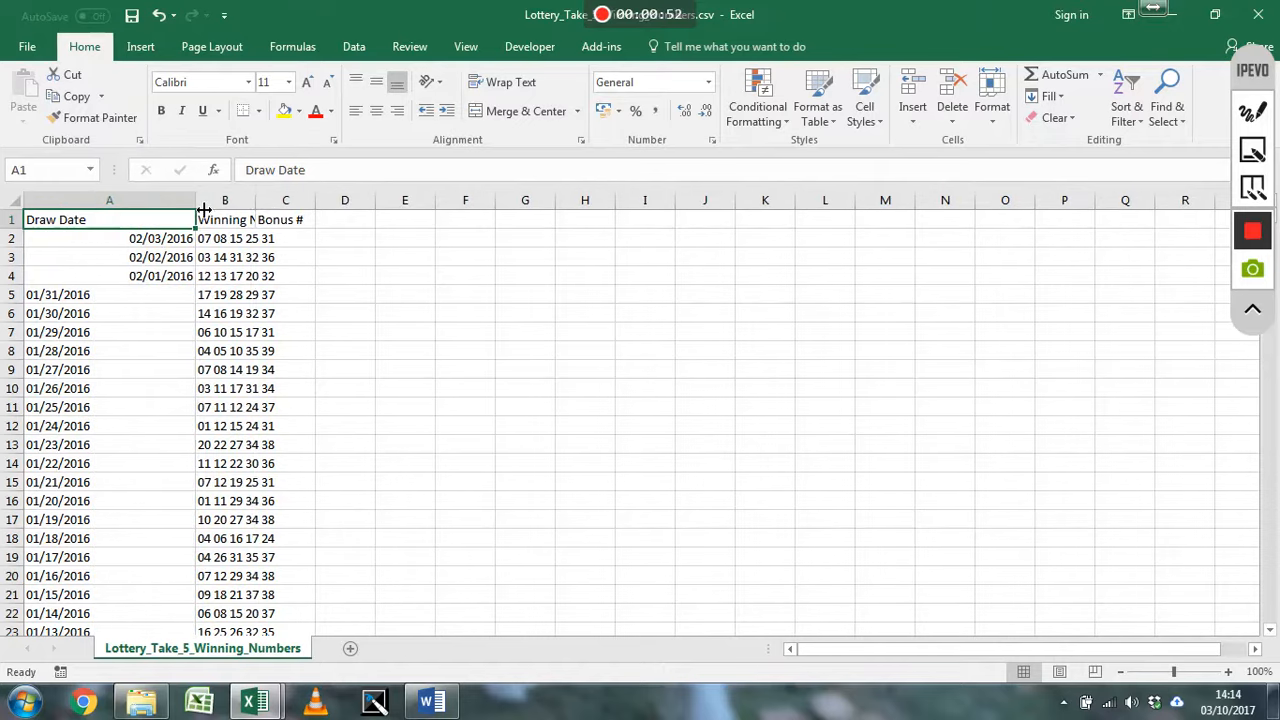
double_click(256, 208)
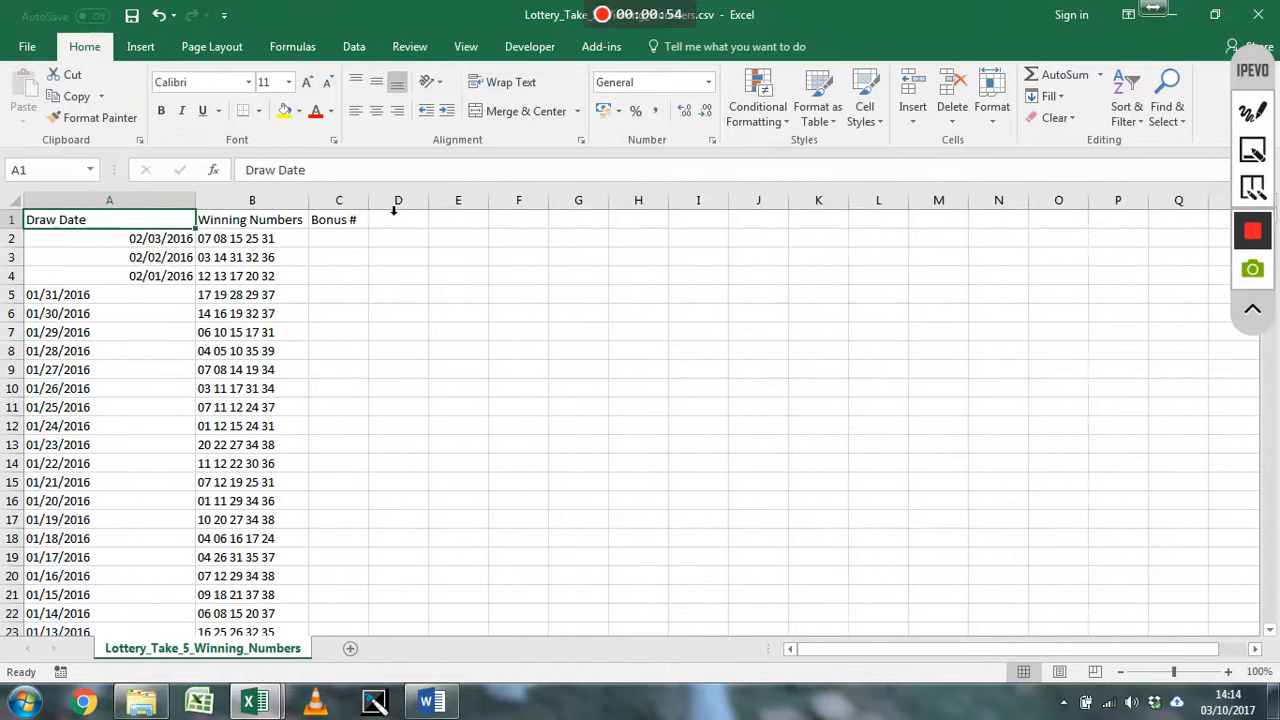
double_click(376, 202)
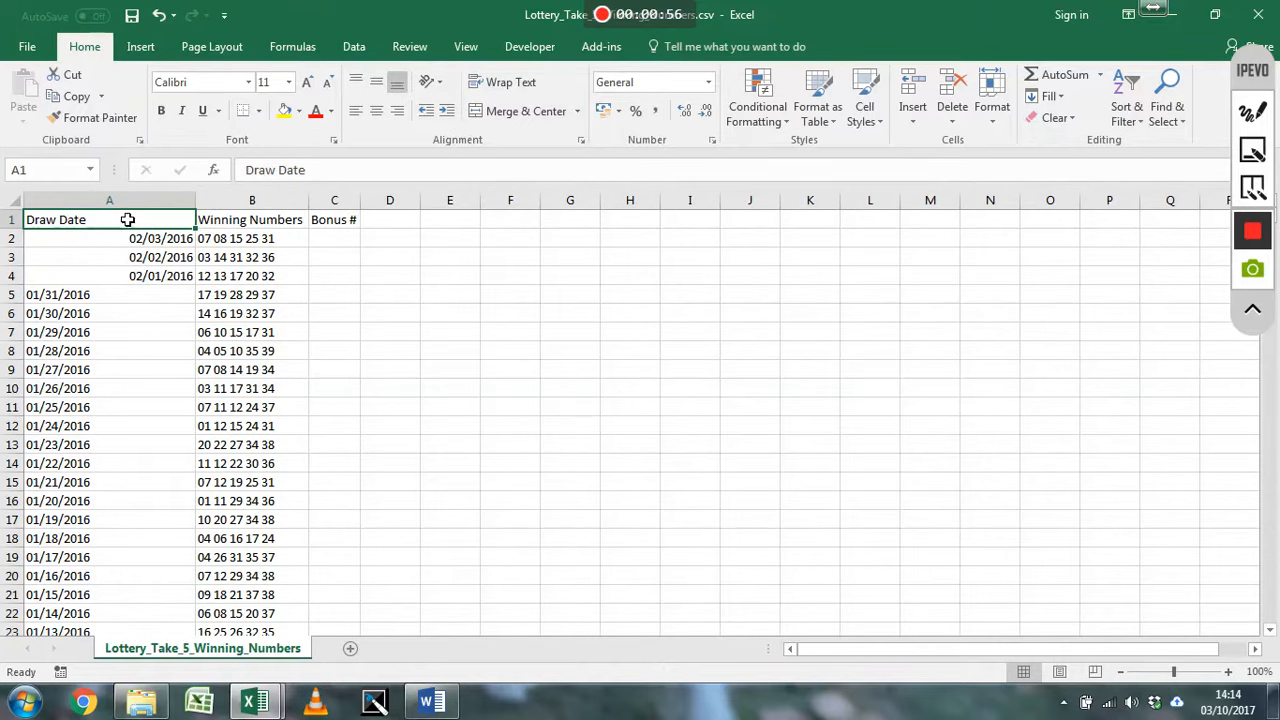
Examine the date formats in the Draw Date column, the Winning Numbers entries, and where the Bonus # column holds values.
left_click(150, 248)
left_click(152, 258)
left_click(160, 277)
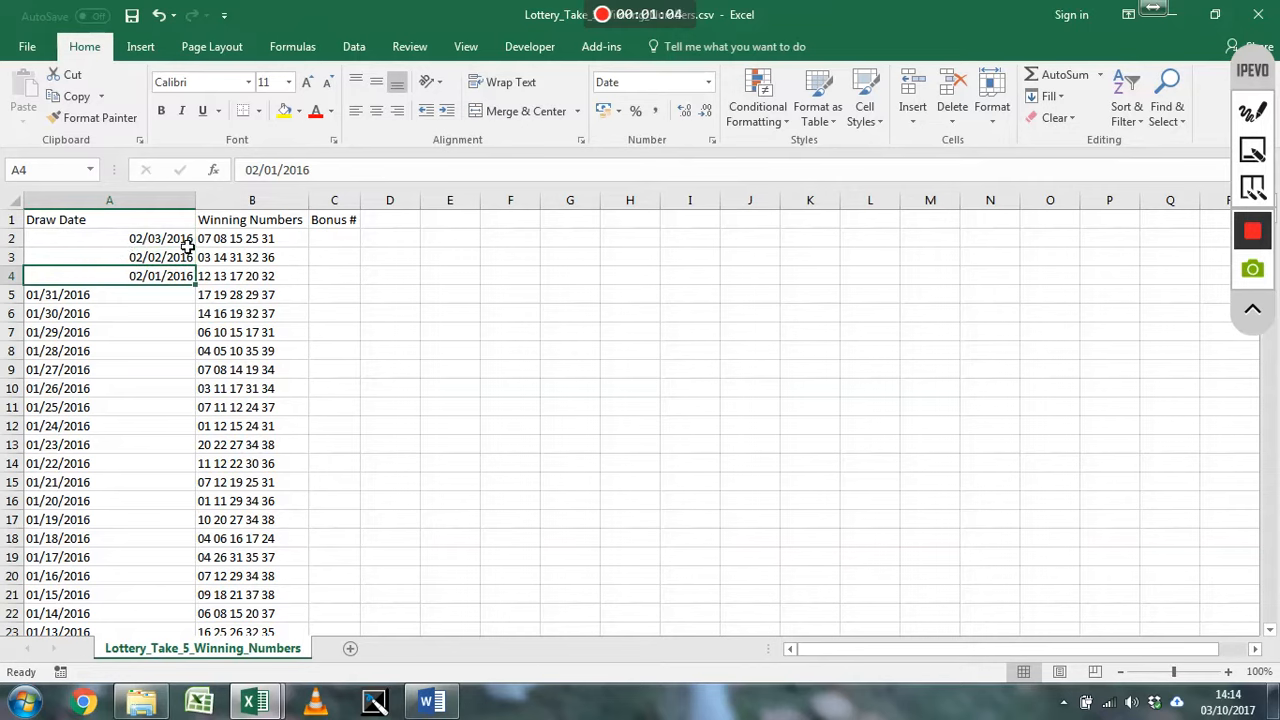
left_click_drag(128, 295, 126, 430)
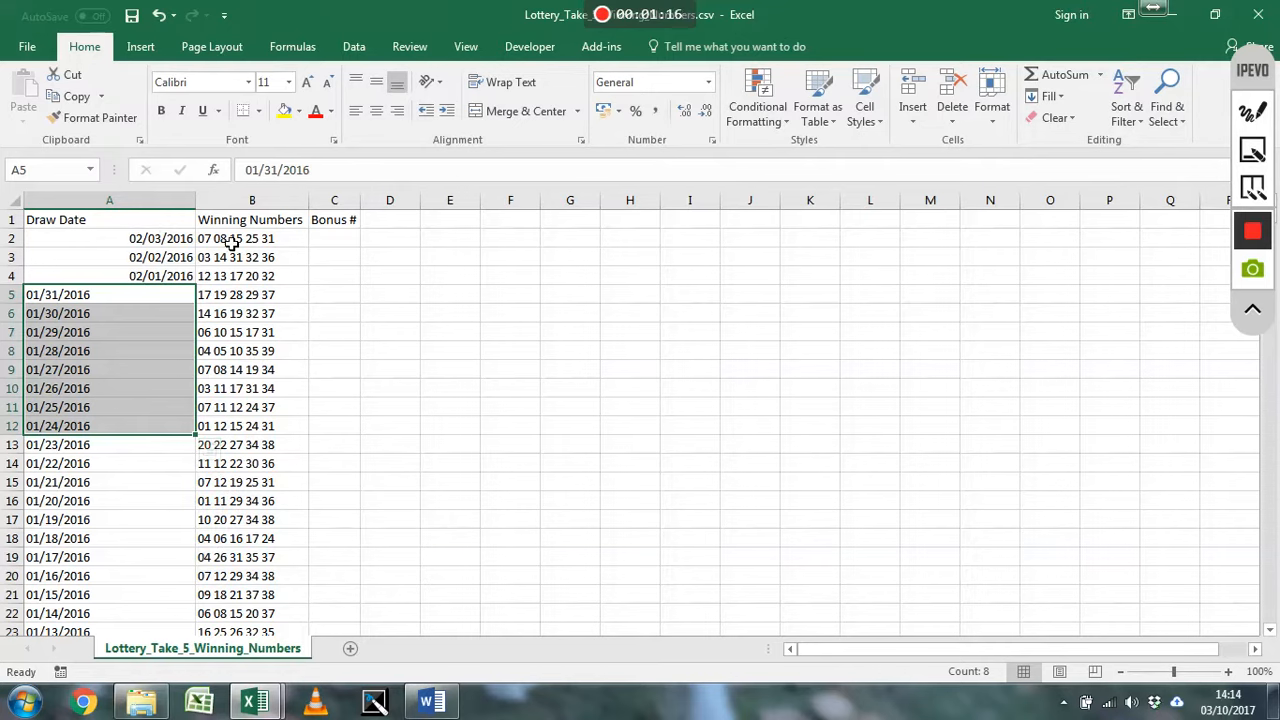
left_click(242, 201)
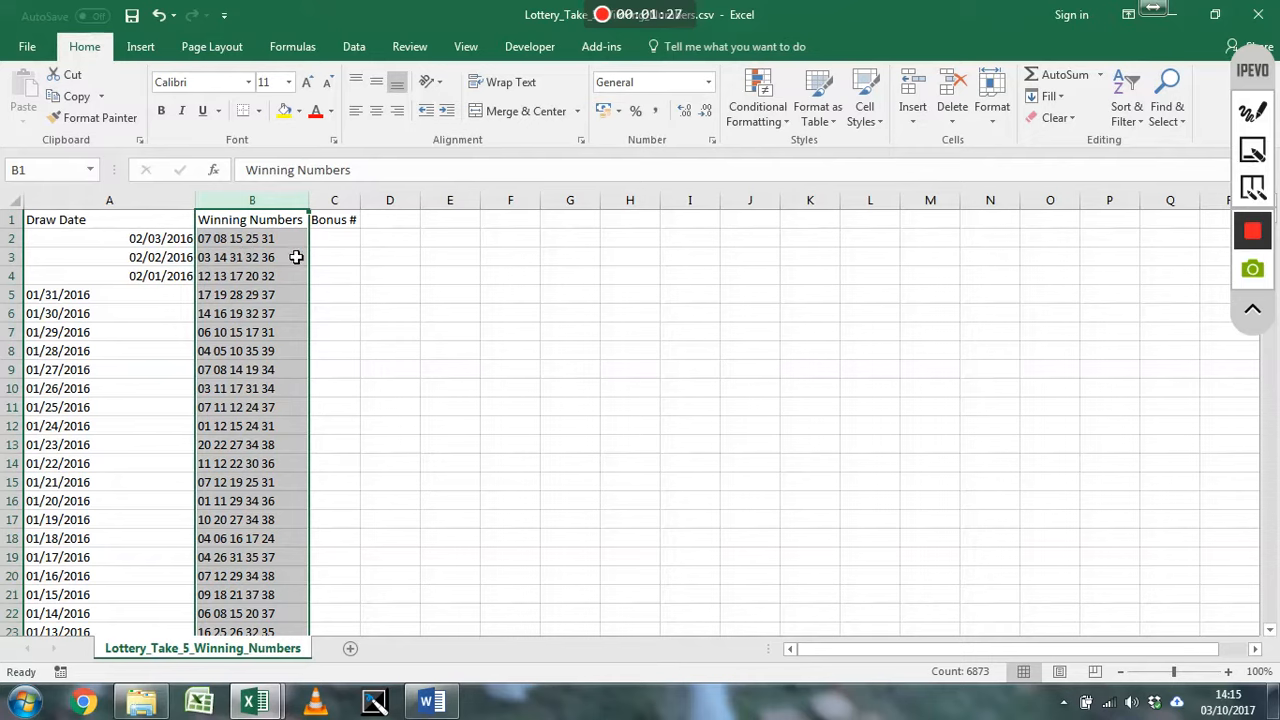
left_click(332, 248)
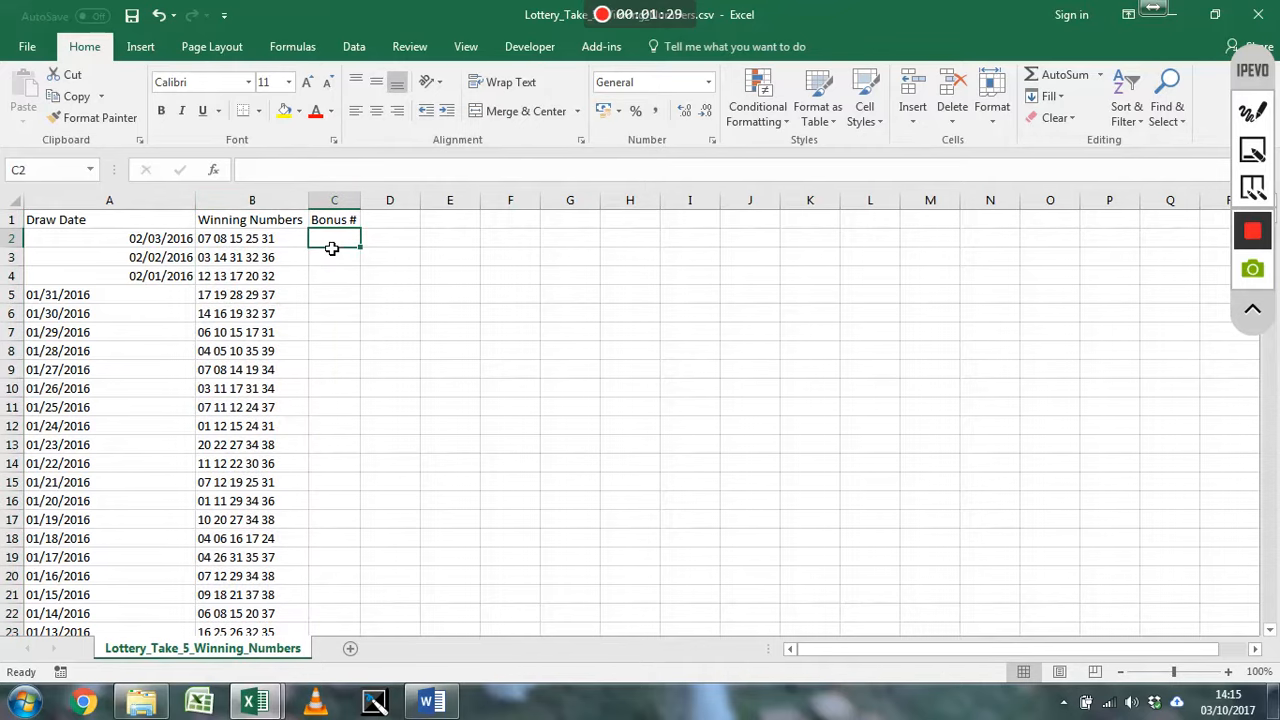
key("End")
key("Down")
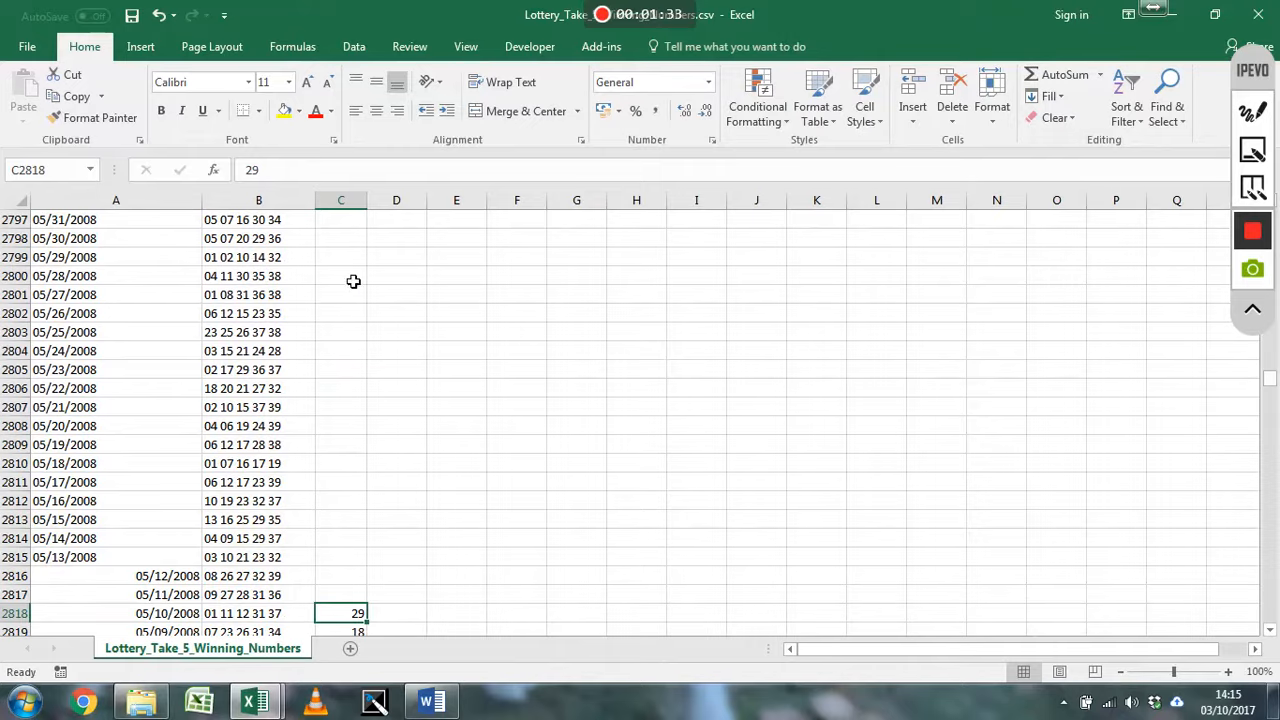
scroll(395, 426, "down", 3)
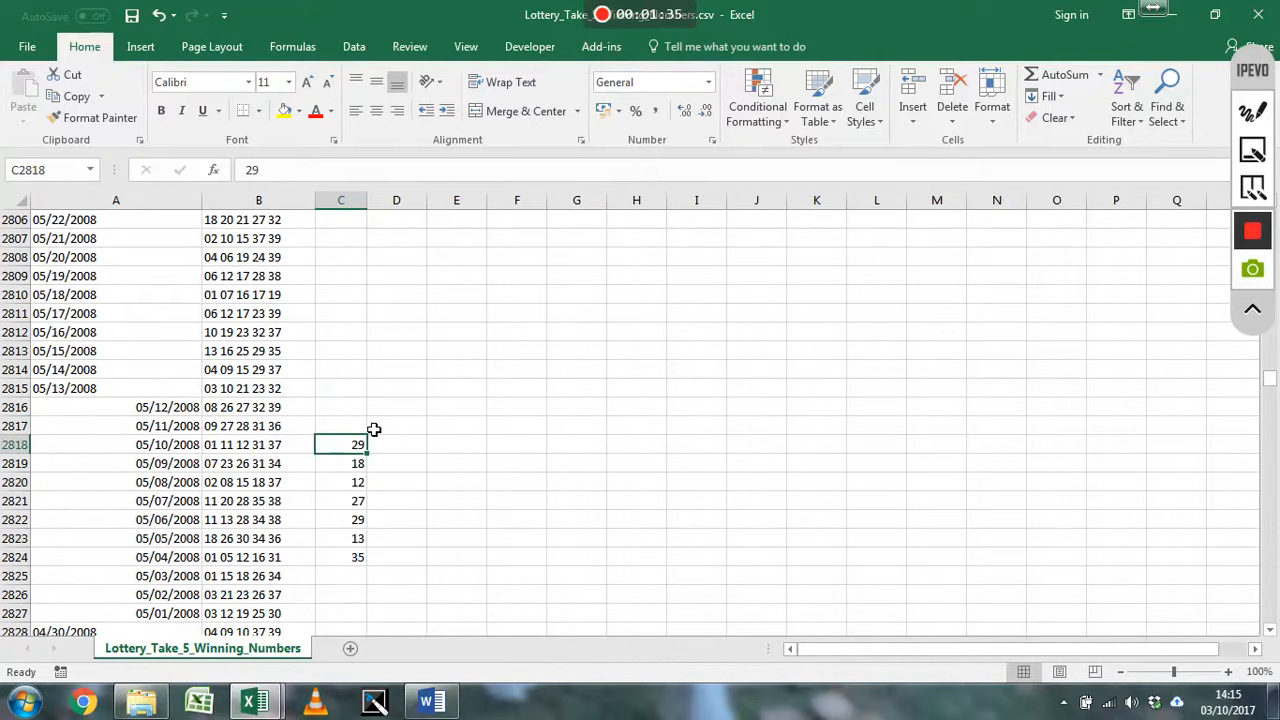
key("End")
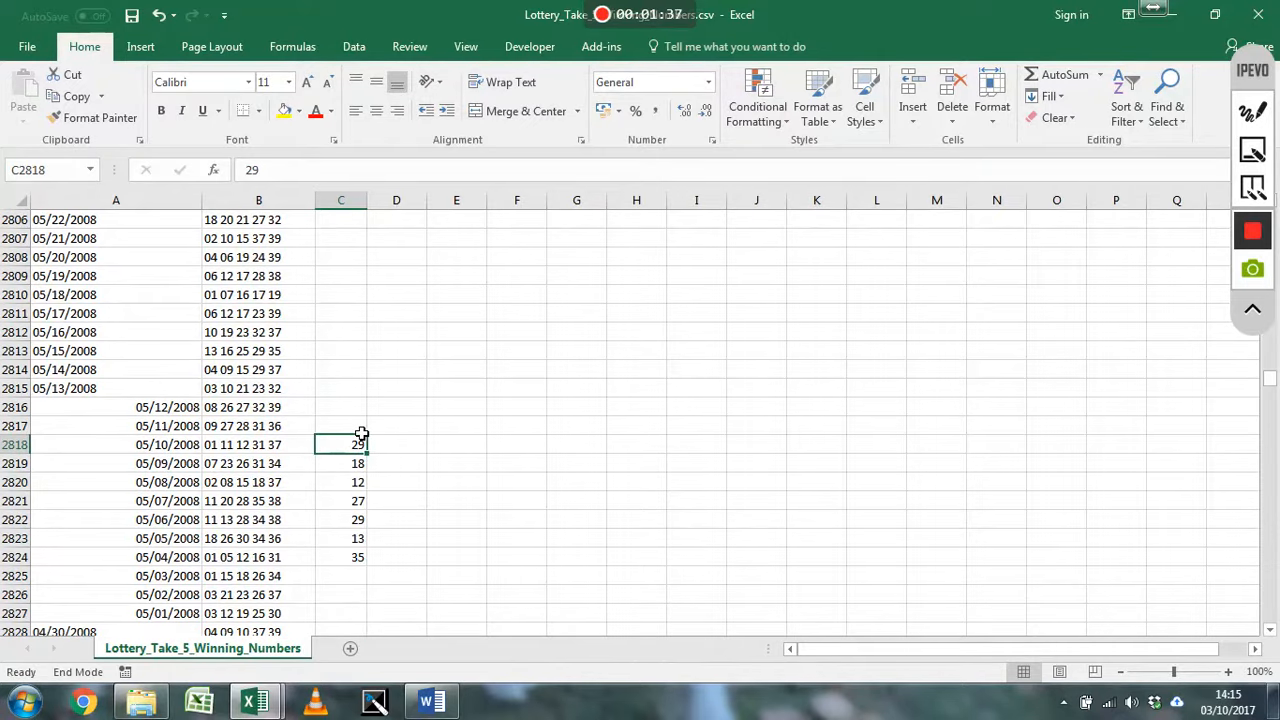
key("Up")
key("Home")
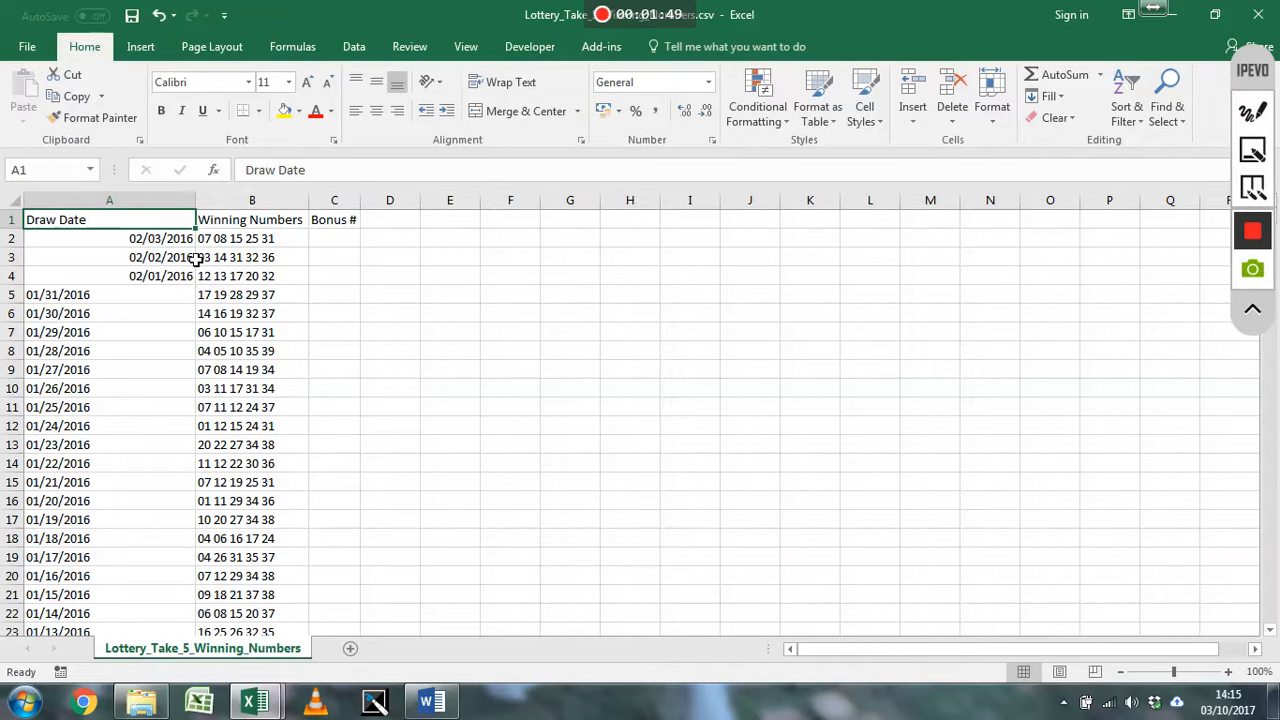
Convert the Draw Date column with Text to Columns, using Delimited data and the MDY date format.
left_click(182, 217)
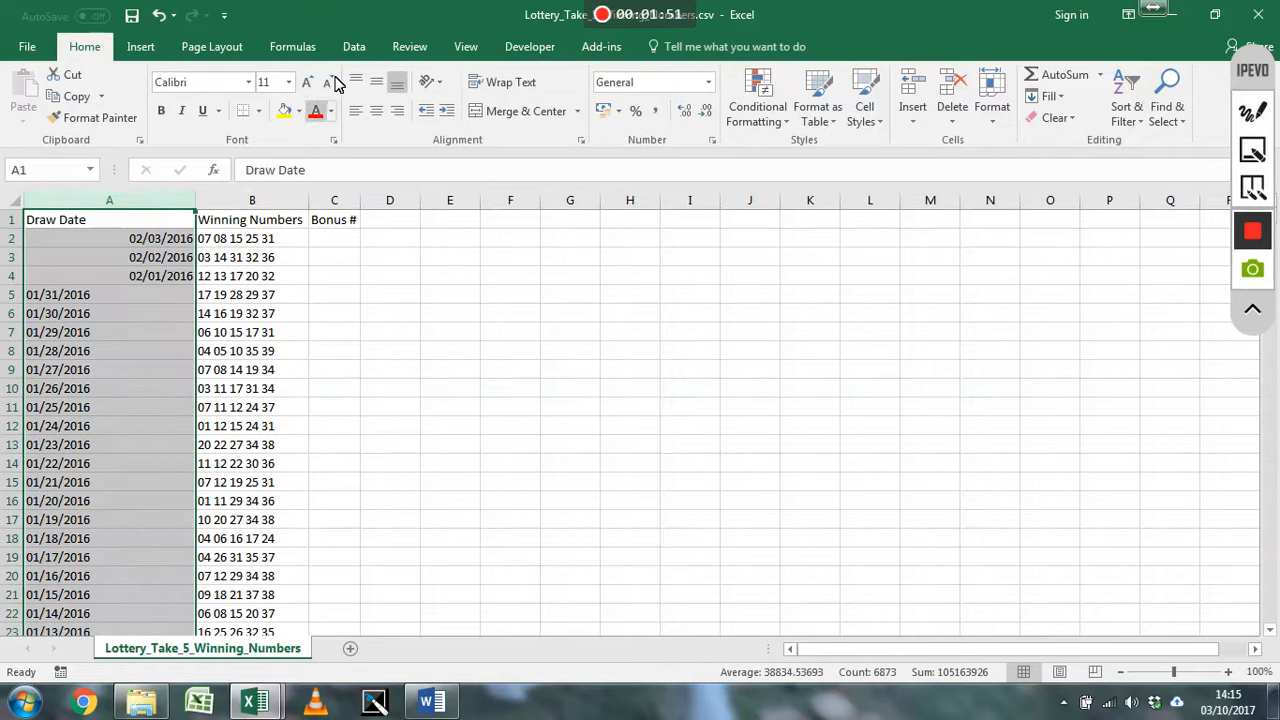
left_click(366, 46)
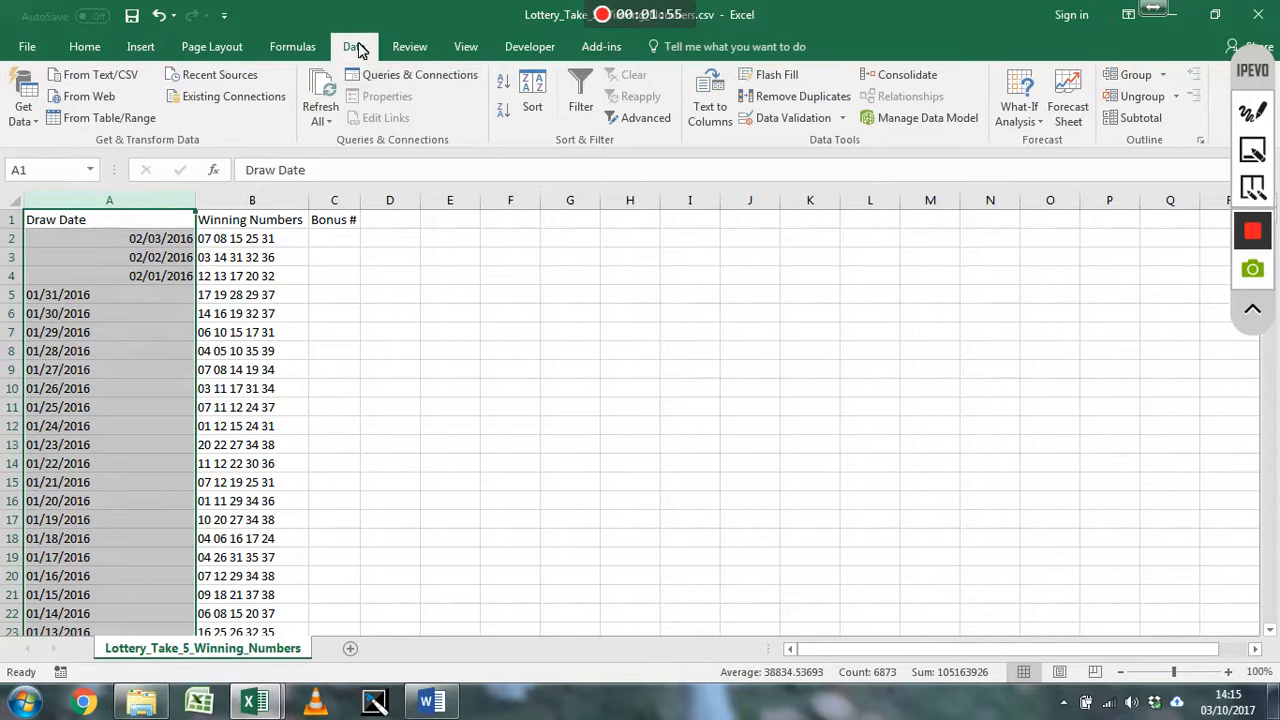
left_click(712, 110)
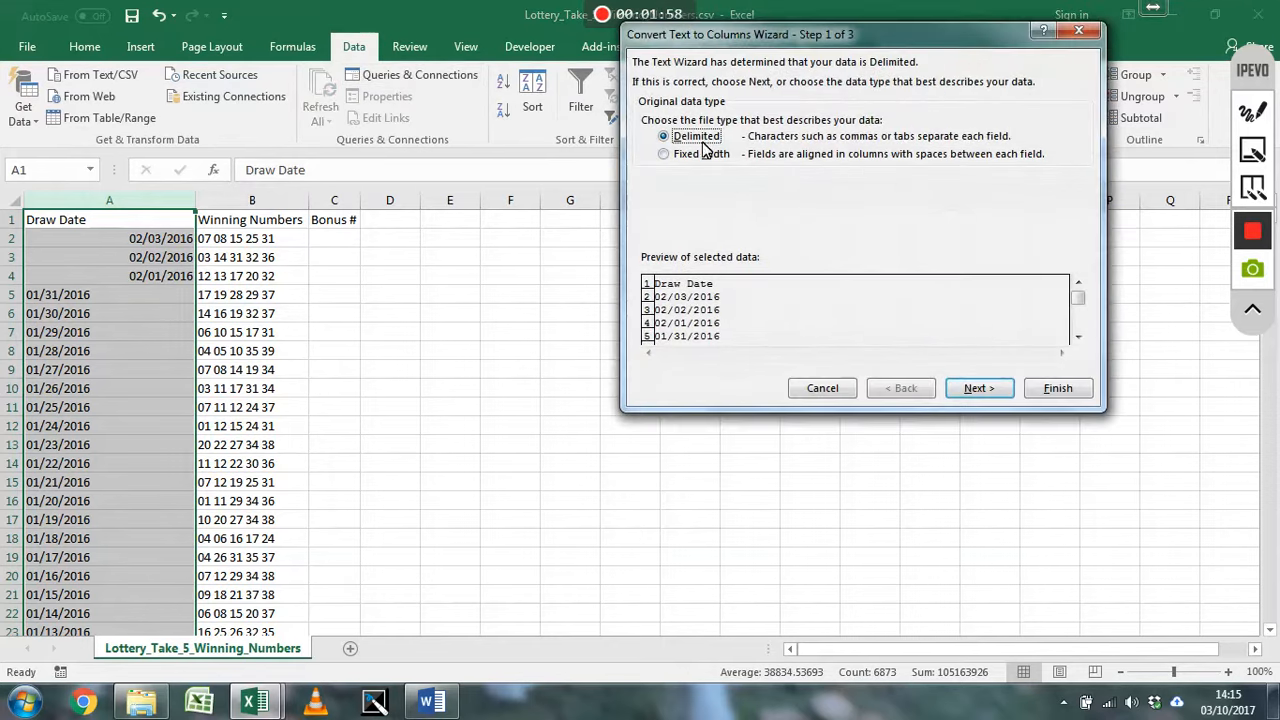
left_click(972, 390)
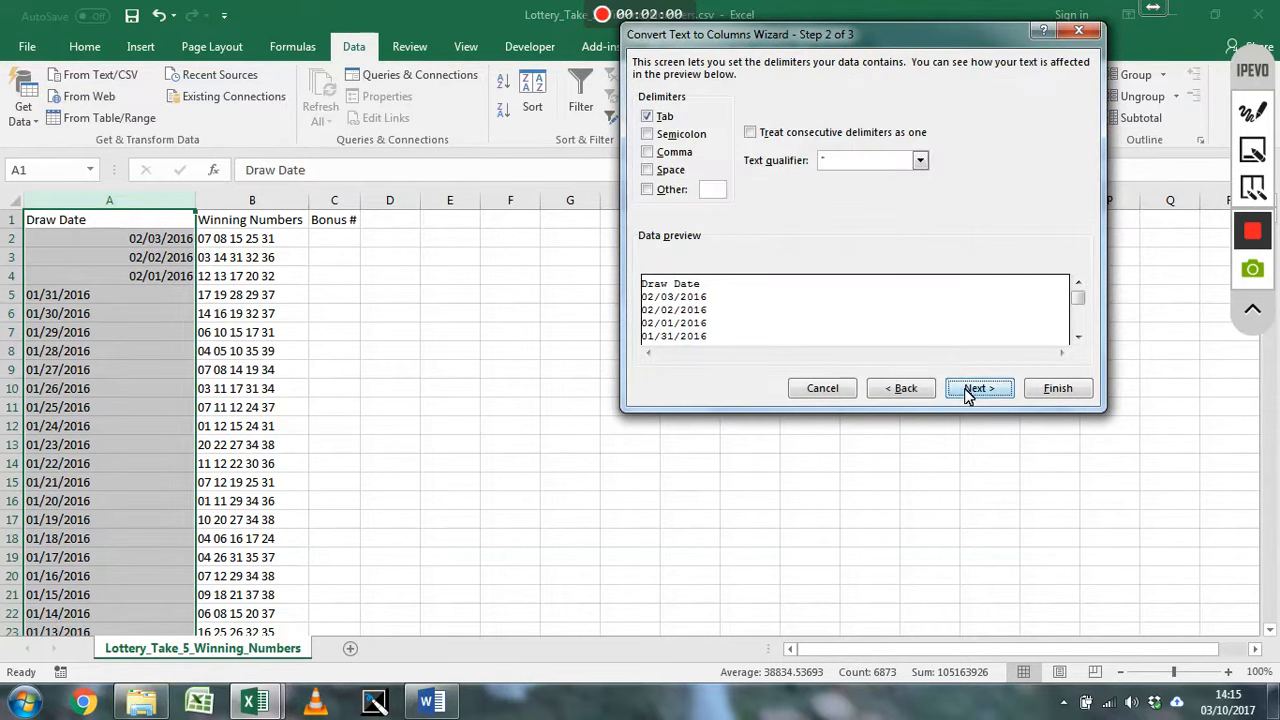
left_click(975, 390)
left_click(667, 141)
left_click(769, 141)
left_click(739, 160)
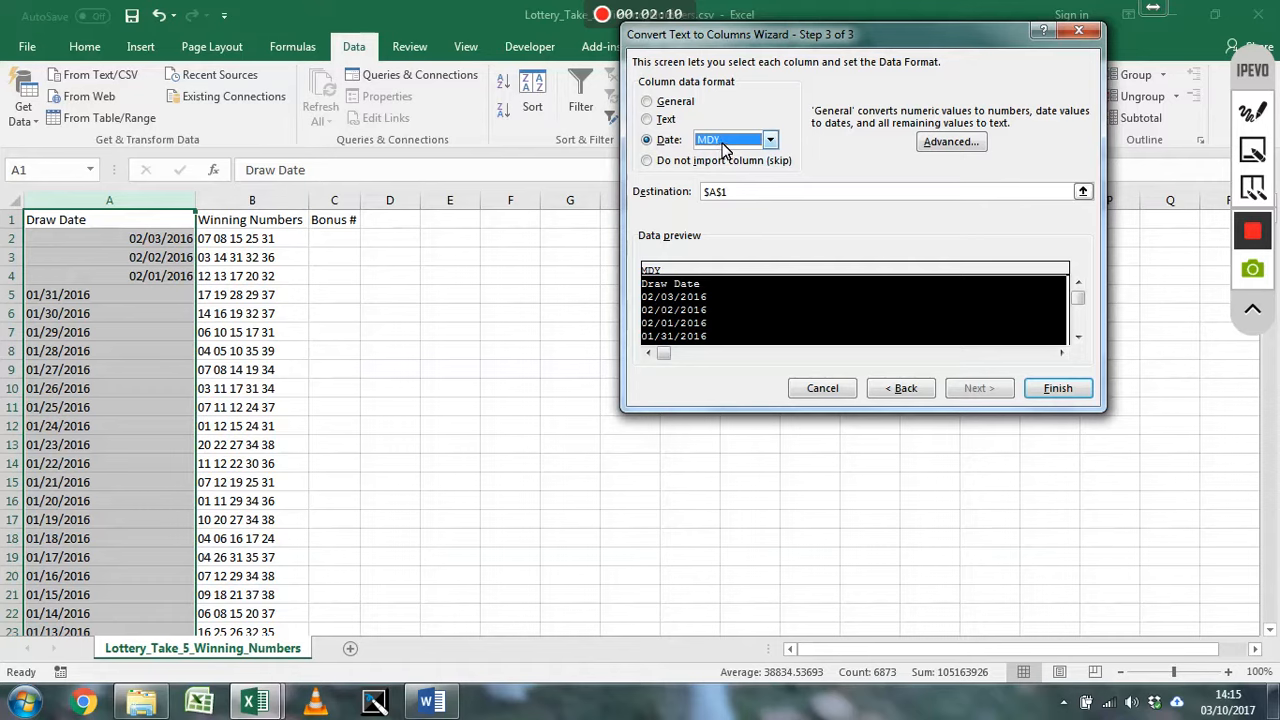
left_click(1055, 388)
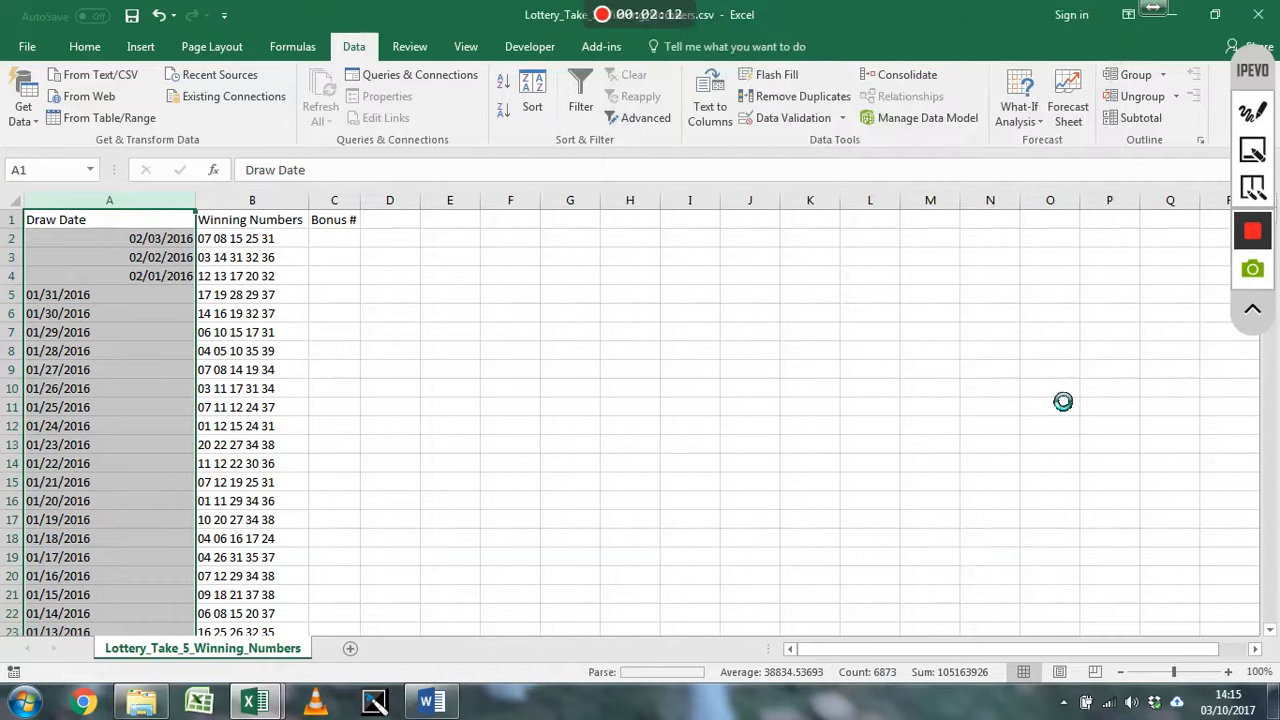
left_click(173, 242)
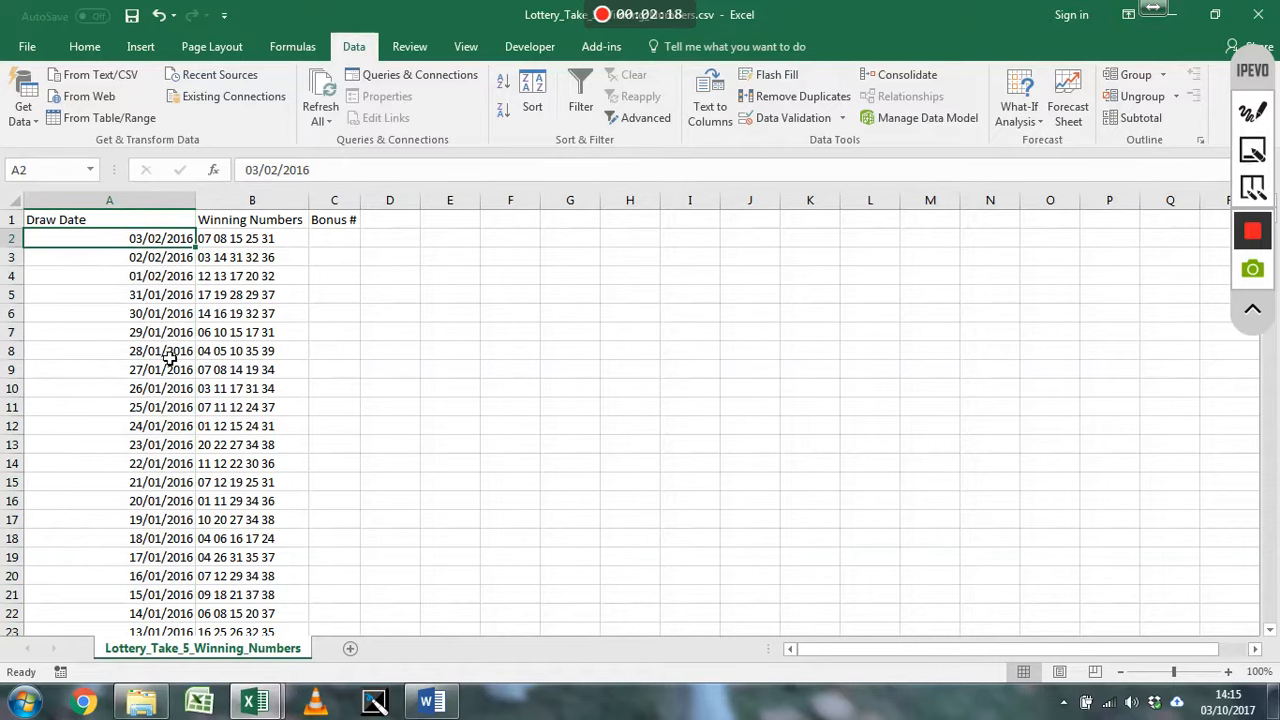
Move the whole Bonus # column from column C to column G.
left_click(342, 205)
right_click(337, 203)
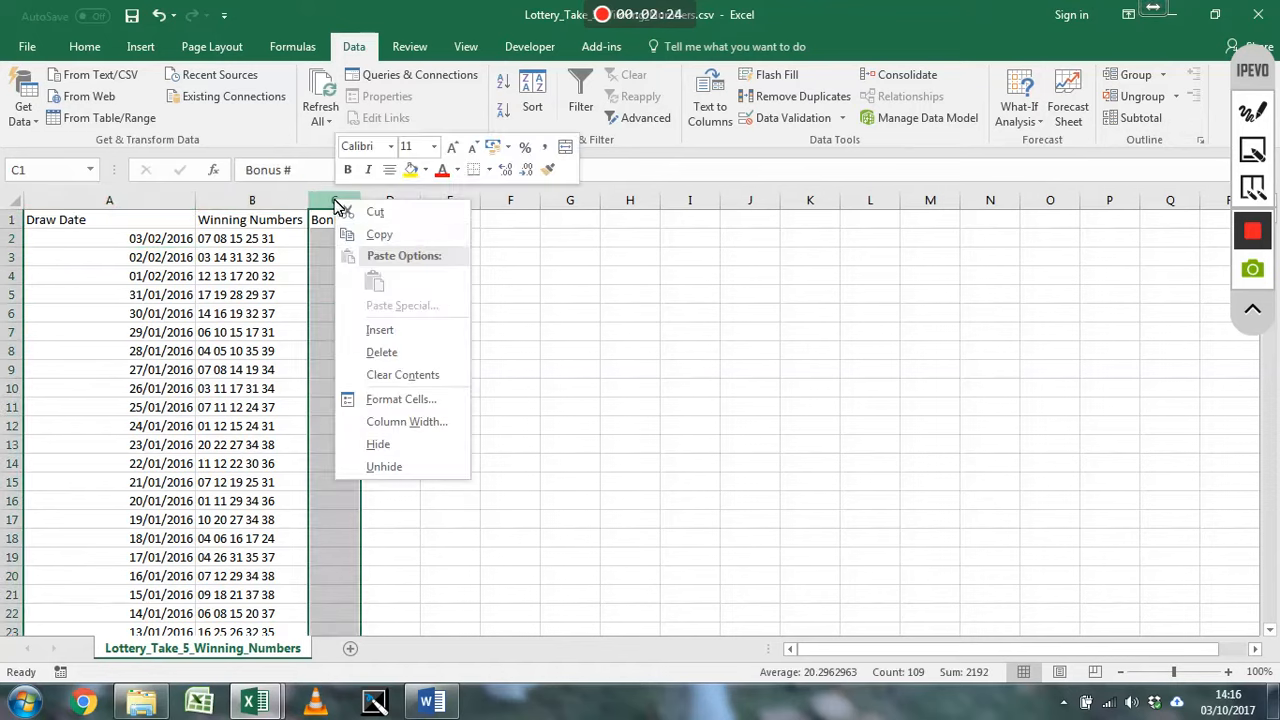
left_click(374, 212)
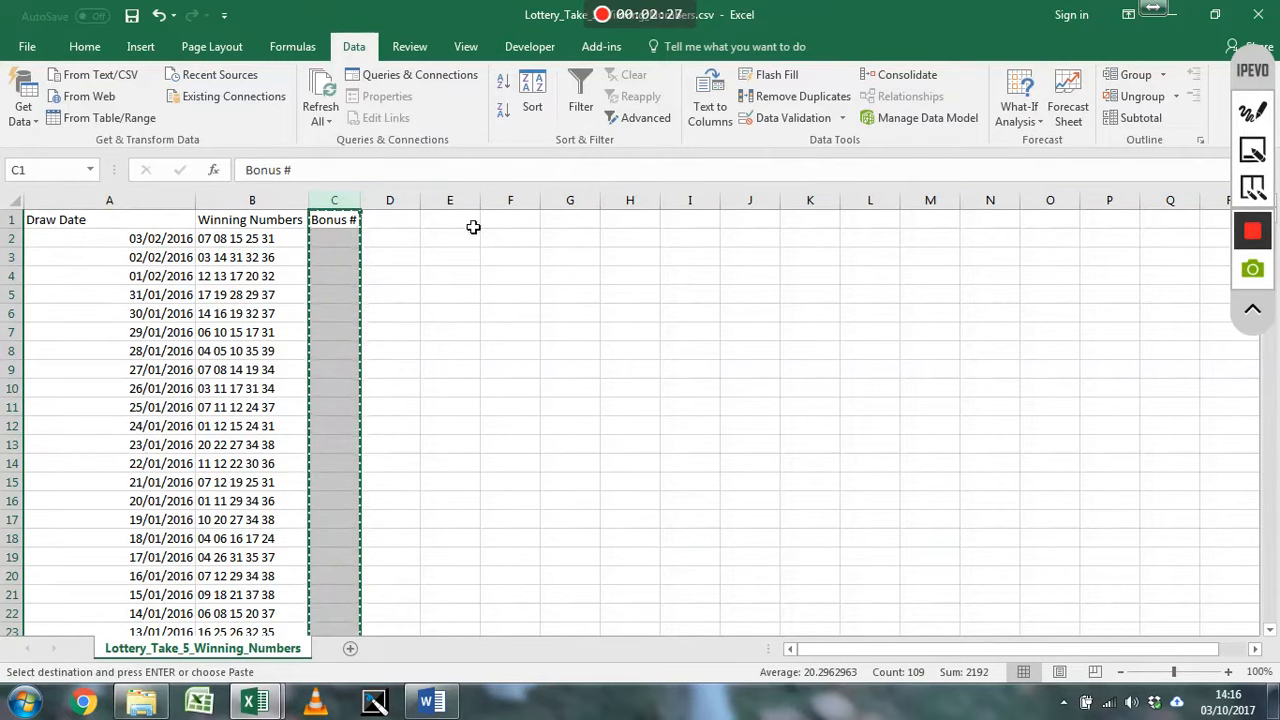
left_click(555, 220)
right_click(566, 218)
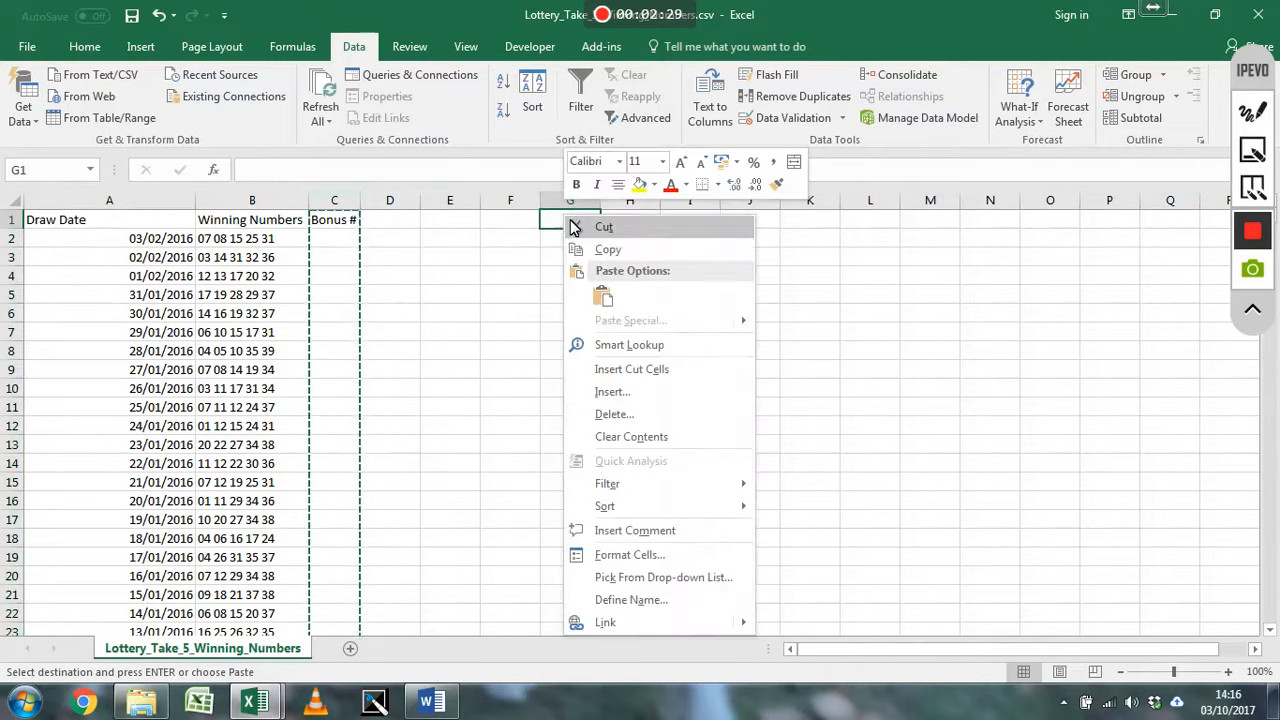
left_click(610, 302)
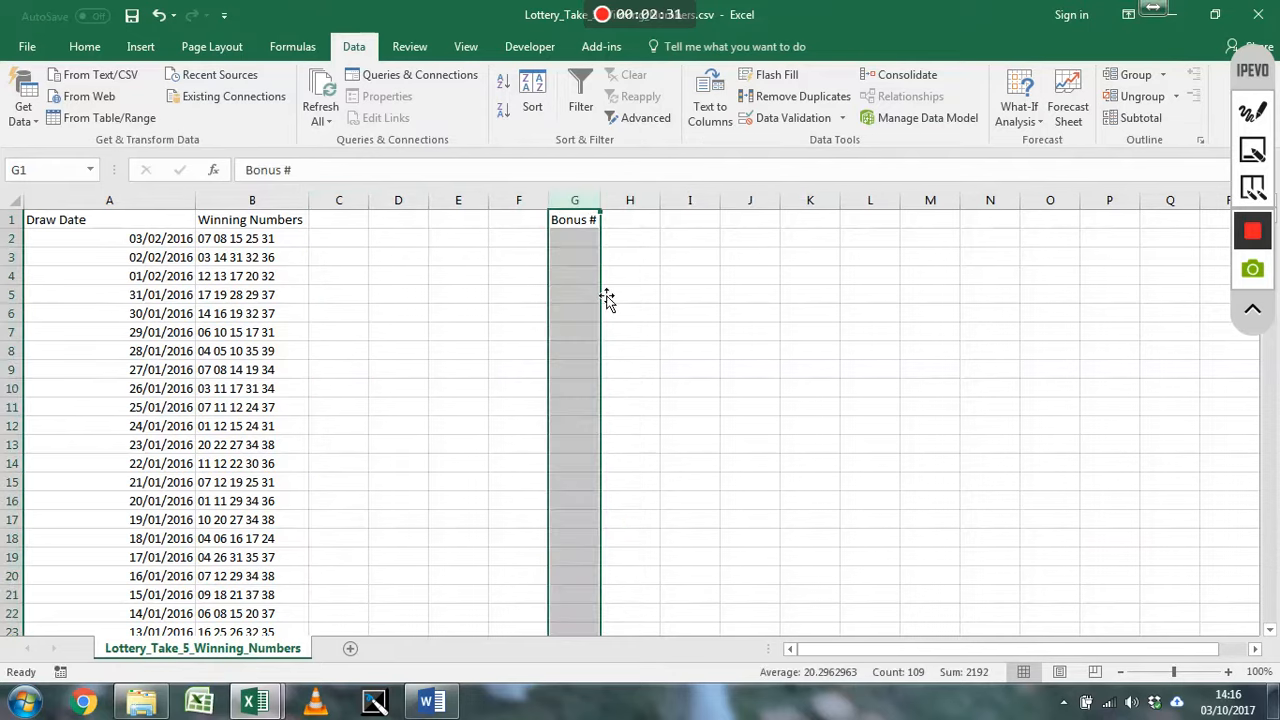
left_click_drag(286, 223, 499, 219)
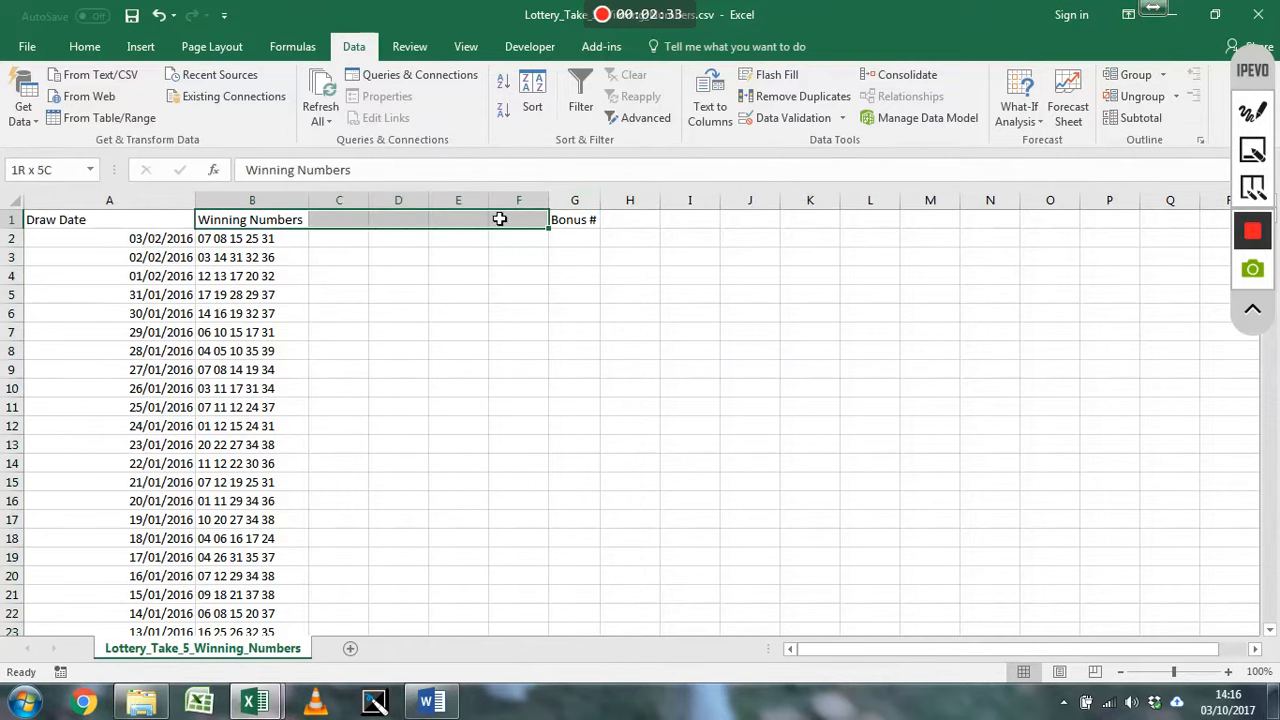
Split the Winning Numbers column into separate columns with Text to Columns, using Delimited data, the Space delimiter and General format.
left_click(297, 204)
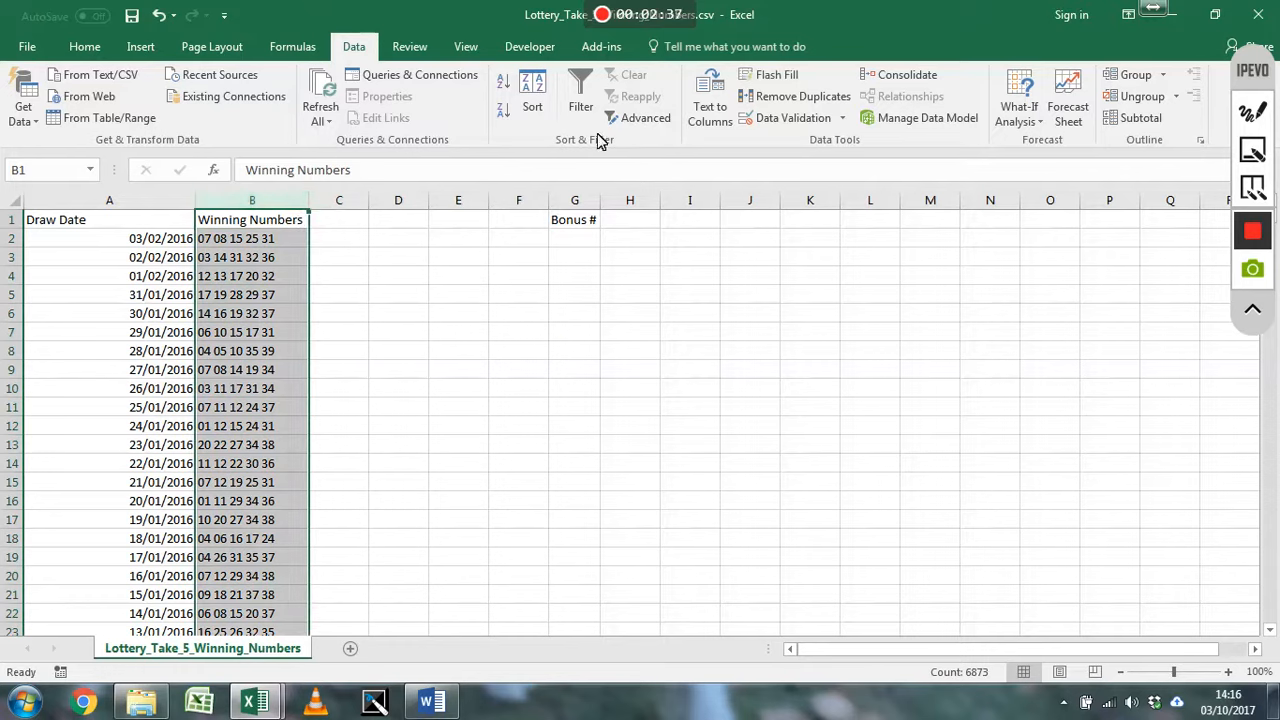
left_click(718, 116)
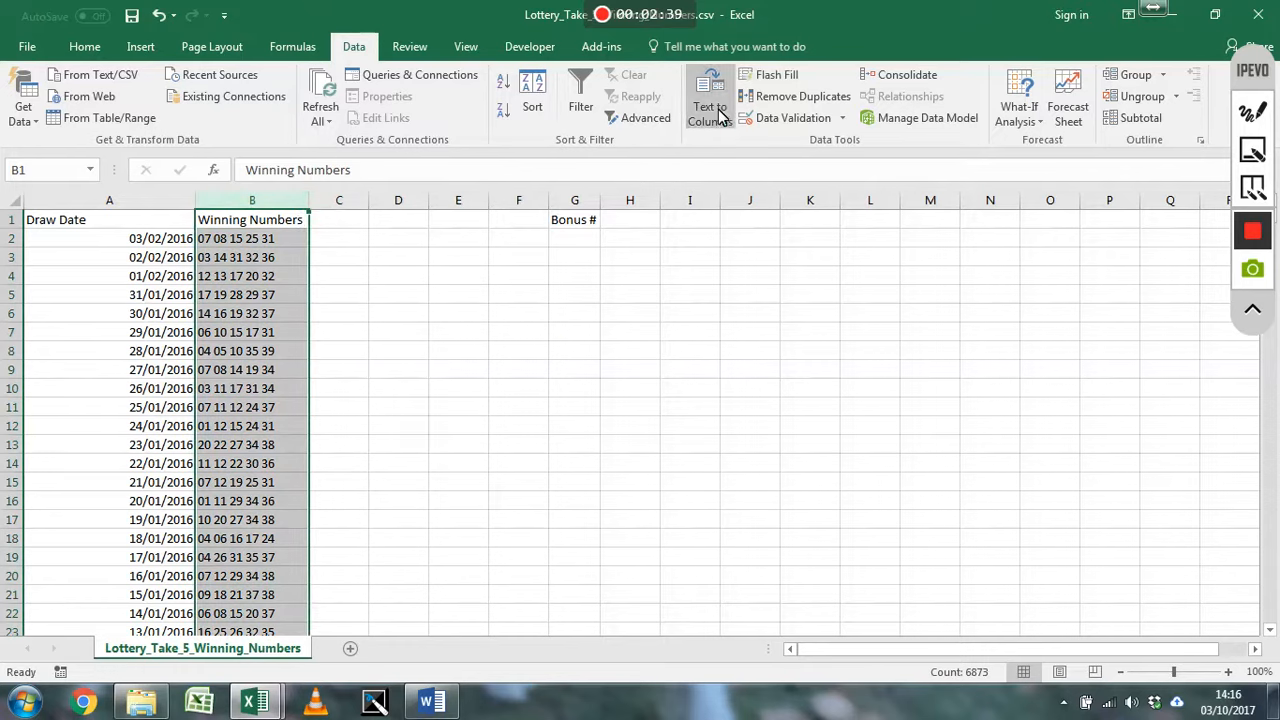
left_click(665, 137)
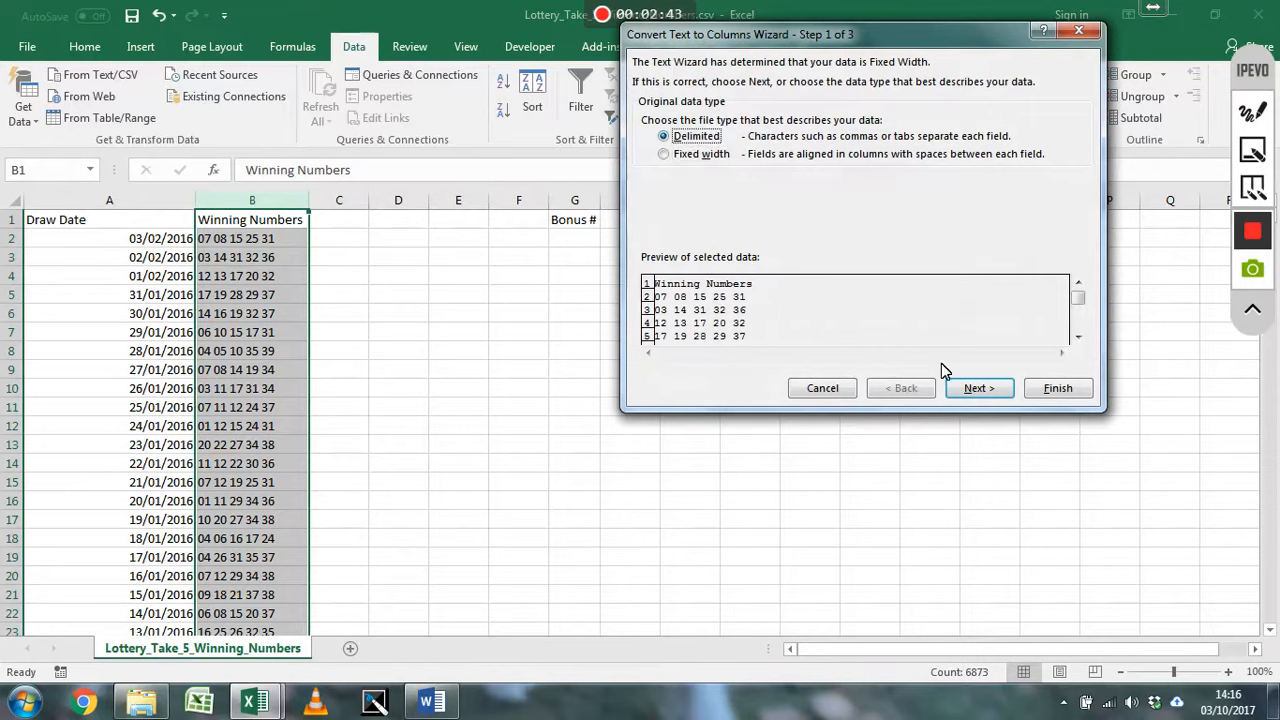
left_click(972, 390)
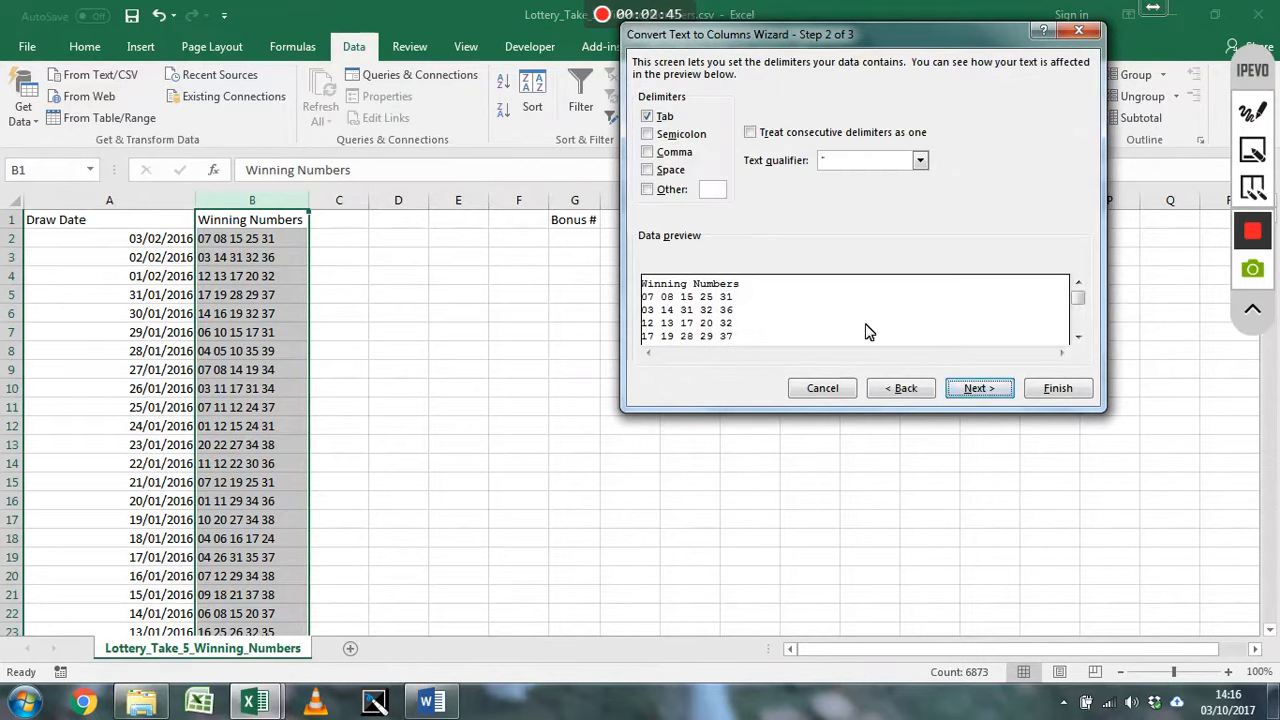
left_click(648, 170)
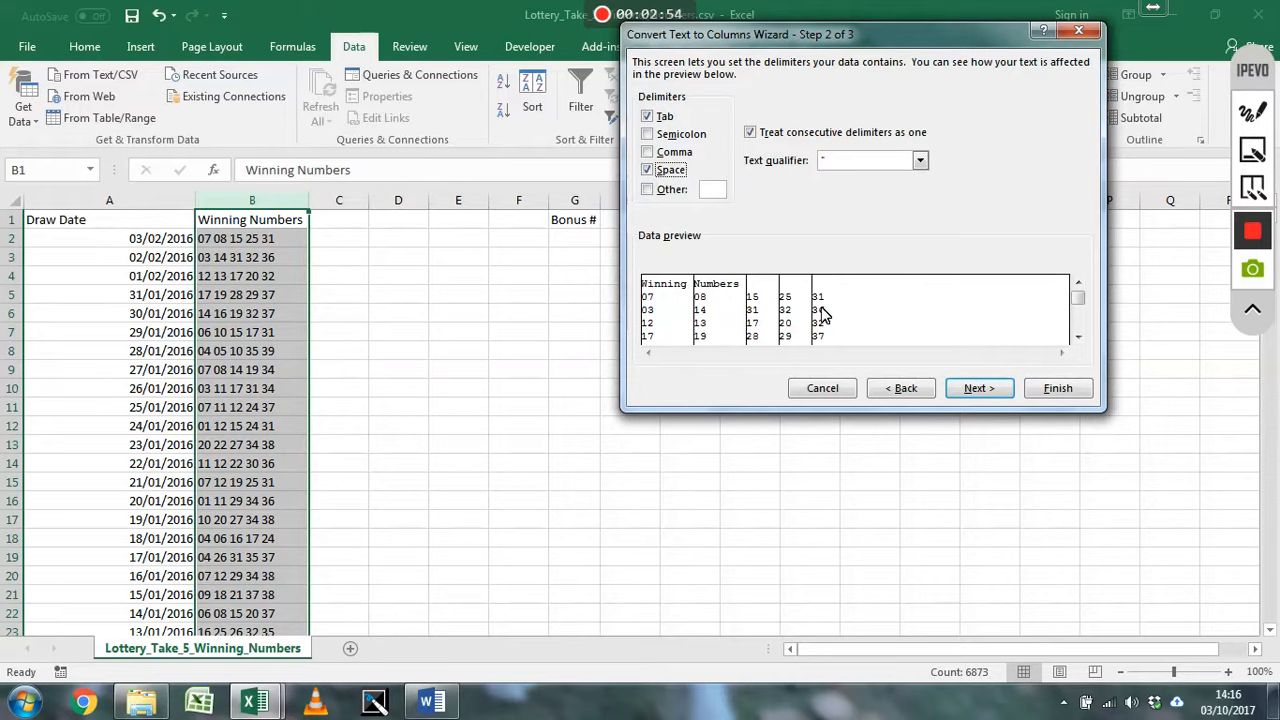
left_click(973, 390)
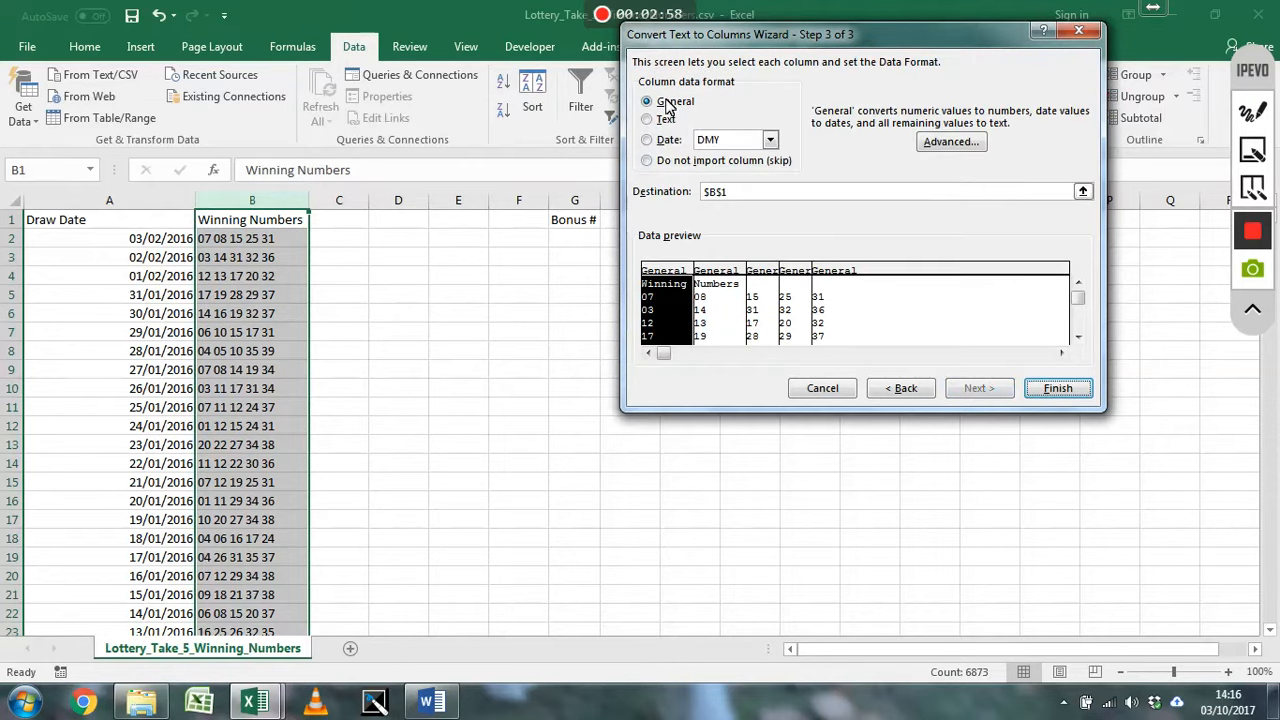
left_click(1045, 390)
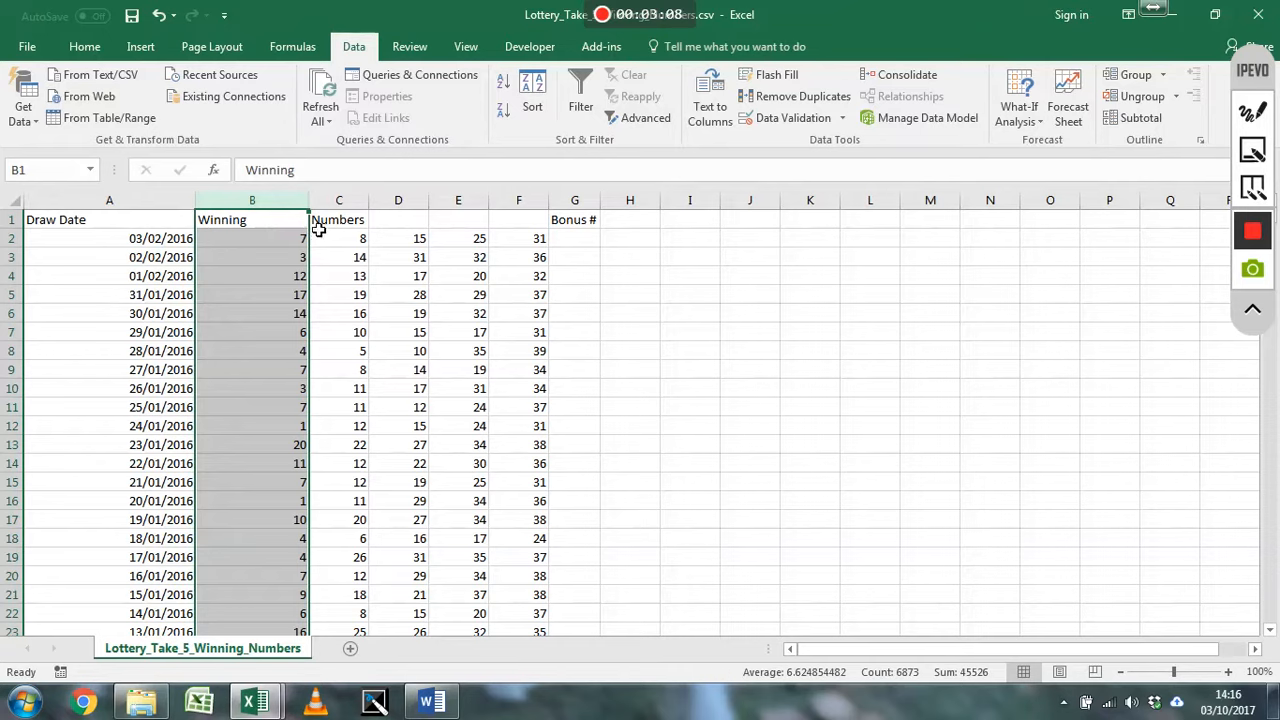
key("Down")
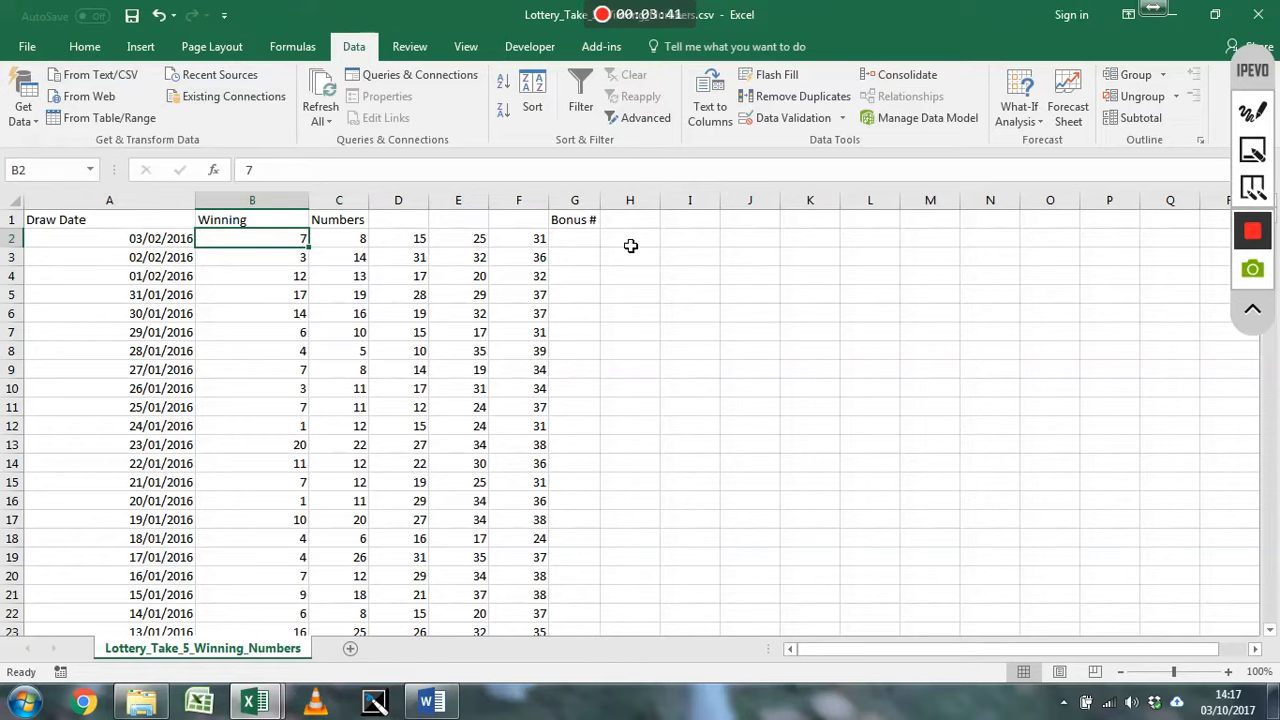
Add the header "Day" in cell H1, beside the Bonus # column.
left_click(144, 244)
left_click(163, 279)
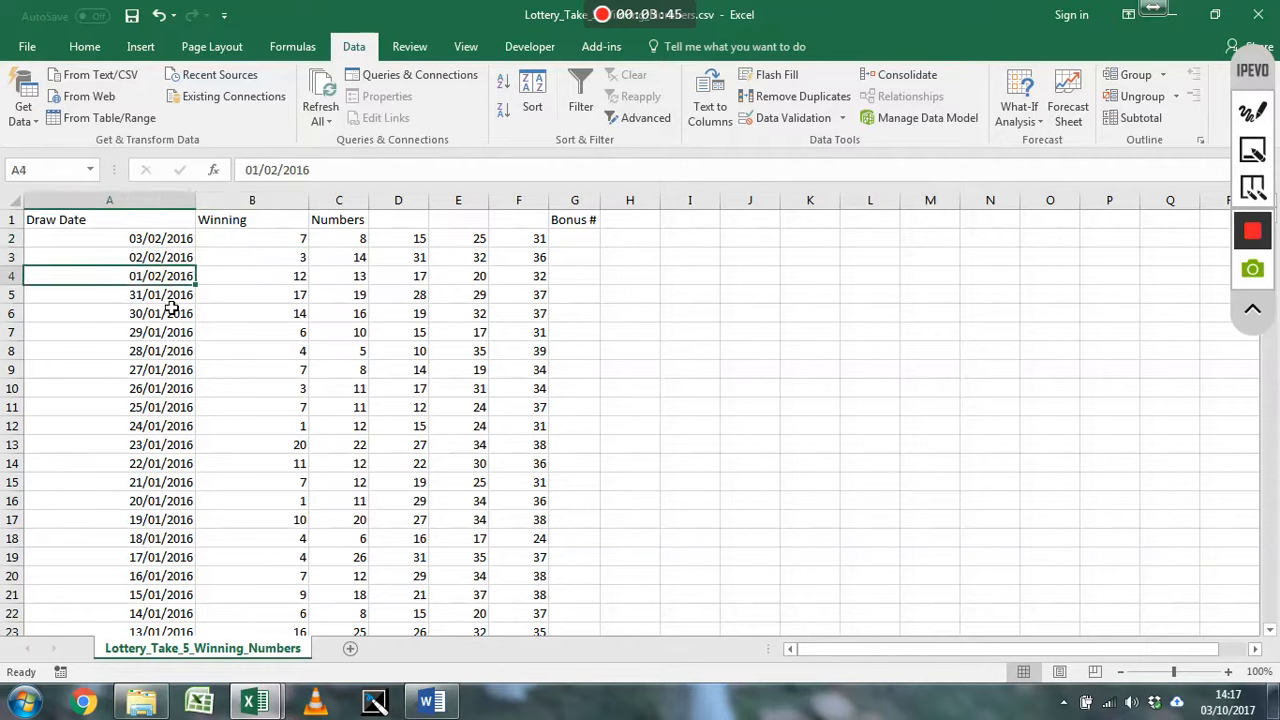
left_click(622, 224)
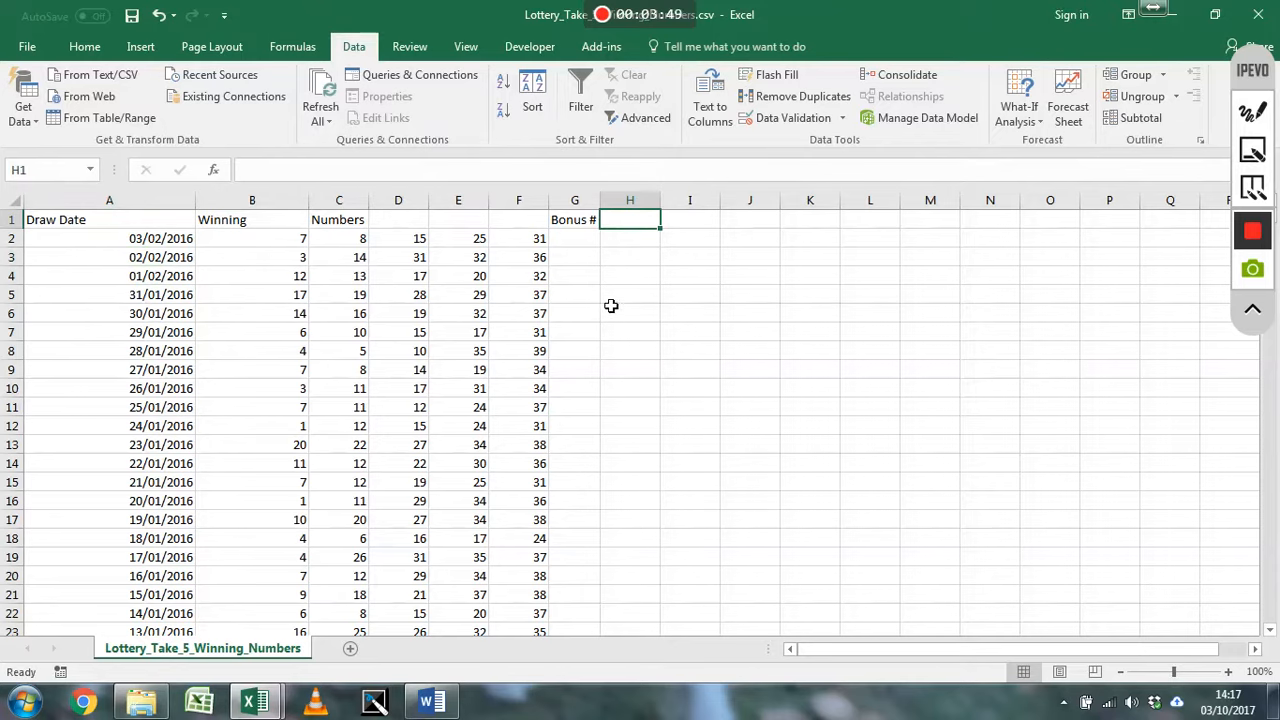
type("Day")
key("Return")
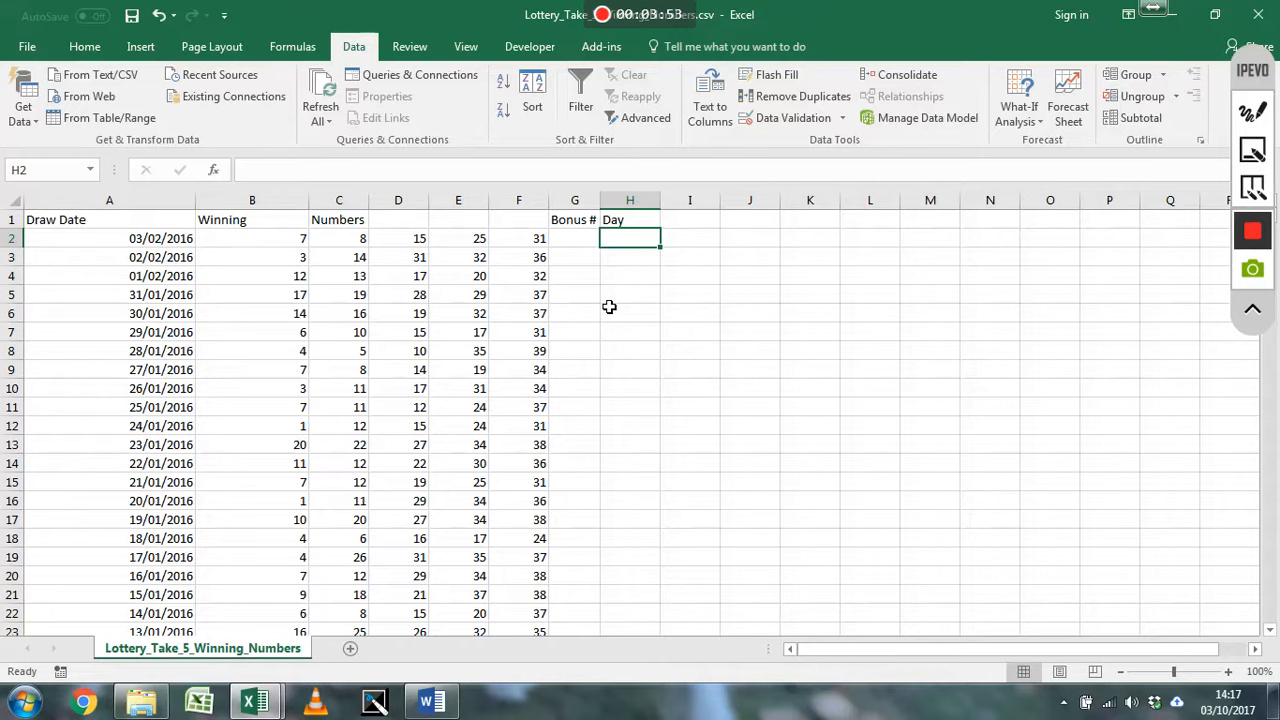
Enter the formula =TEXT(A2,"ddd") in cell H2 to get the abbreviated weekday of the draw date.
type("=")
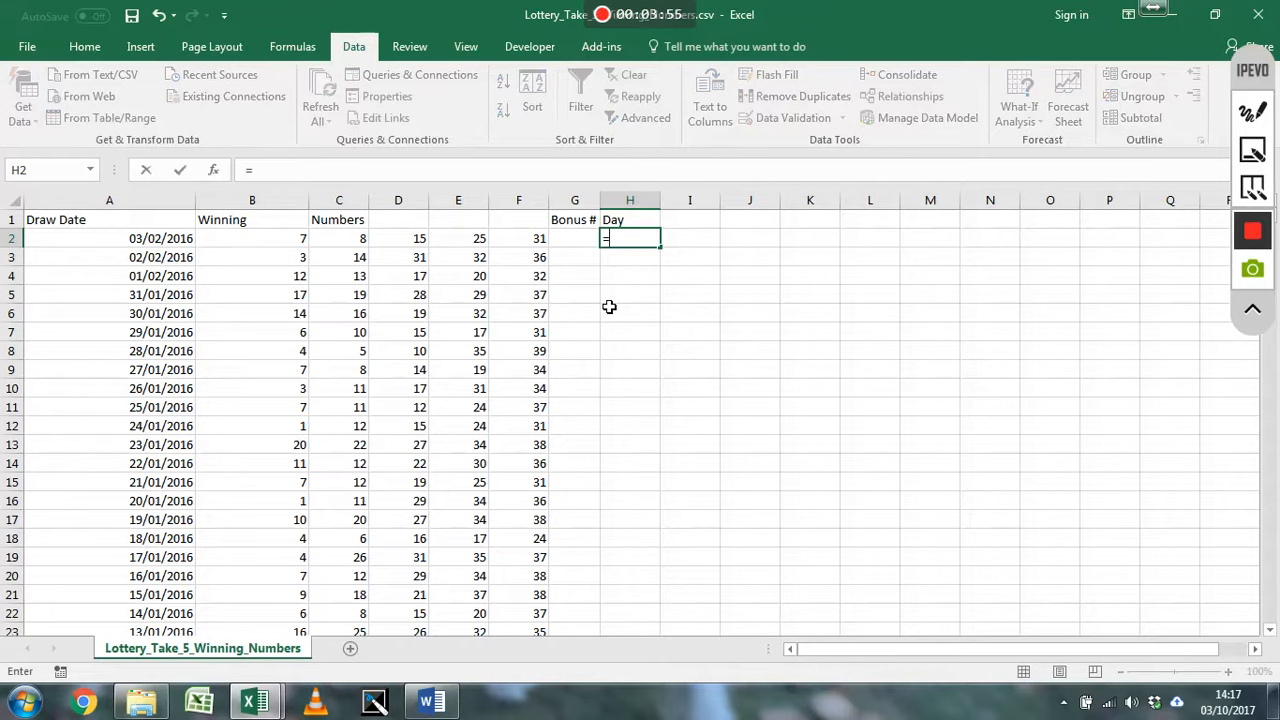
type("tex")
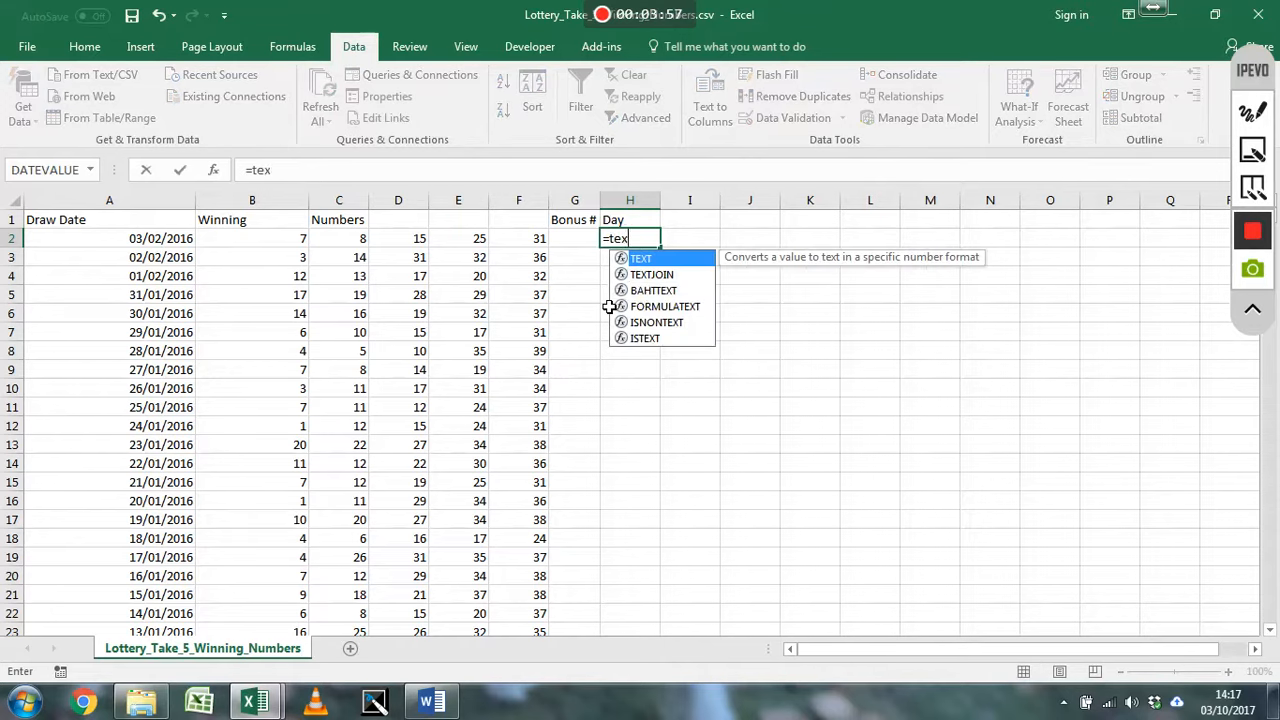
type("t(")
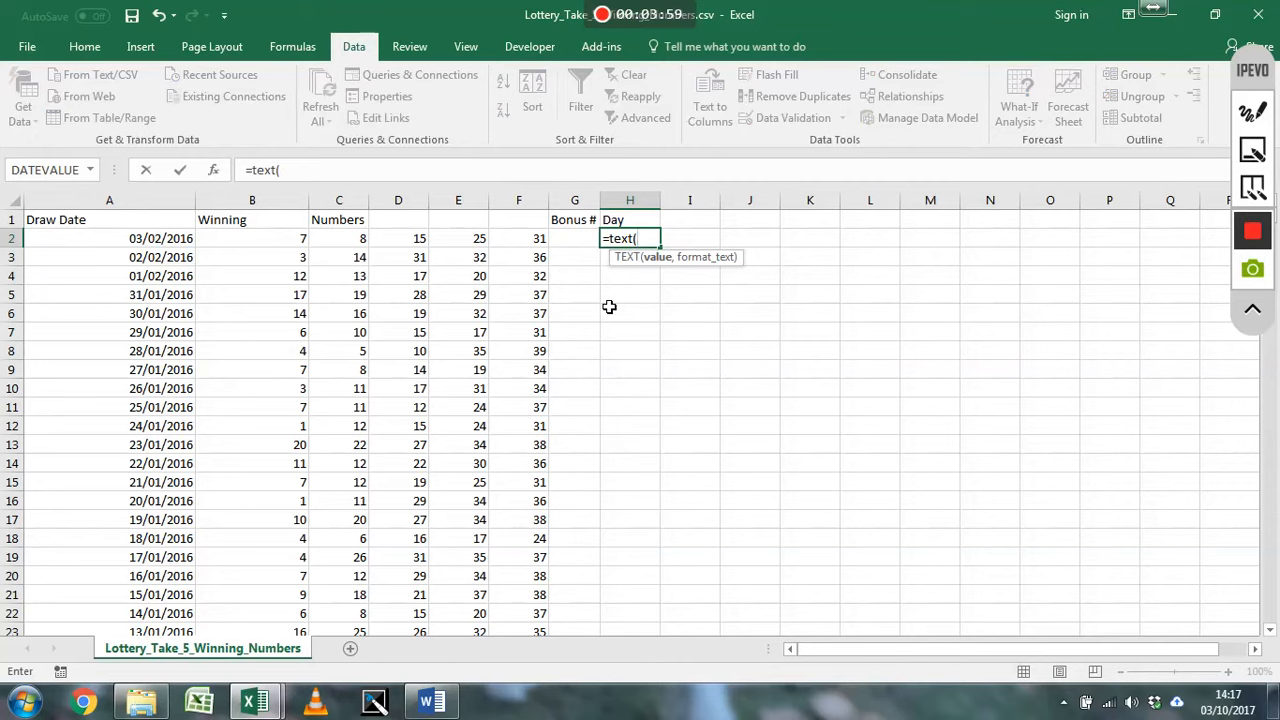
left_click(162, 244)
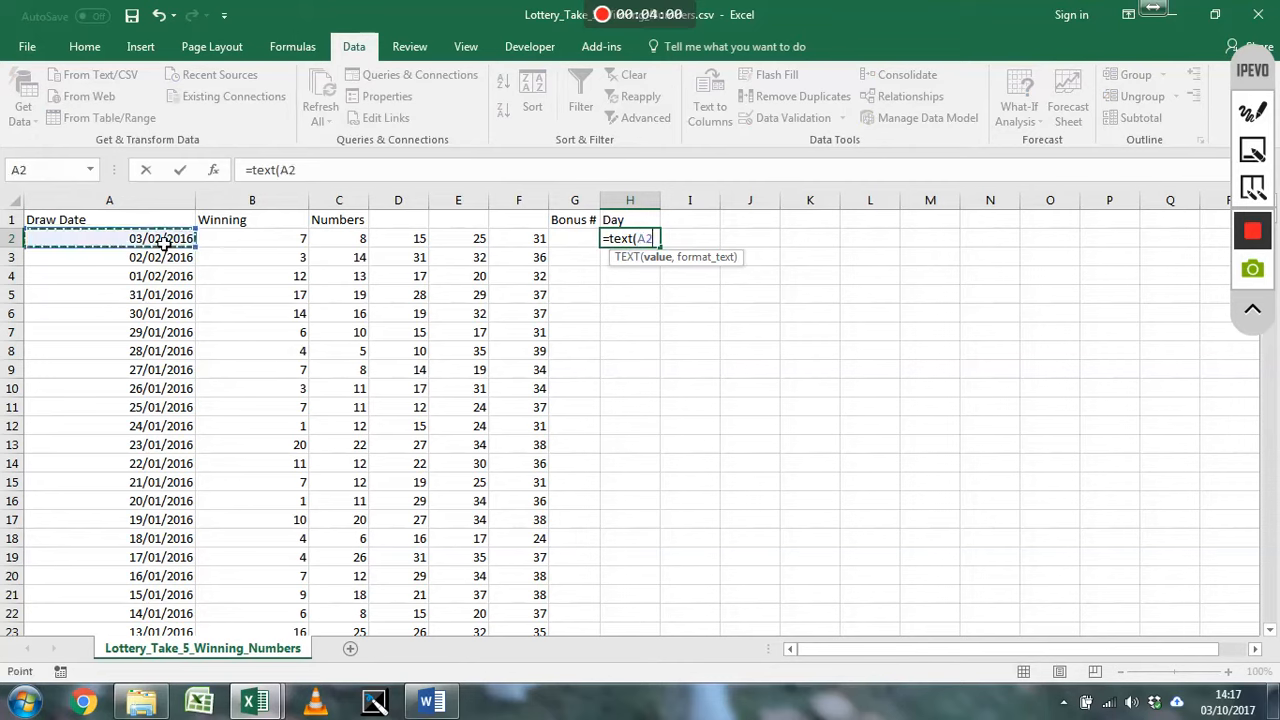
type(",")
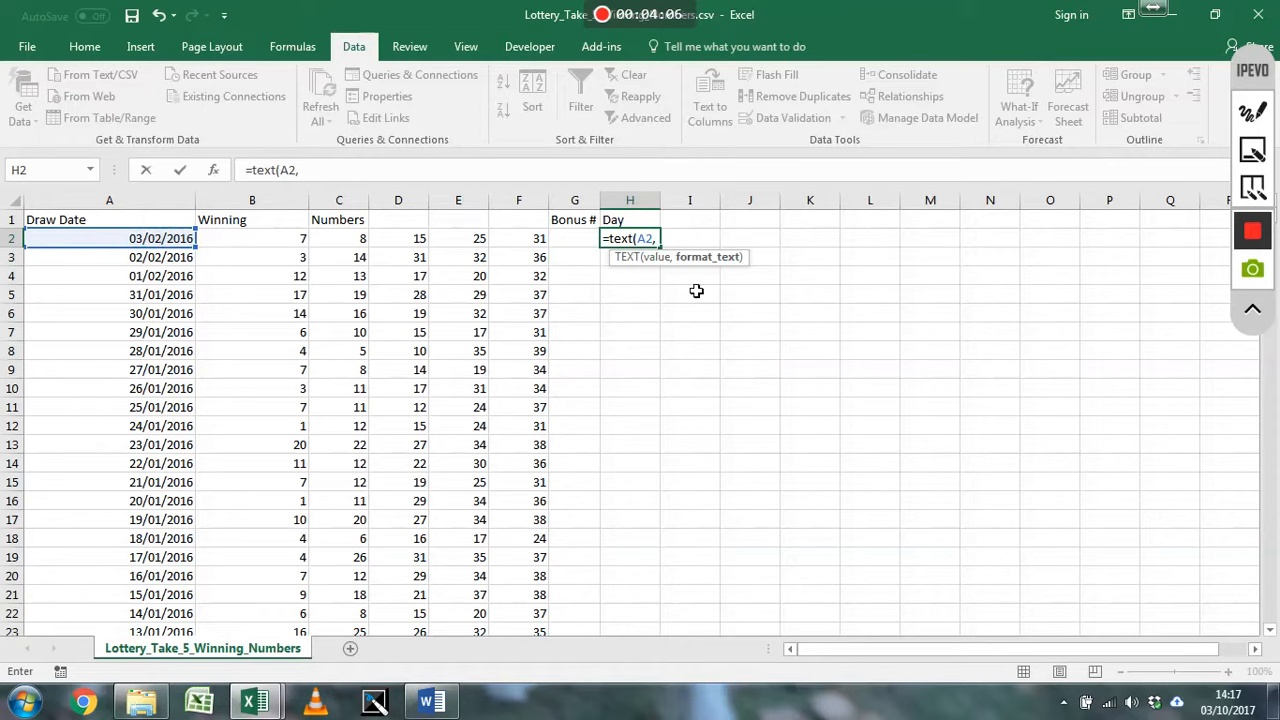
type("\"ddd\")")
key("Return")
Change the format text in H2's formula to "dddd" to give the full weekday name.
left_click(648, 242)
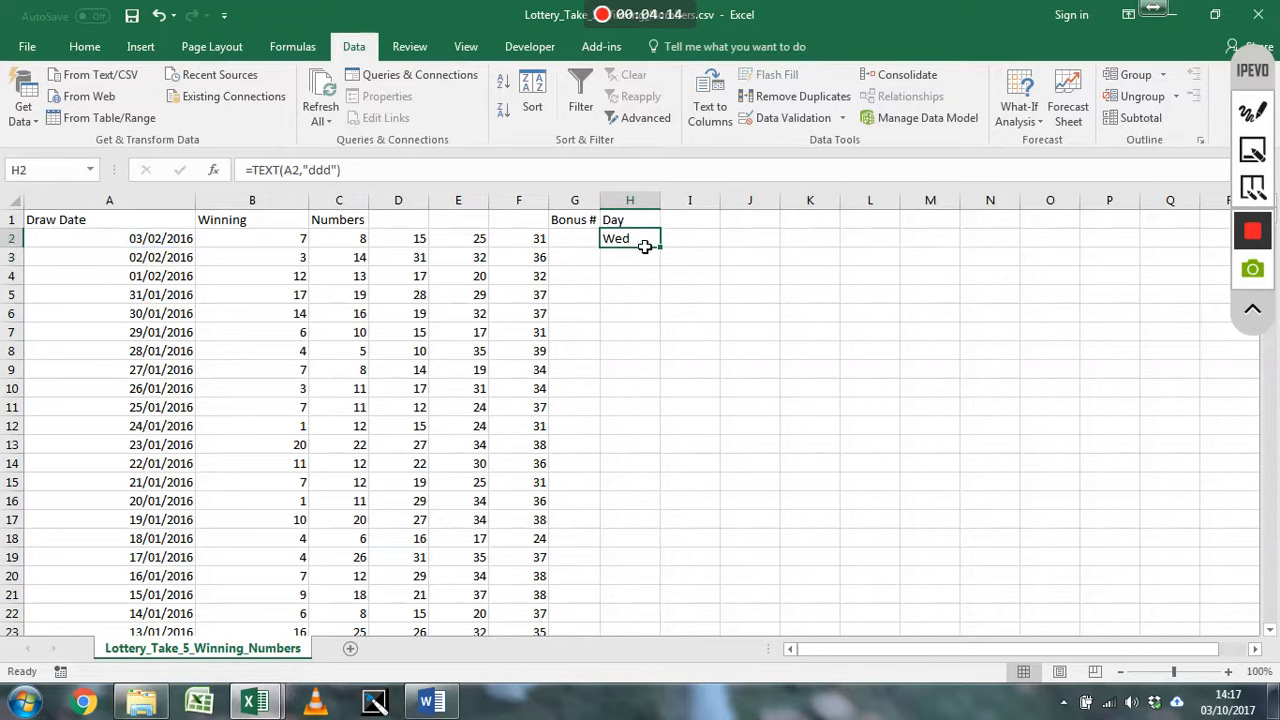
left_click(323, 170)
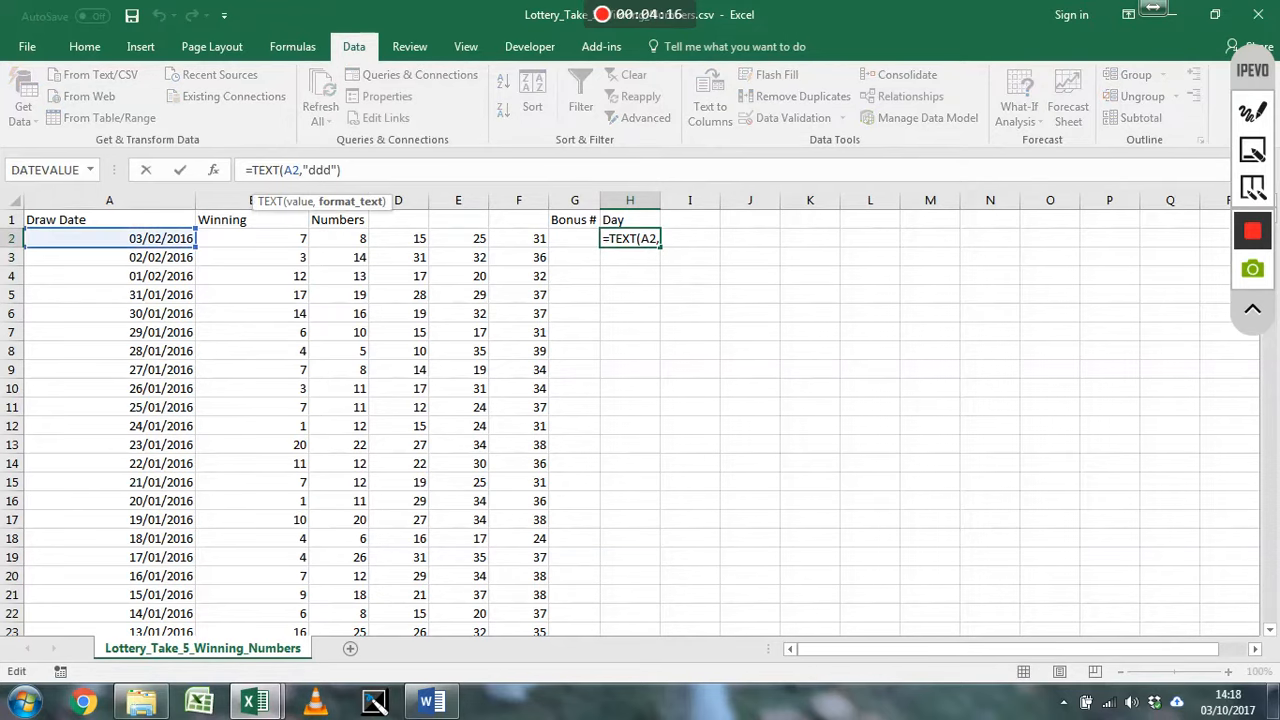
type("d")
key("Return")
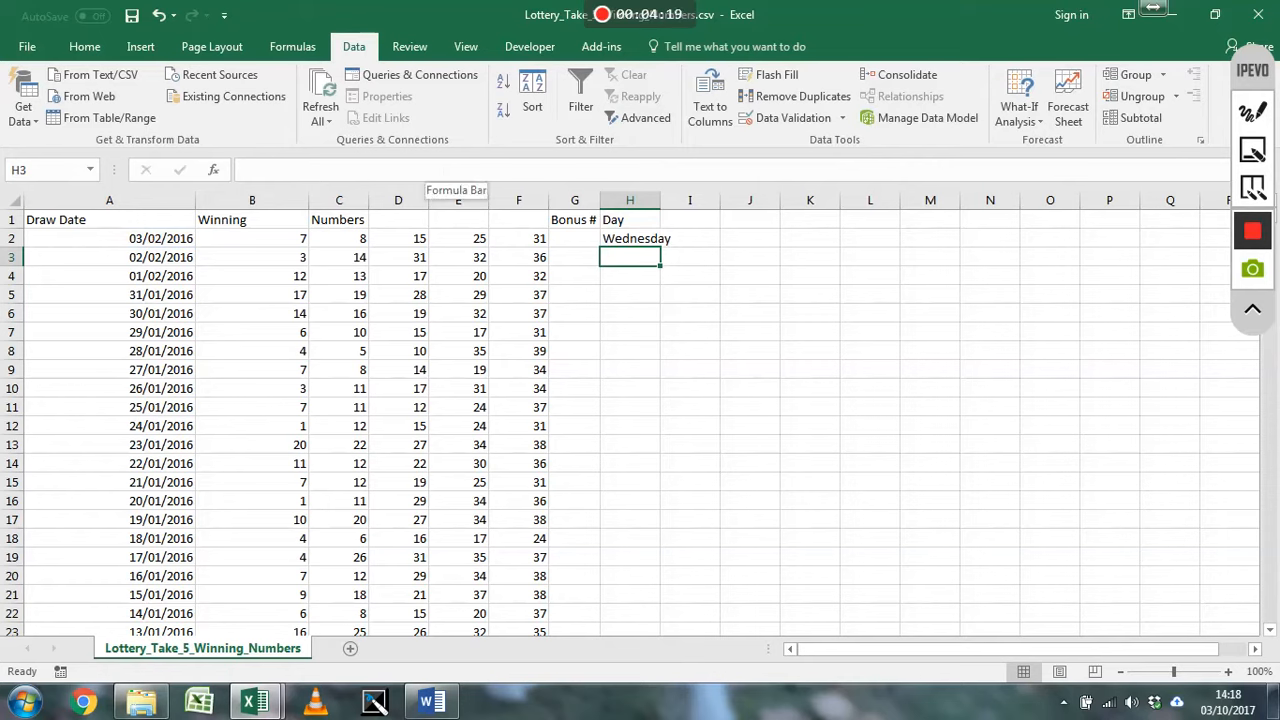
Fill the weekday formula from H2 down column H to the last row of data.
left_click(632, 240)
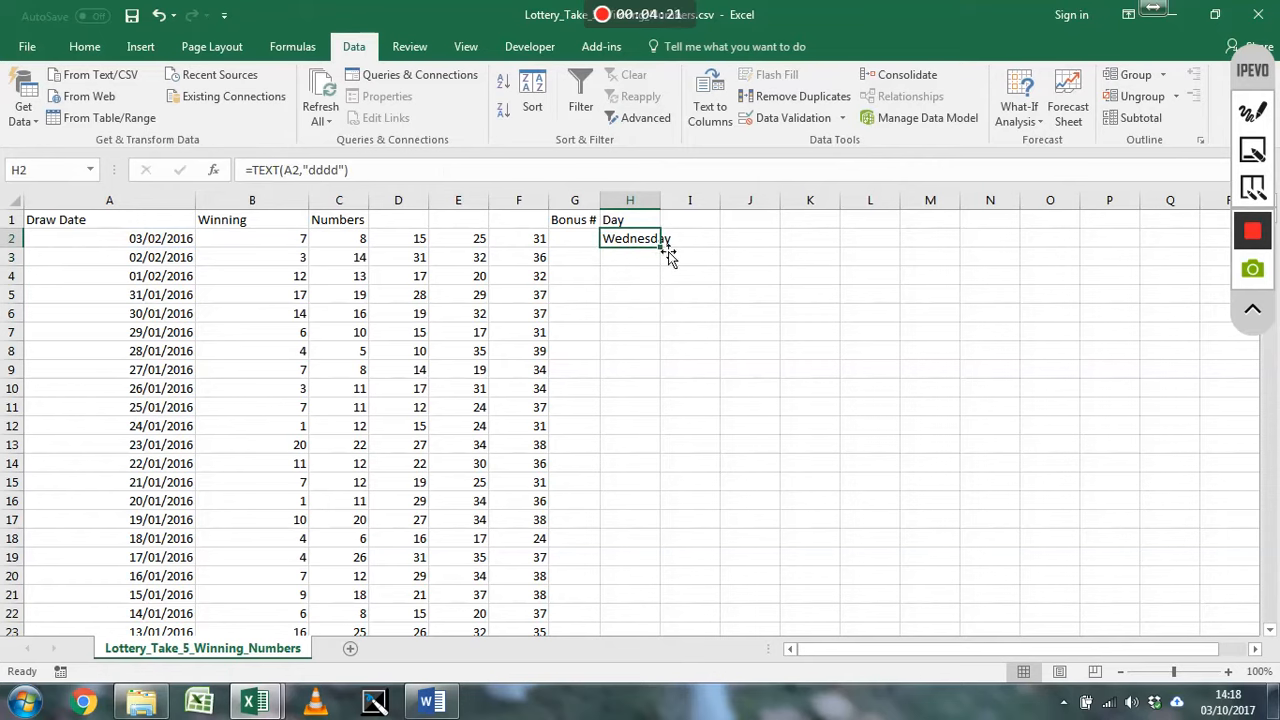
left_click_drag(666, 257, 662, 596)
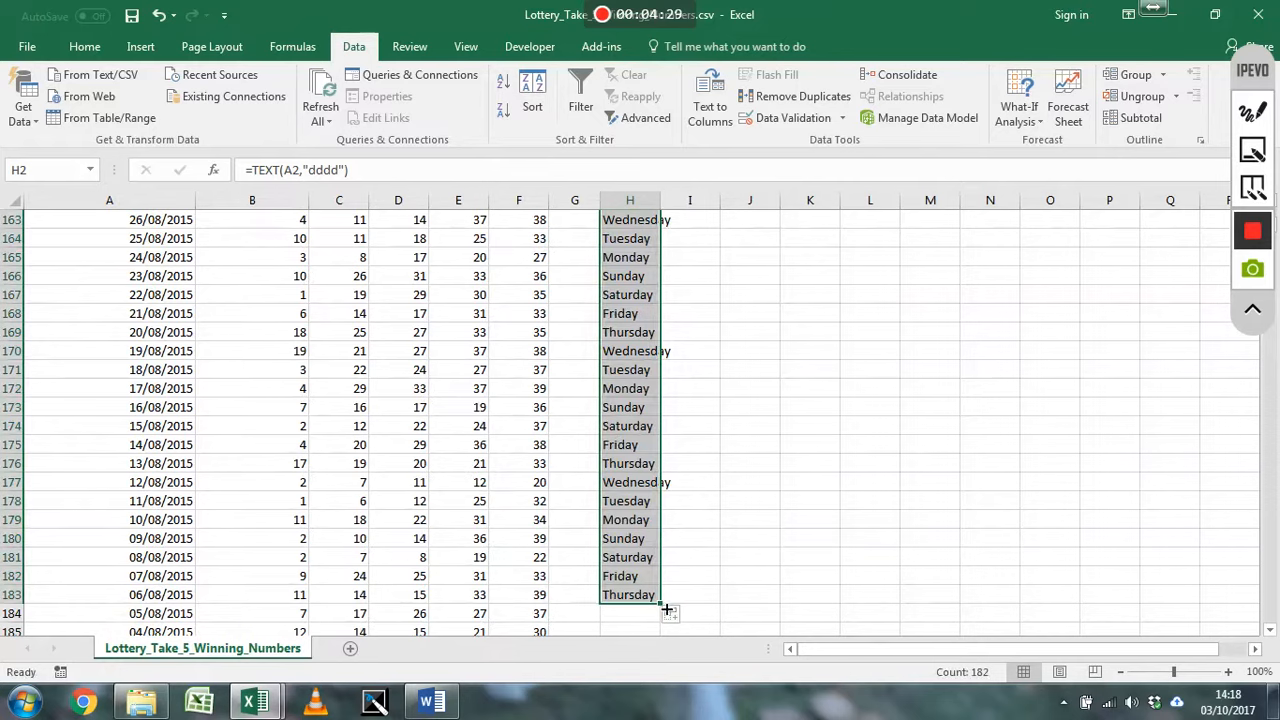
double_click(662, 604)
Examine the filled weekdays down to the last row of the Day column, including the earliest draws, and return to H2.
scroll(669, 576, "down", 7)
scroll(669, 576, "down", 4)
left_click(628, 557)
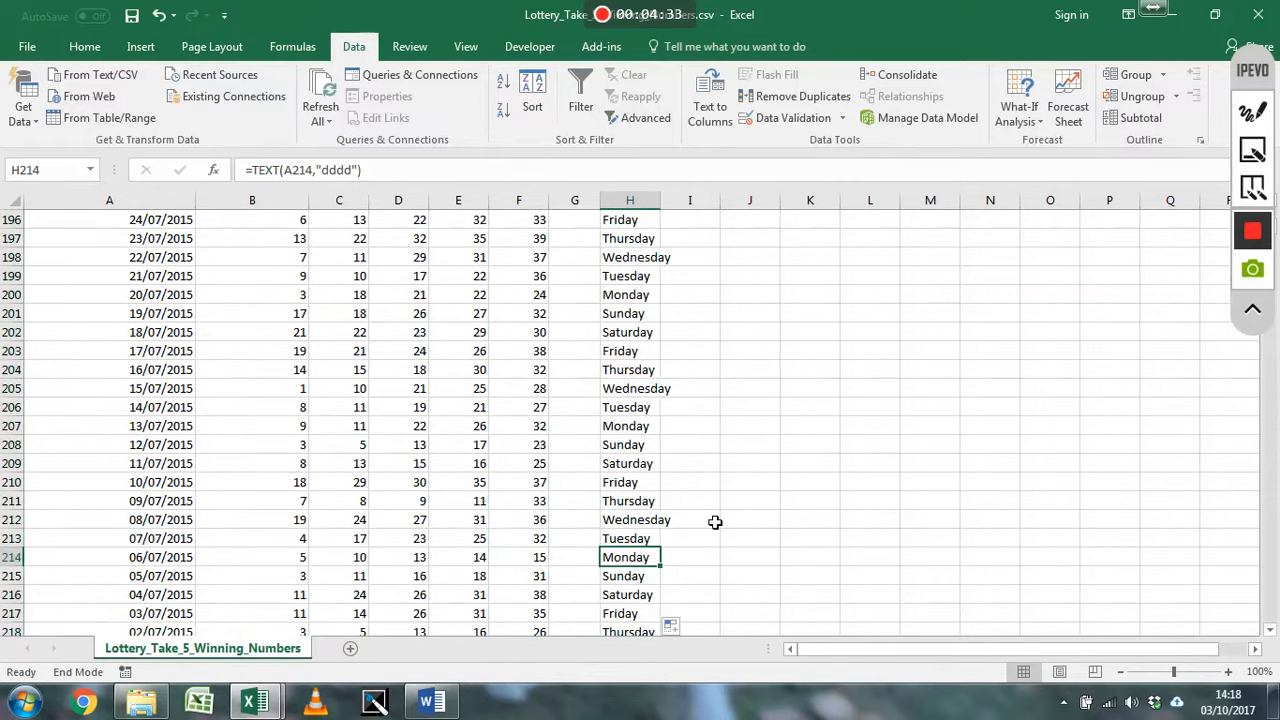
key("ctrl+Down")
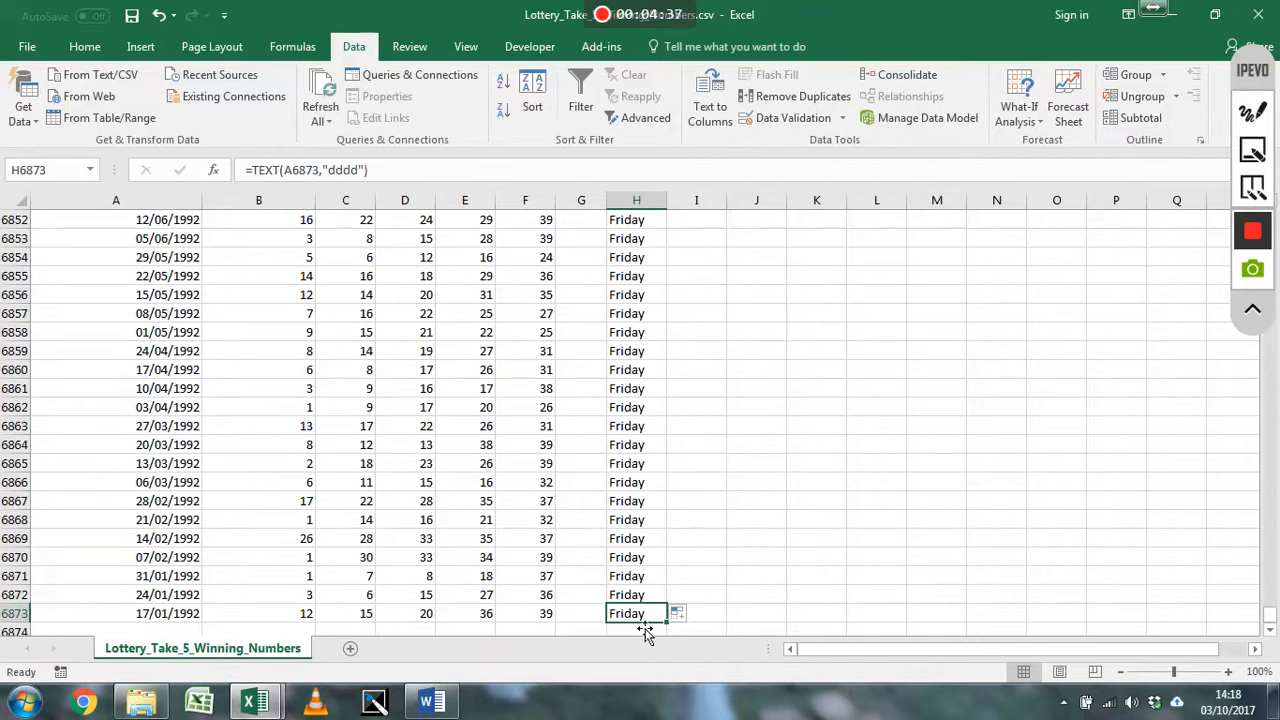
left_click_drag(632, 257, 636, 350)
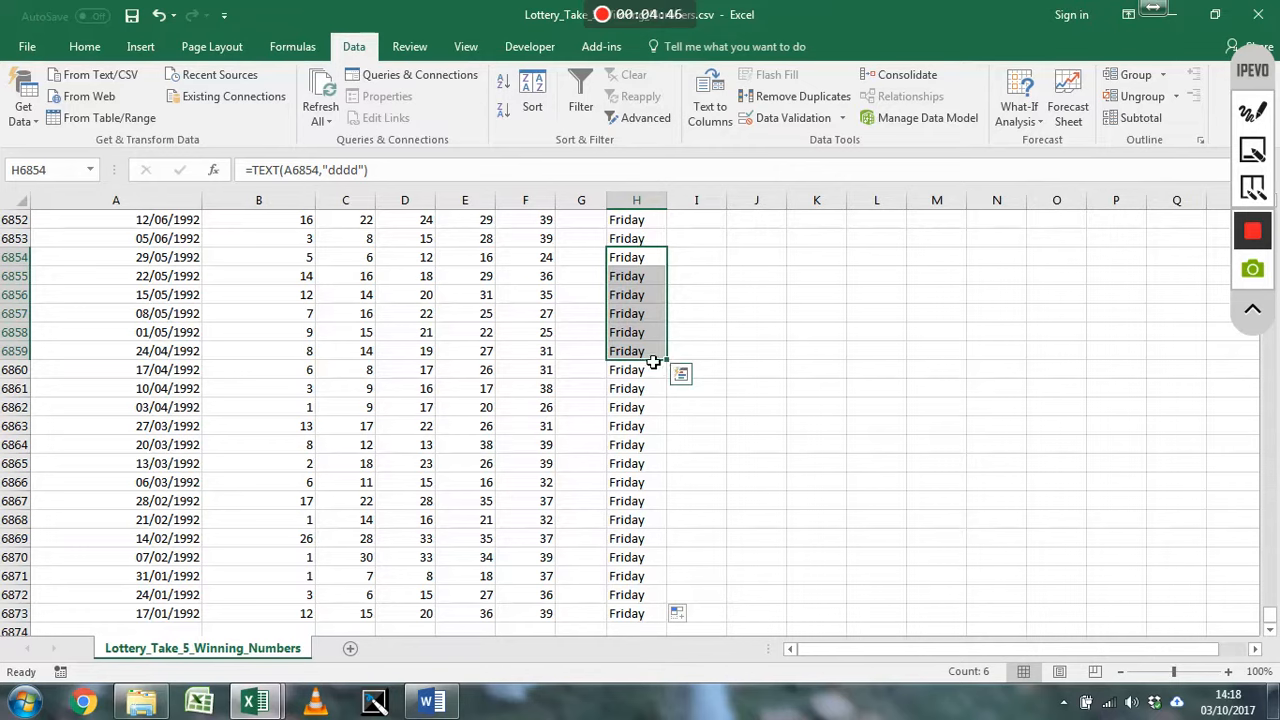
left_click(650, 354)
key("End")
key("Up")
key("Down")
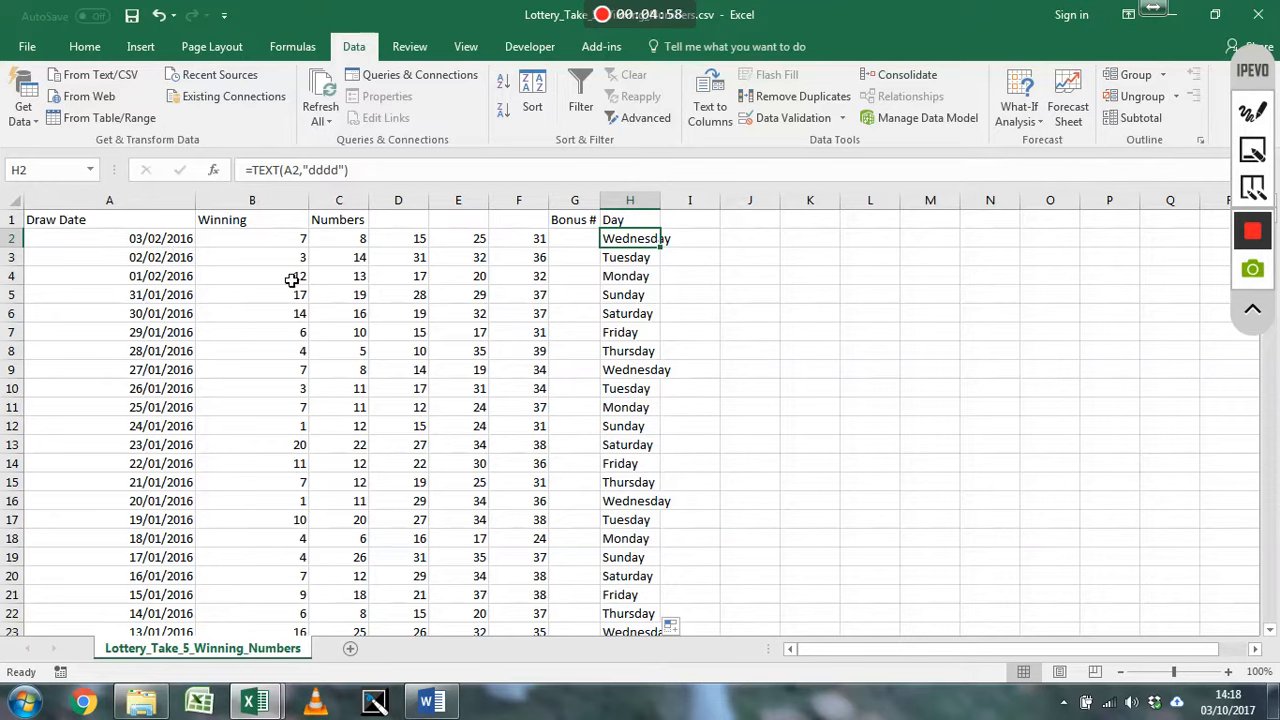
Enter the label "First Day:" in cell M2.
left_click(937, 248)
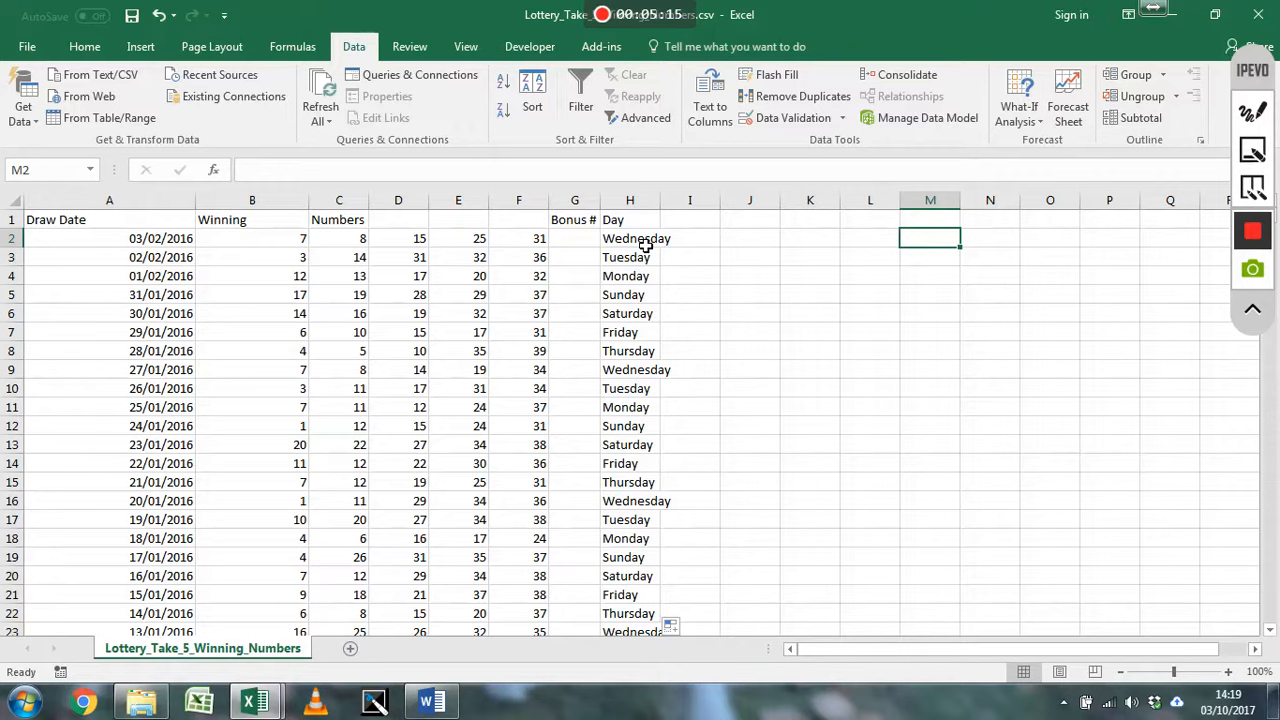
type("First")
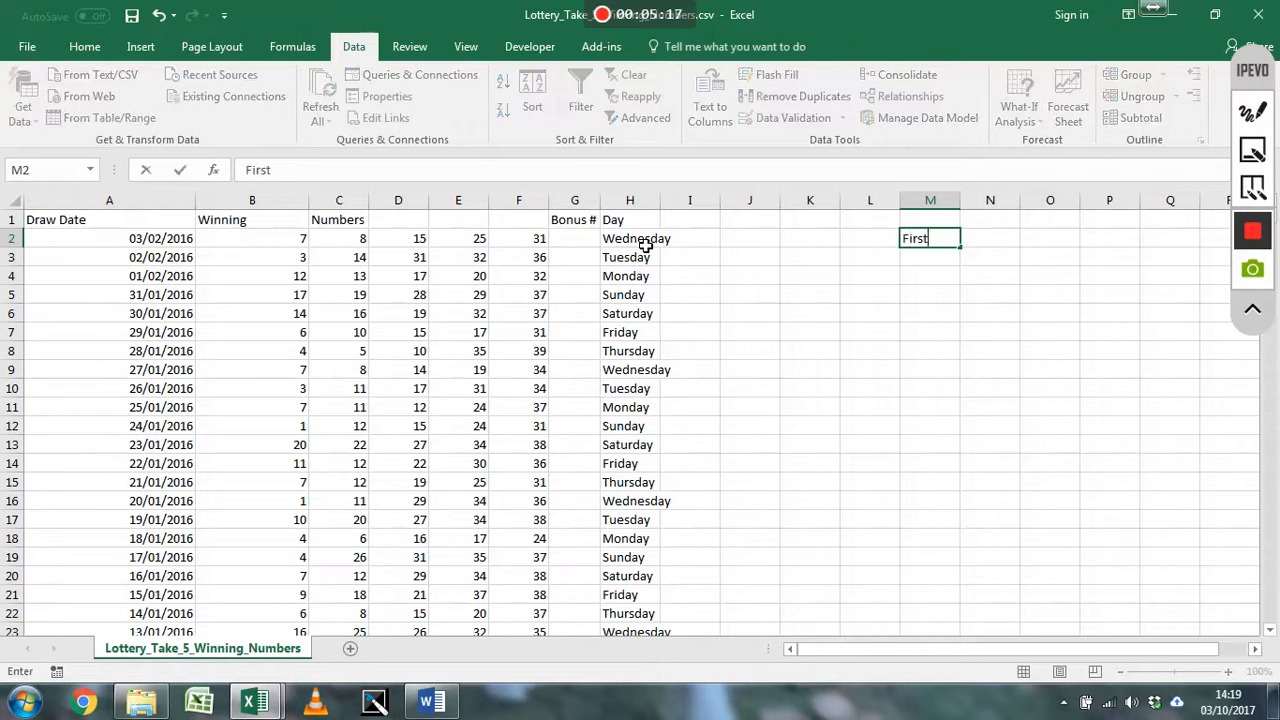
type(" Day:")
key("ctrl+Return")
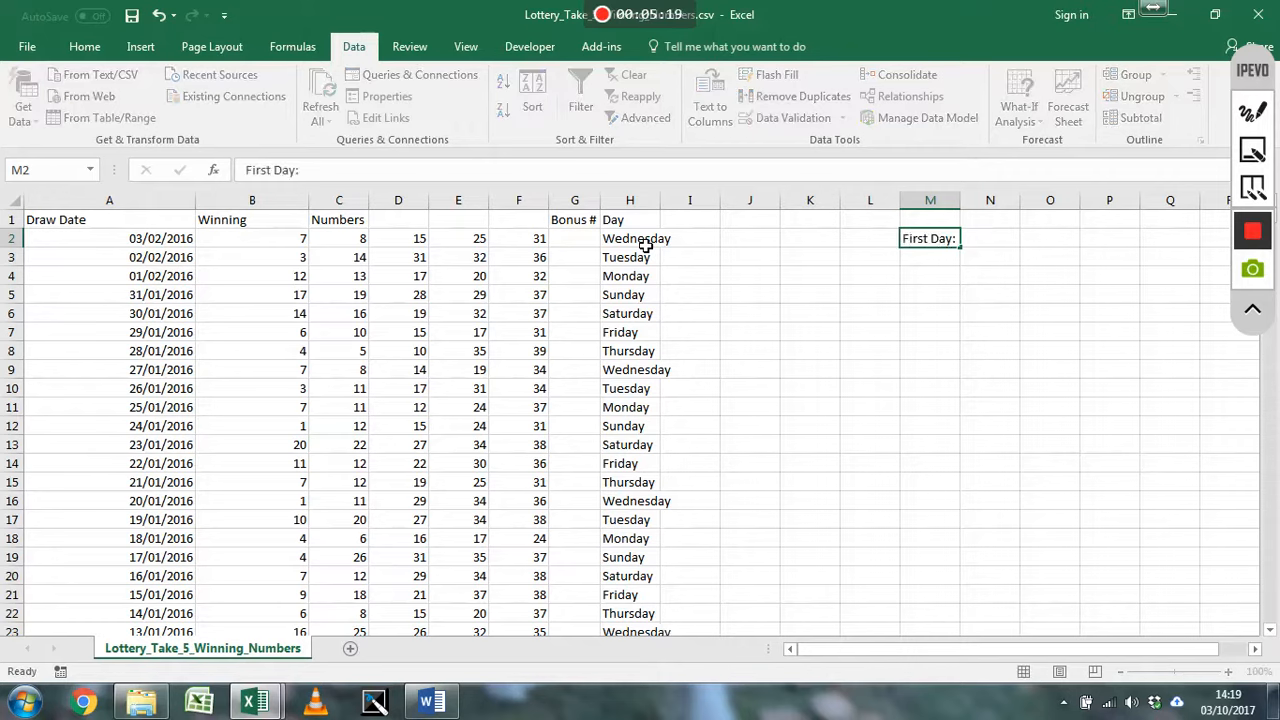
Enter =INDIRECT("H"&COUNTA(H:H)) in cell N2 to return the last entry of the Day column.
key("Right")
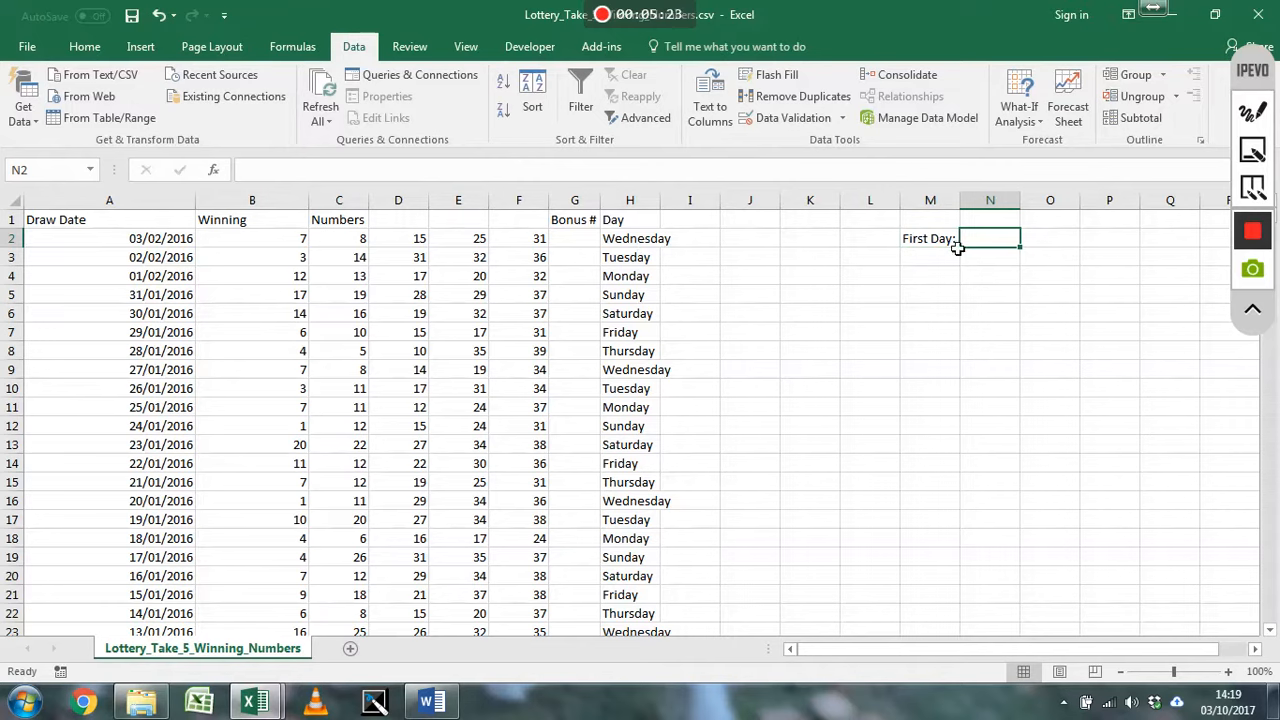
type("=")
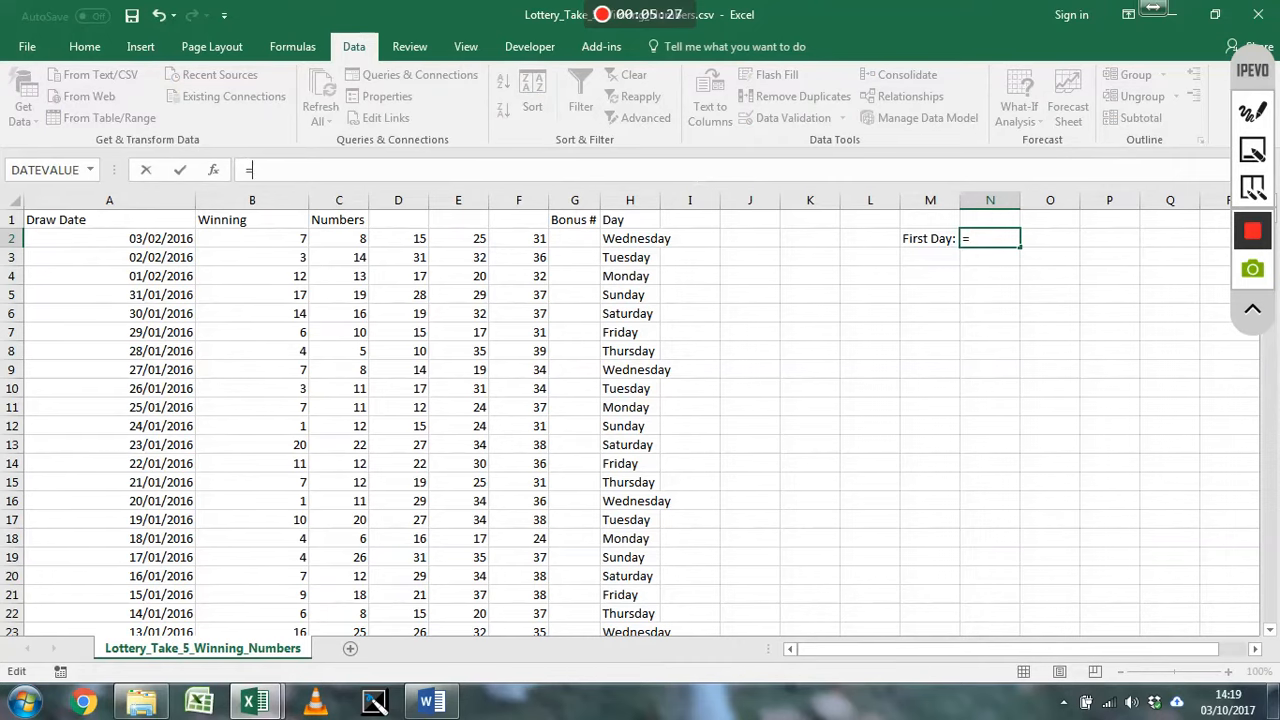
type("indirect")
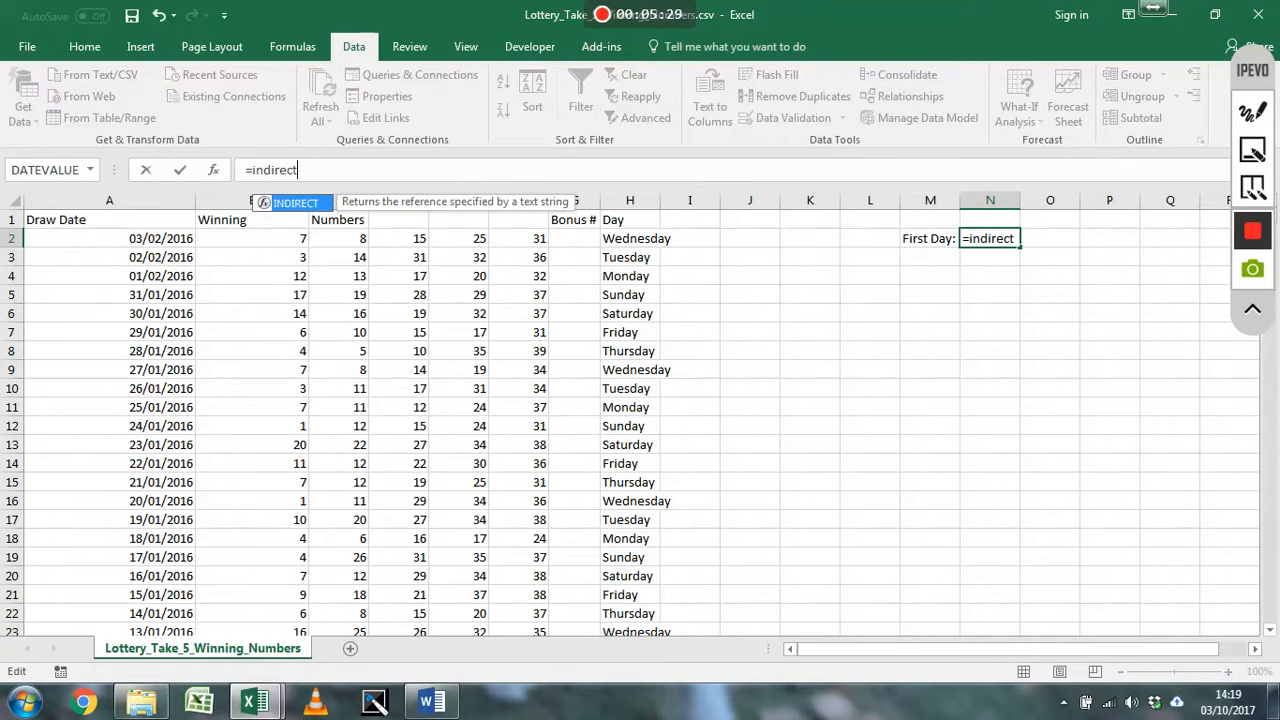
type("(")
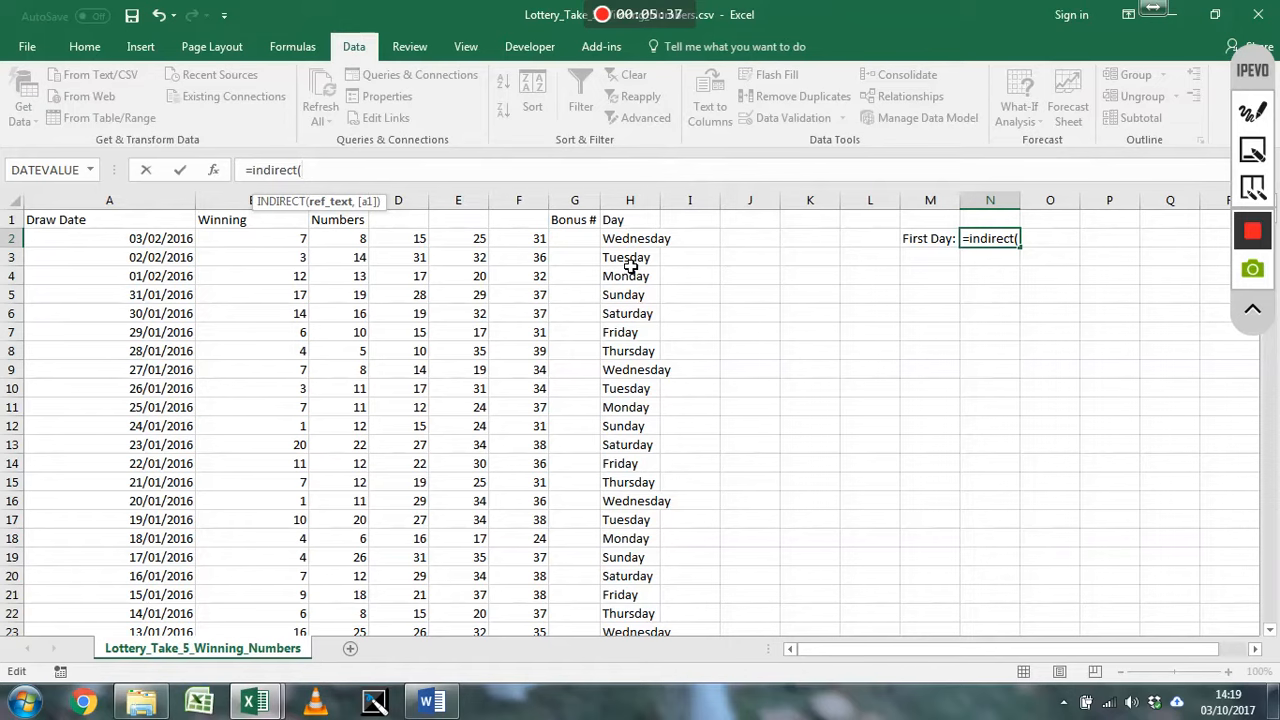
type("H")
key("BackSpace")
type("\"H\"&")
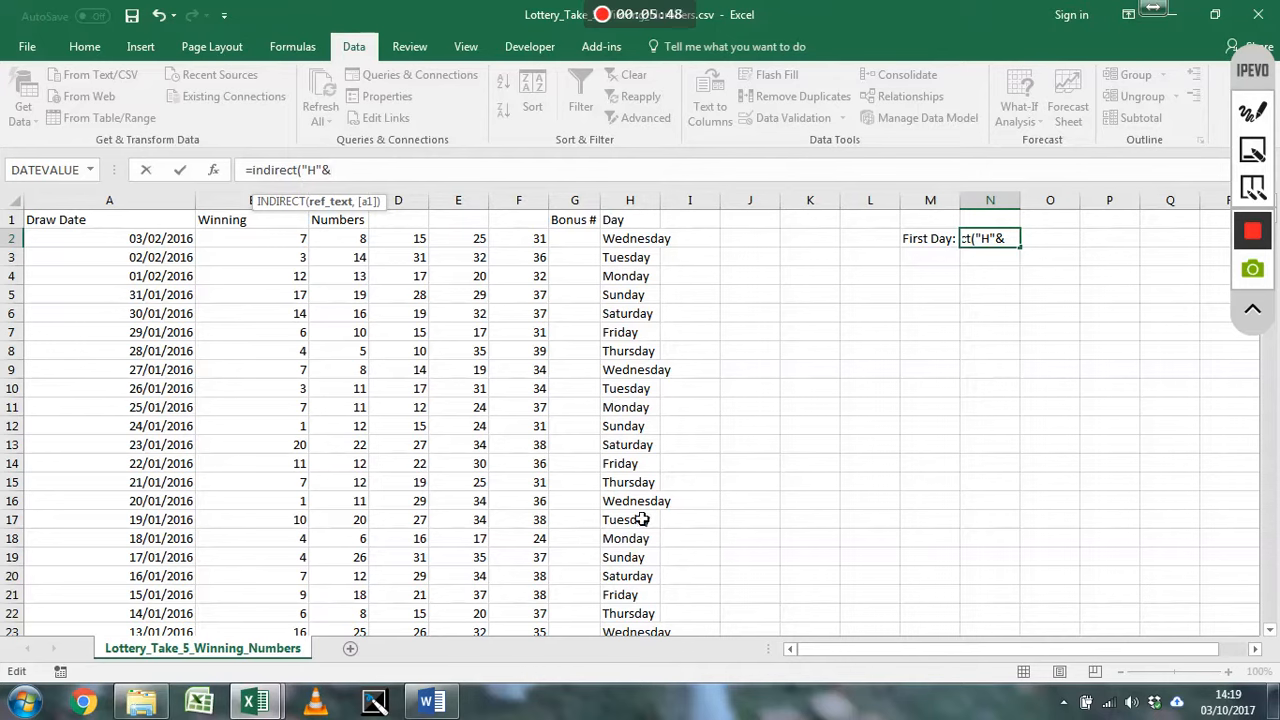
type("counta")
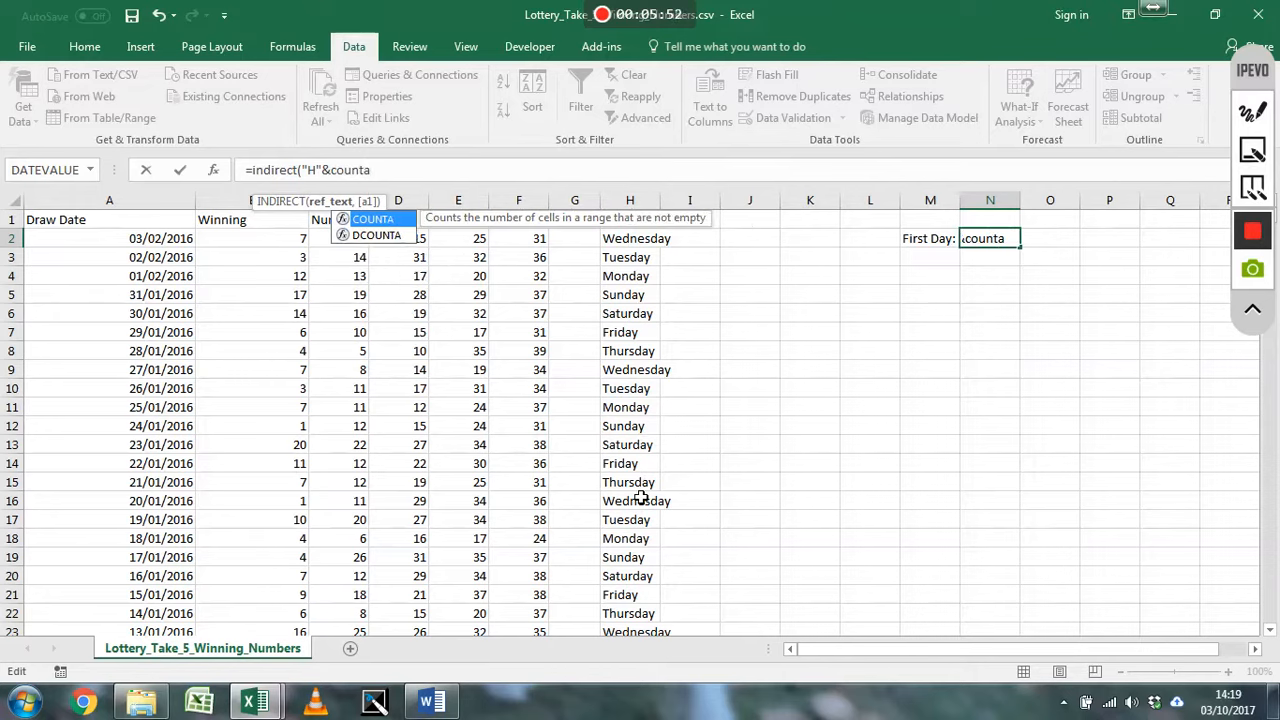
type("(")
type("H")
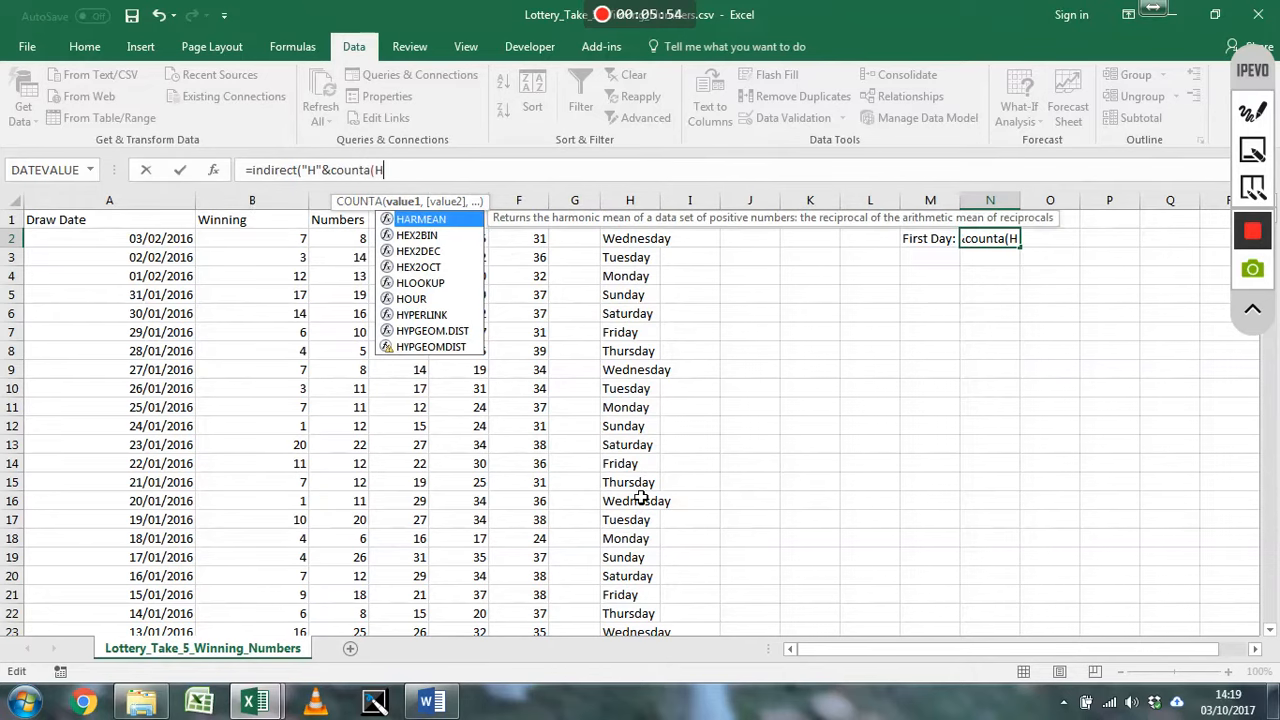
type(":H))")
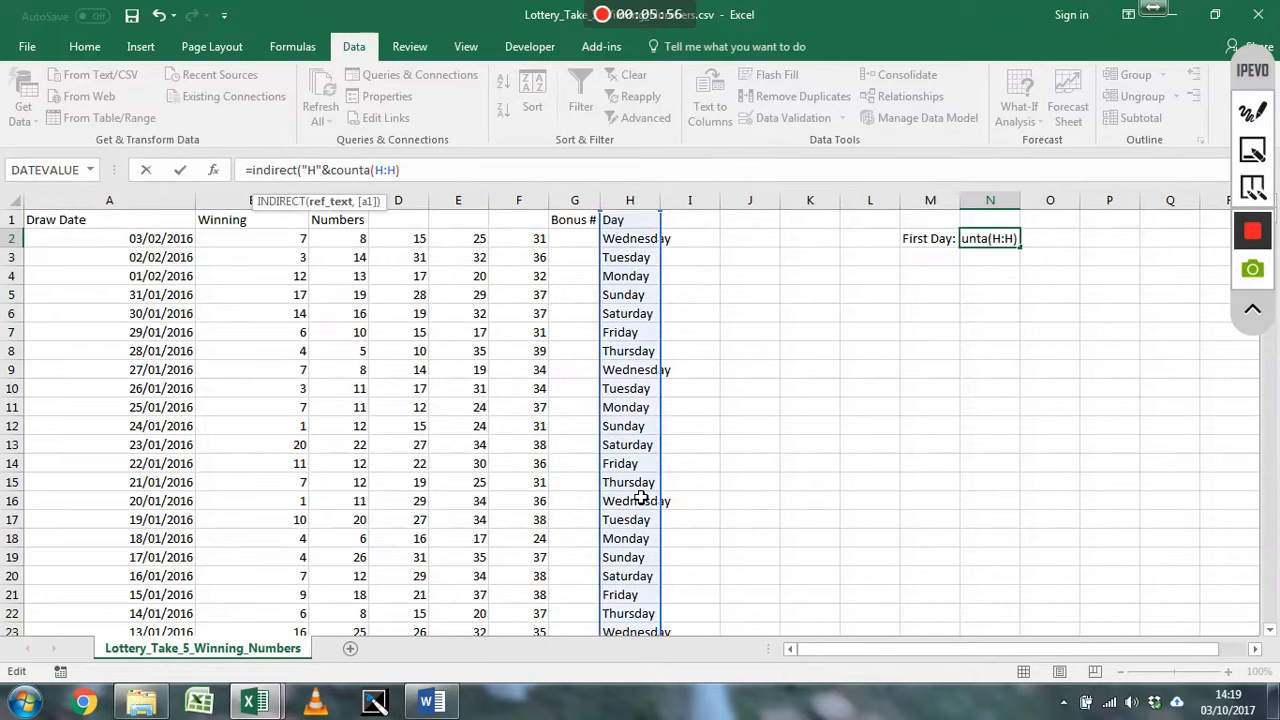
type(")")
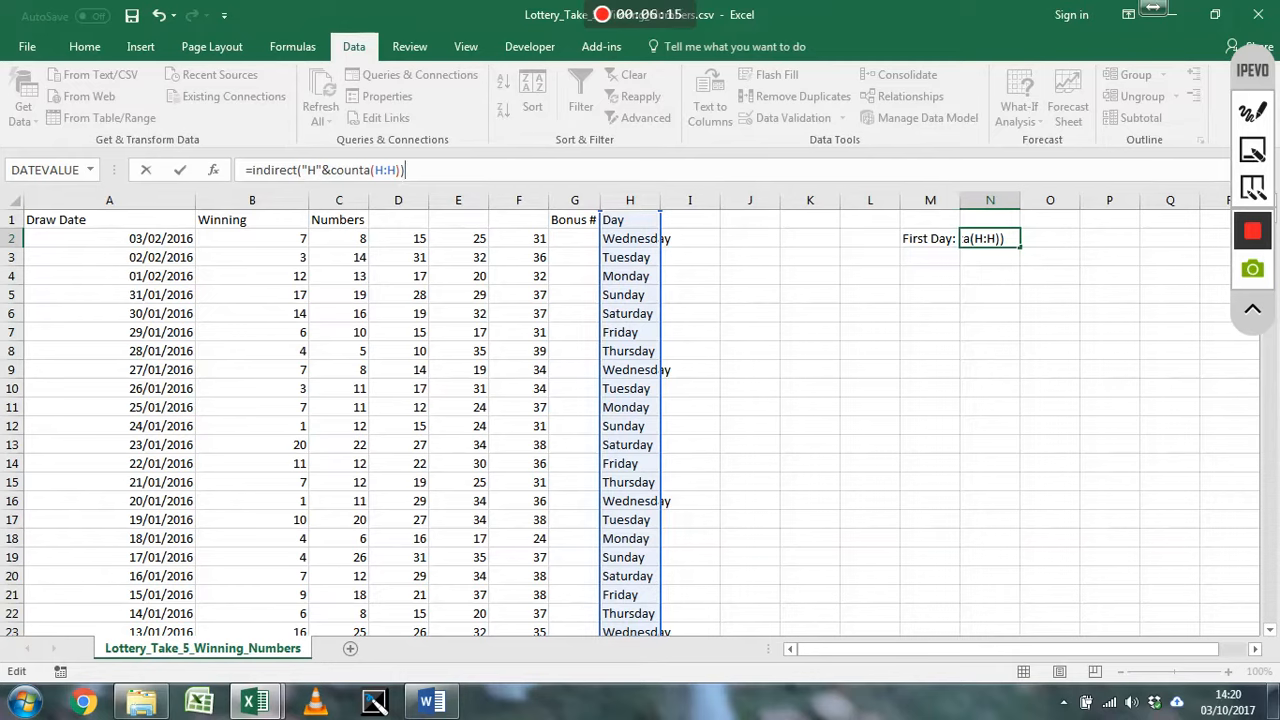
key("Return")
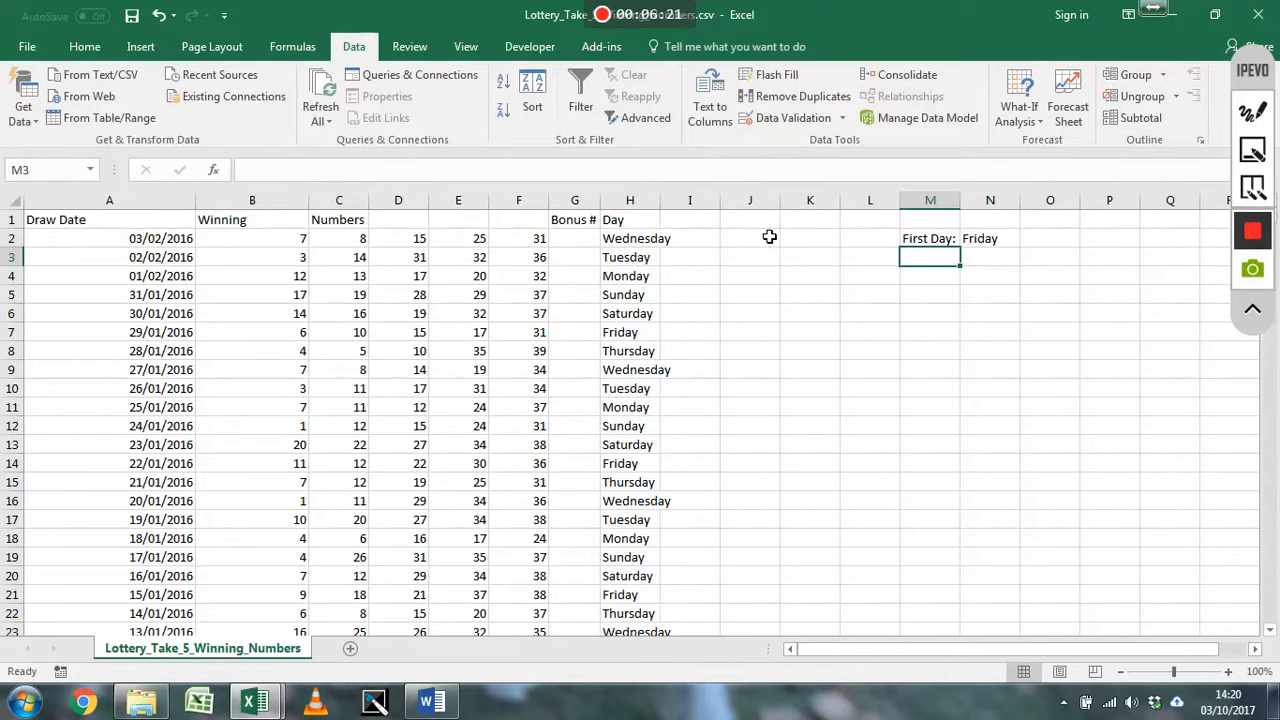
Fit column H's width to its contents and check the weekdays of the earliest draws at the end of the column.
double_click(660, 202)
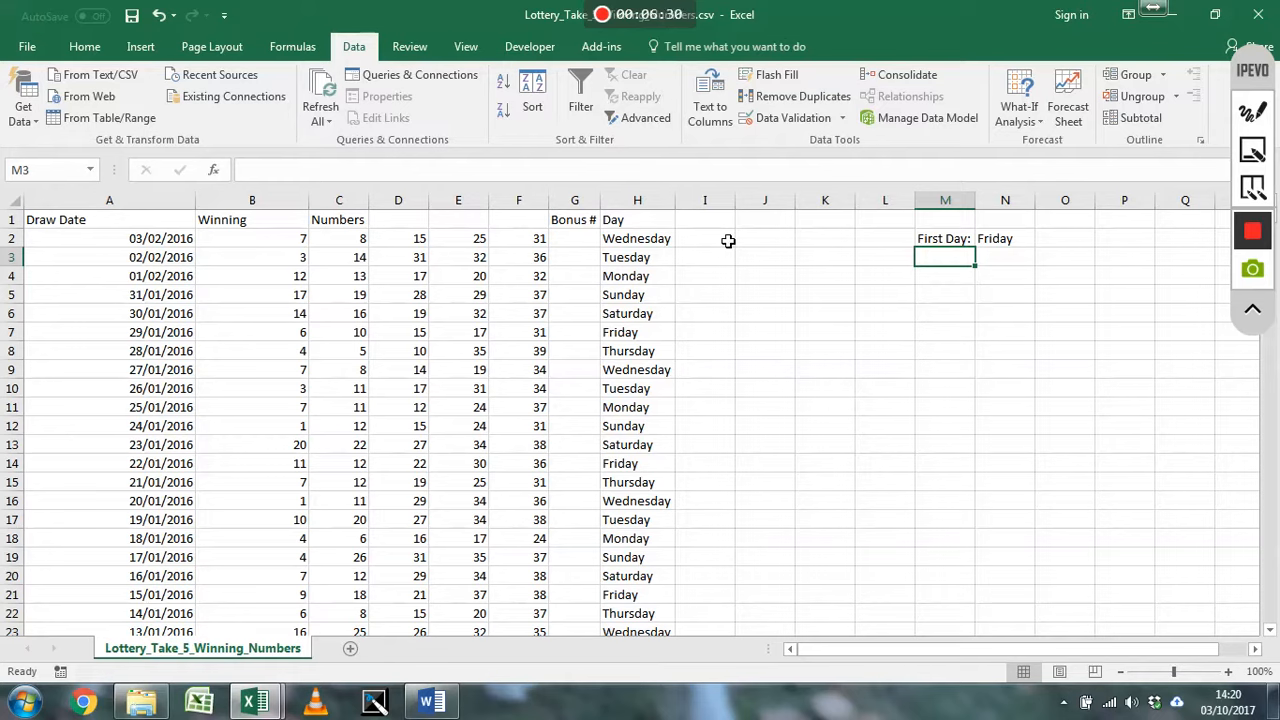
left_click(655, 238)
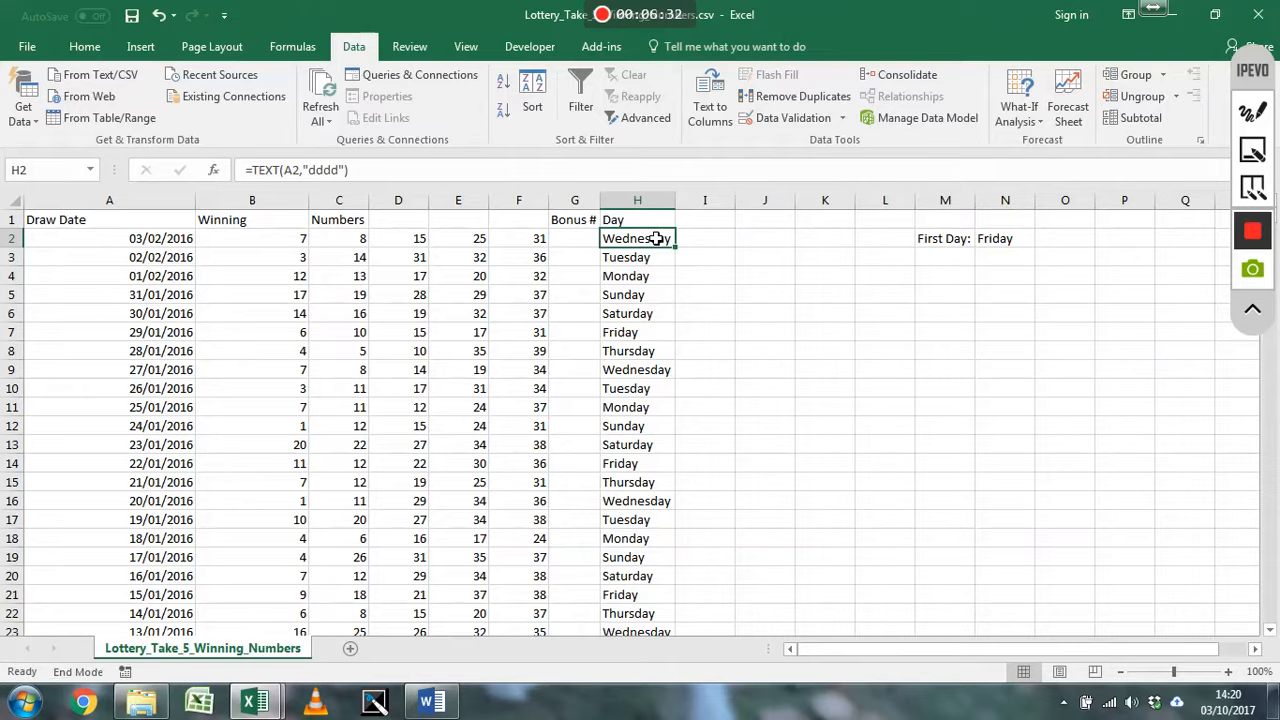
key("ctrl+Down")
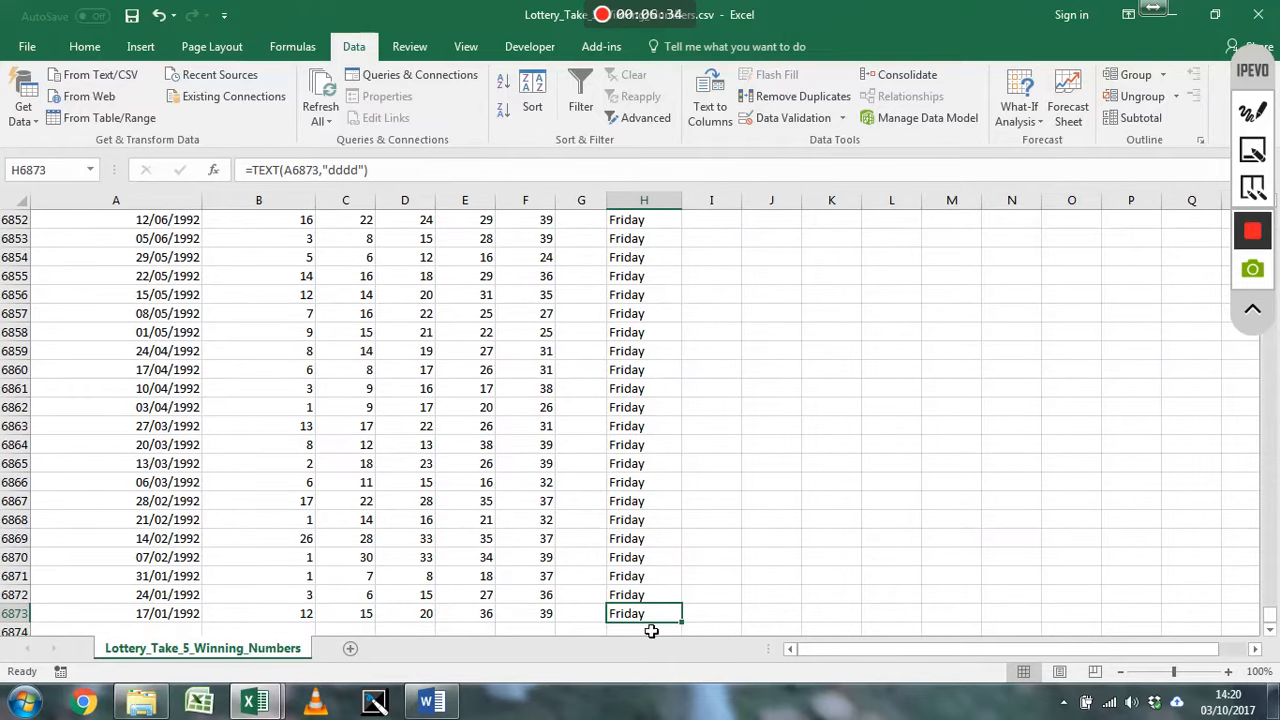
scroll(640, 590, "up", 2)
scroll(628, 562, "up", 1)
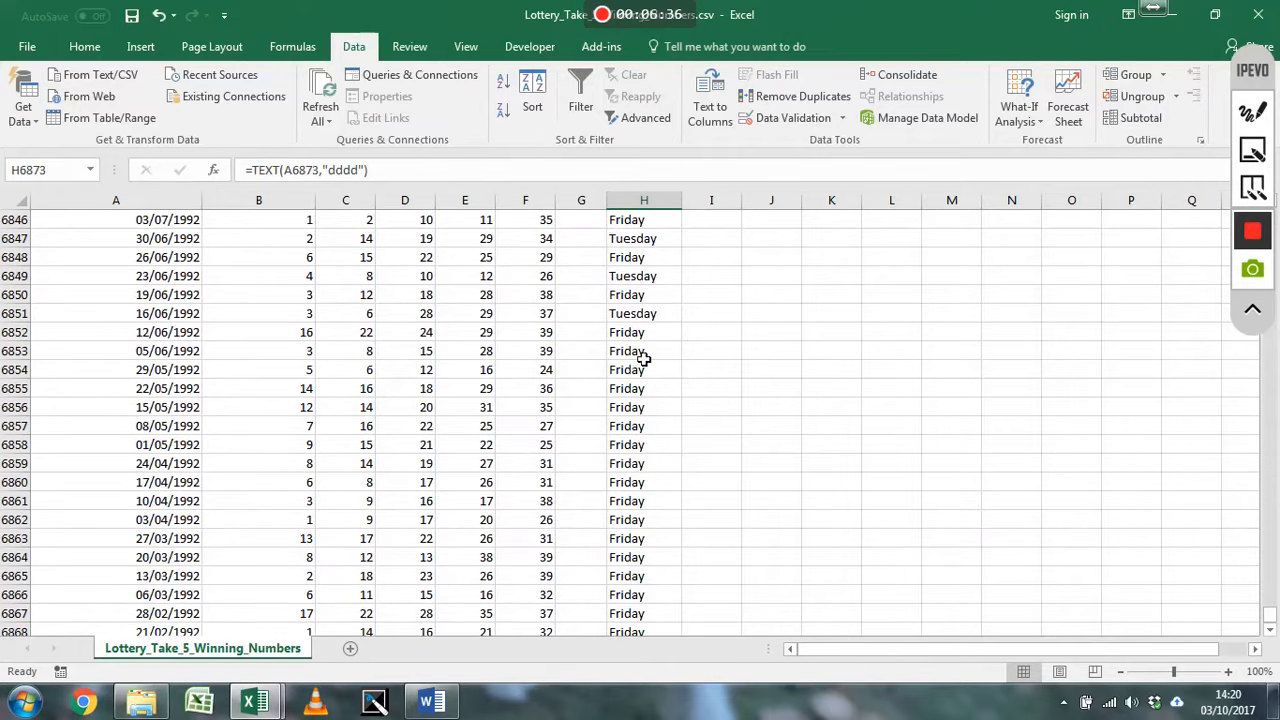
left_click(665, 314)
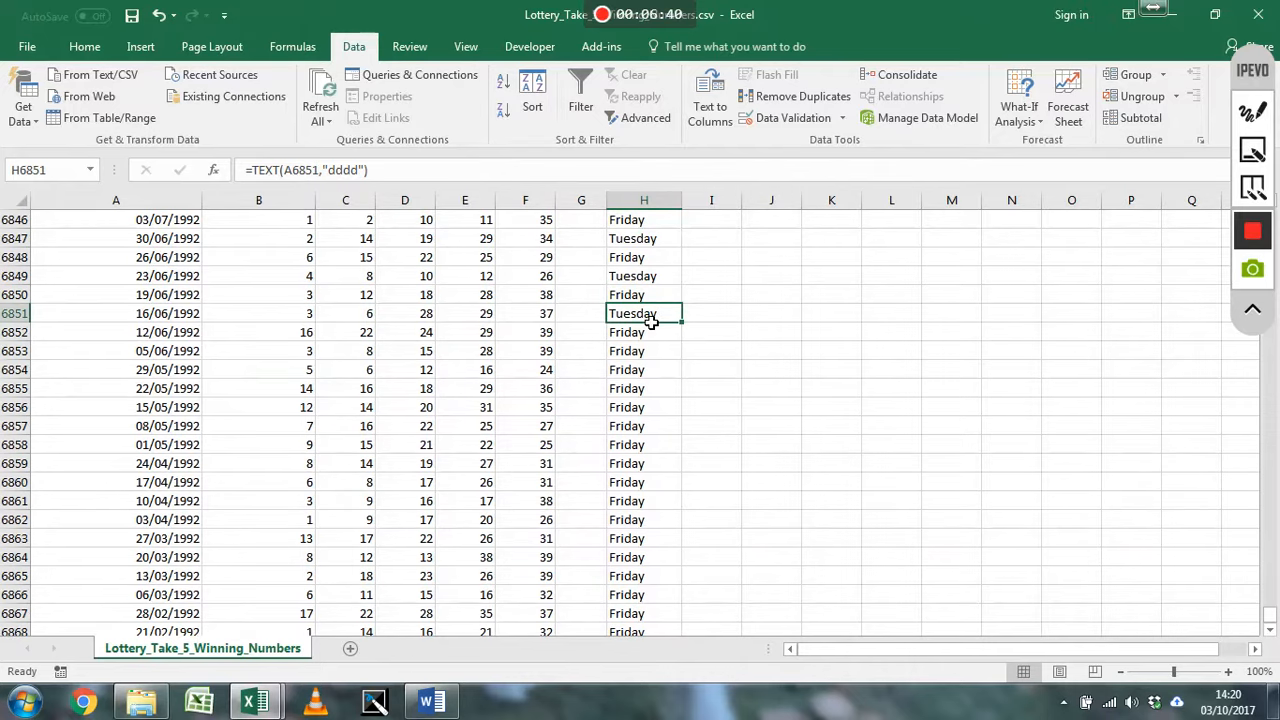
Enter the header "Remove Friday" in cell I1 and fit column I's width to it.
key("ctrl+Up")
key("Right")
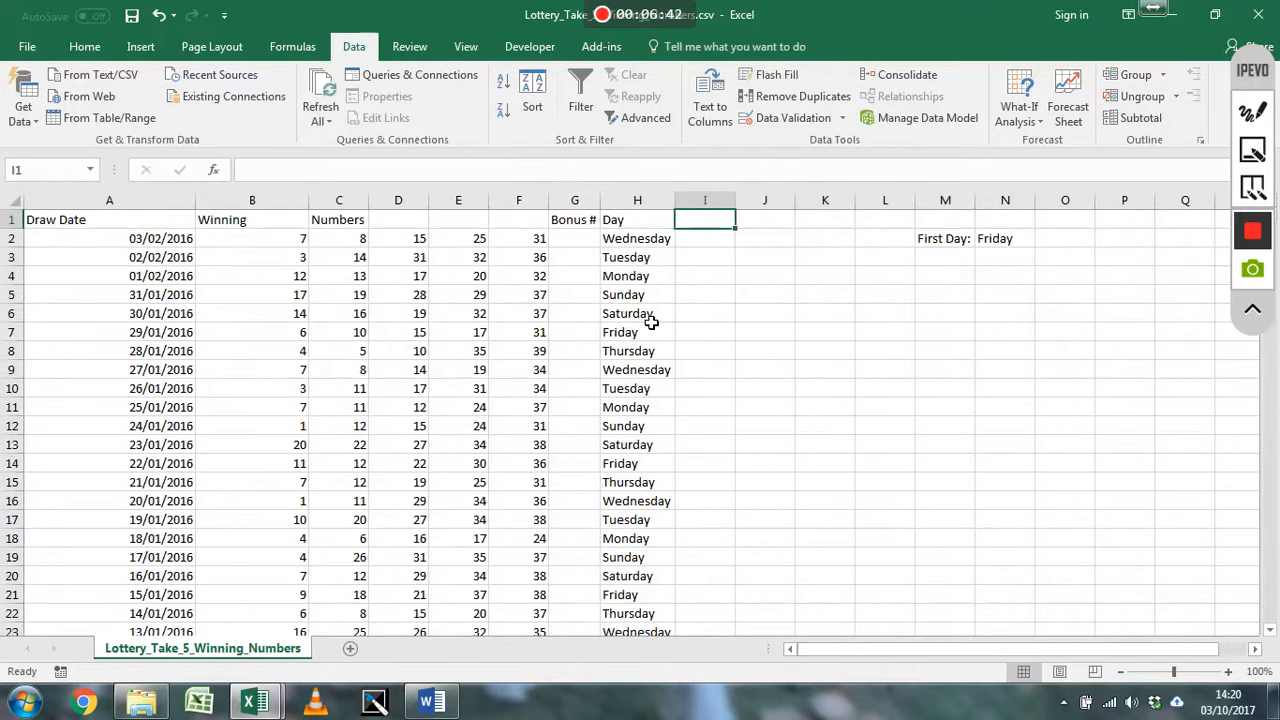
key("Down")
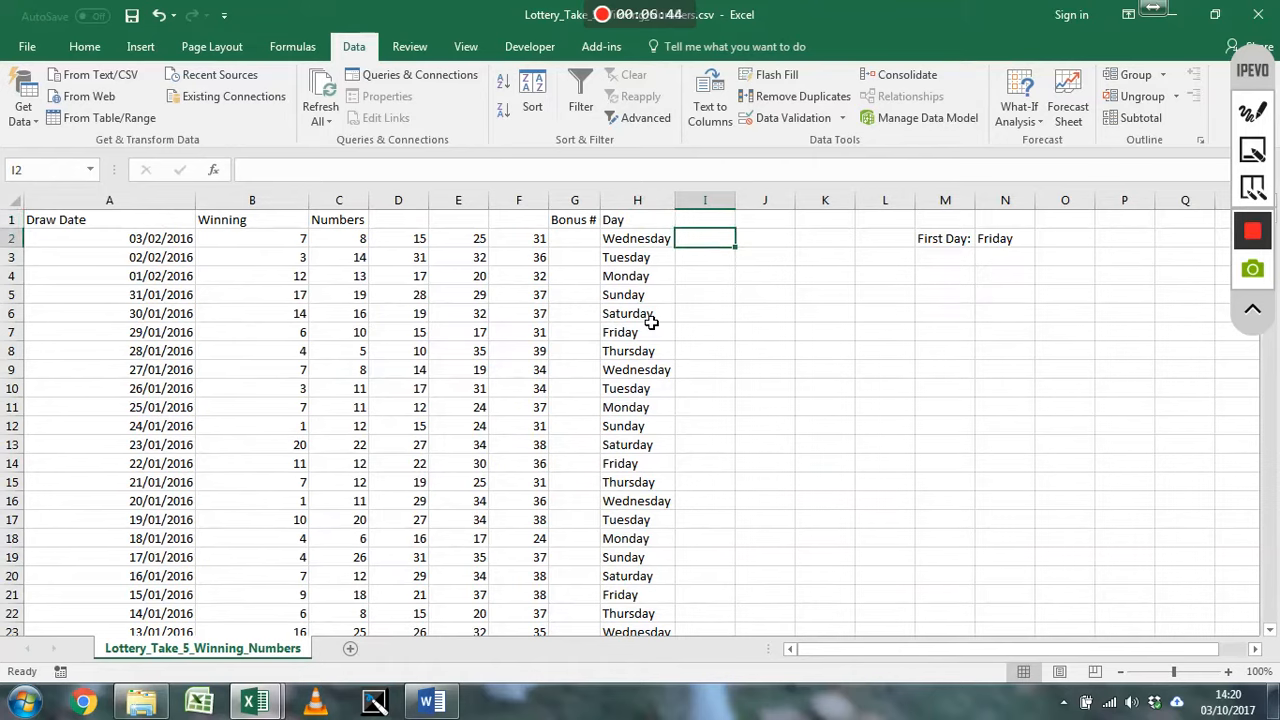
key("Up")
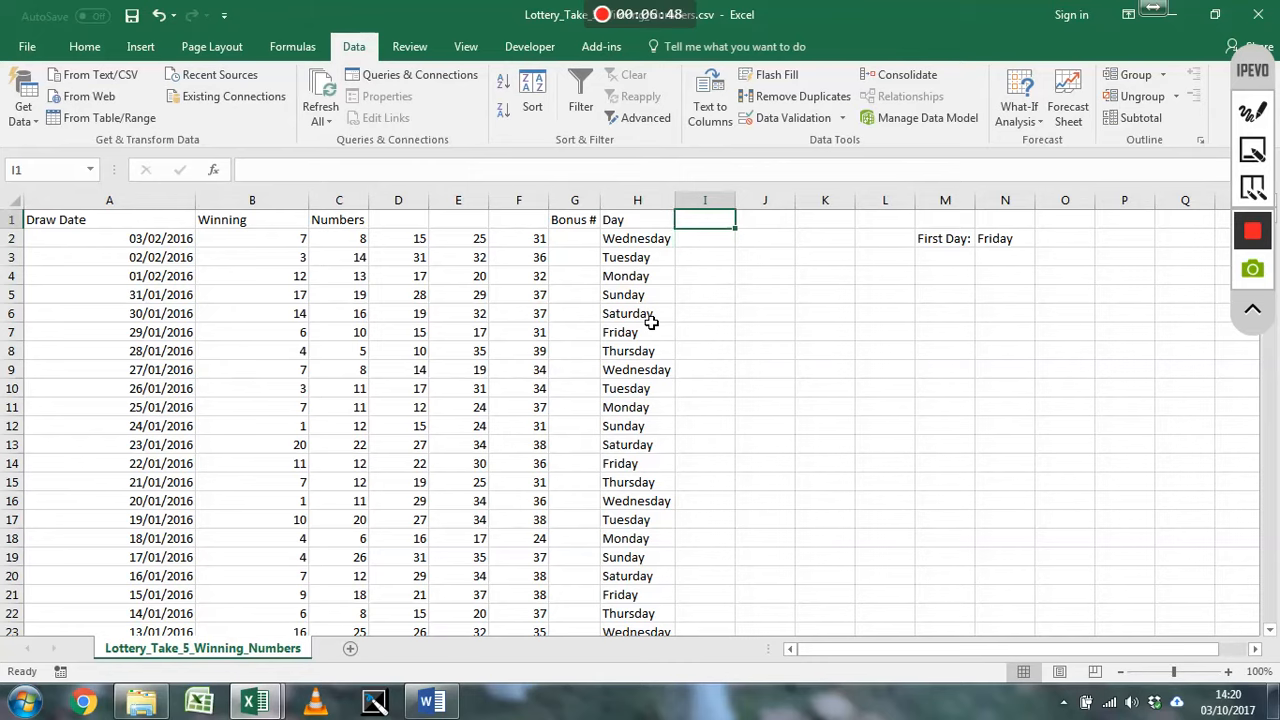
type("Remove Friday")
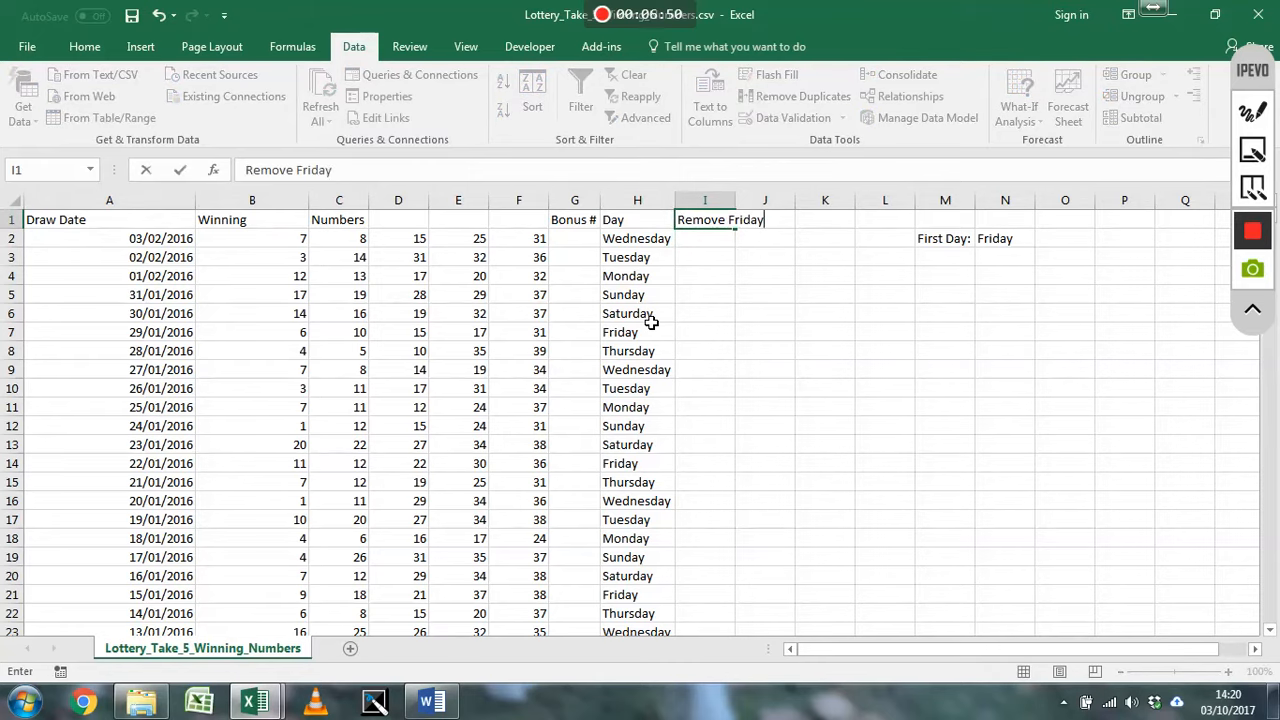
key("Return")
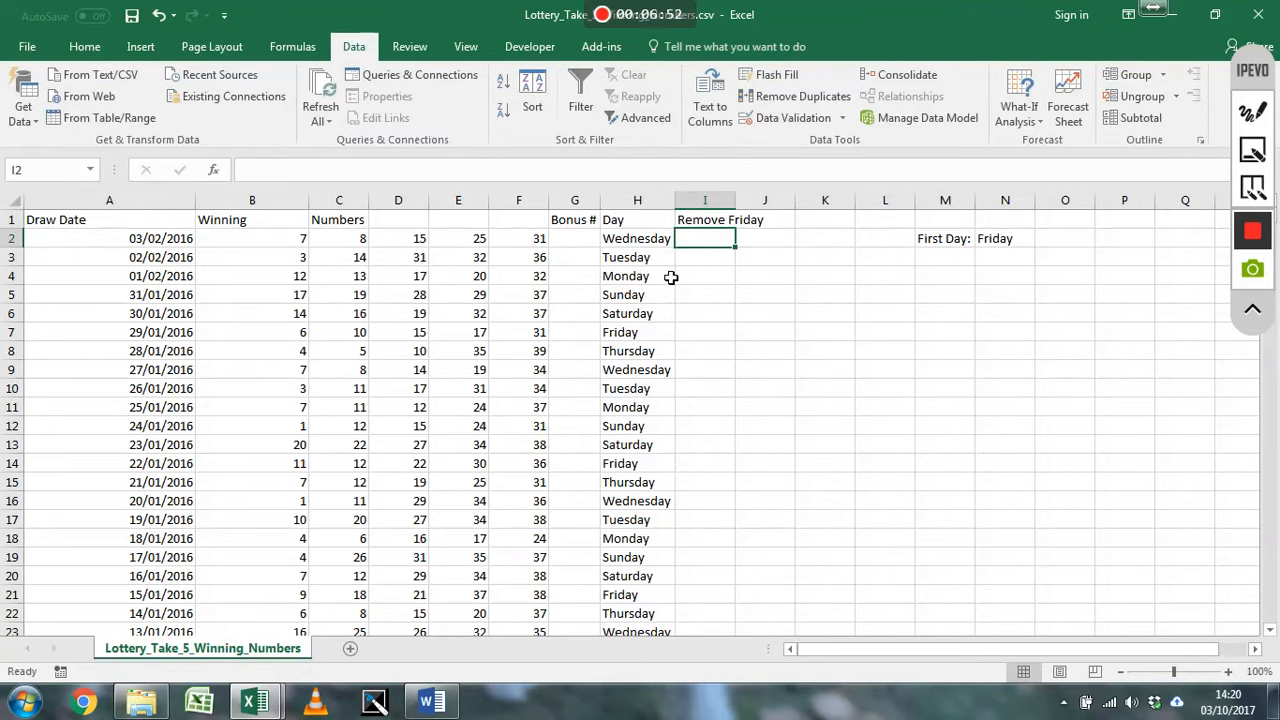
double_click(736, 200)
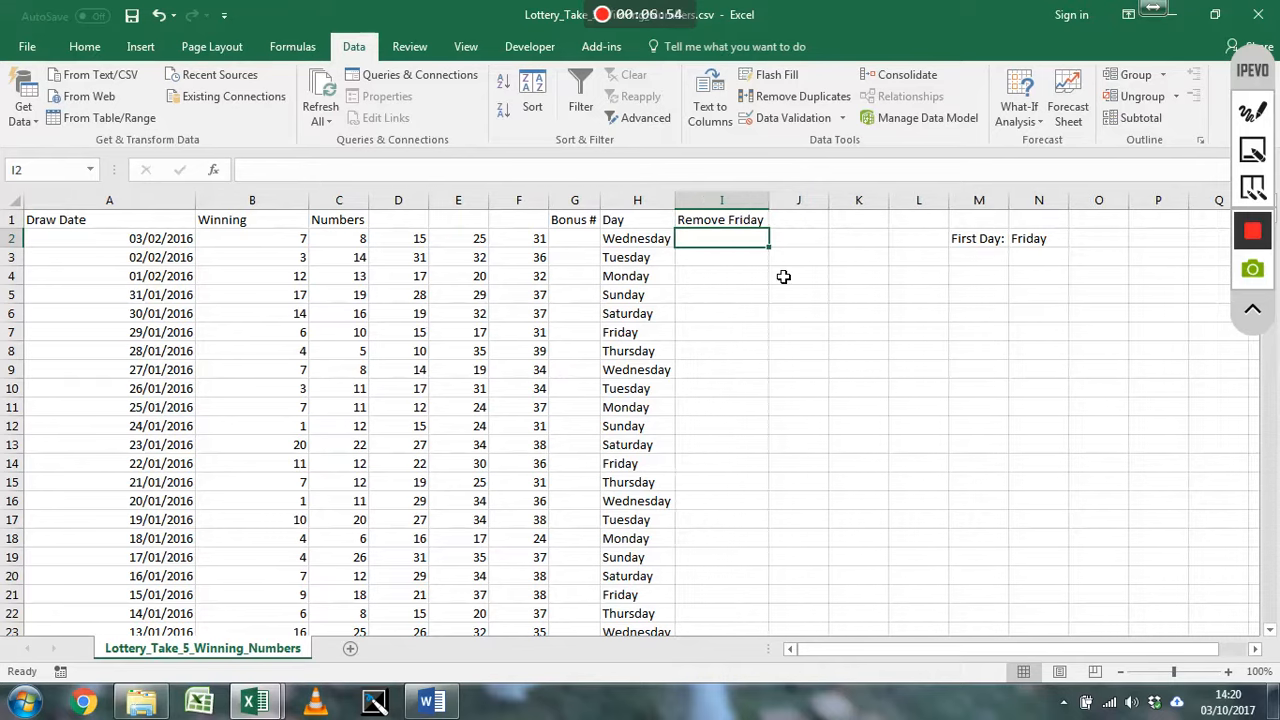
Enter the formula =IF(H2,"",ROW()) in cell I2.
type("=if(")
key("Left")
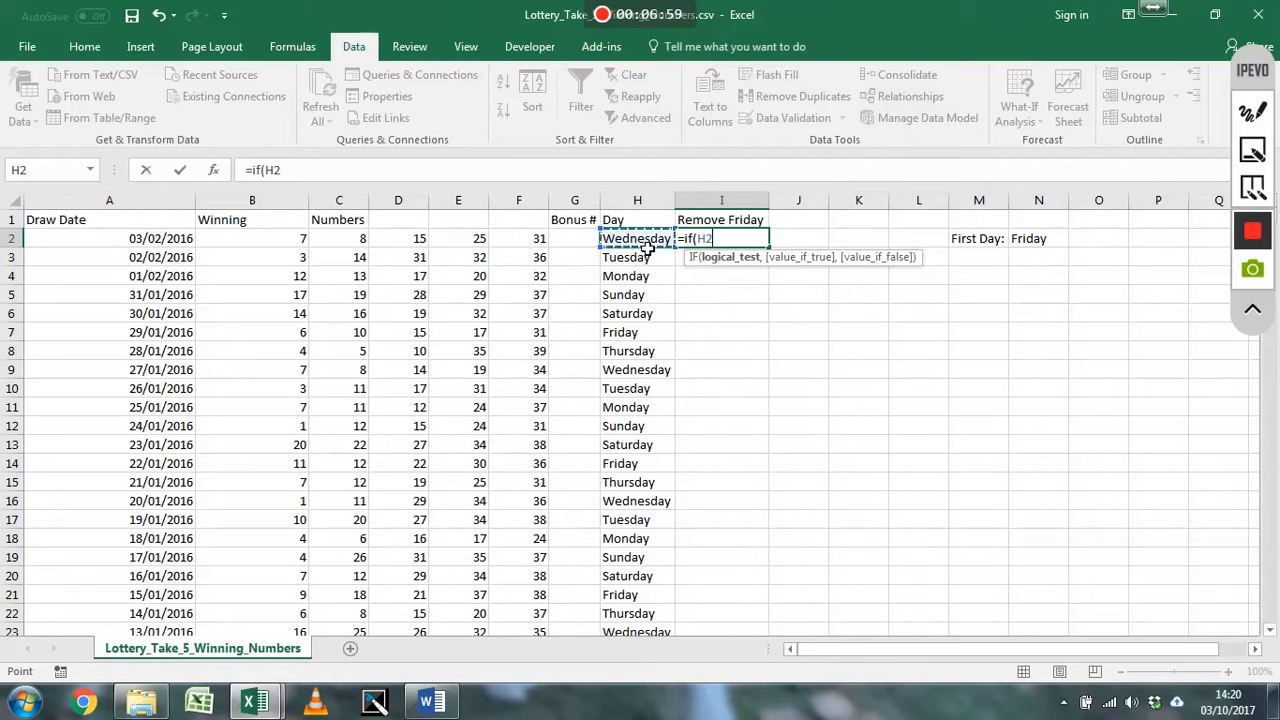
type(",\"\"")
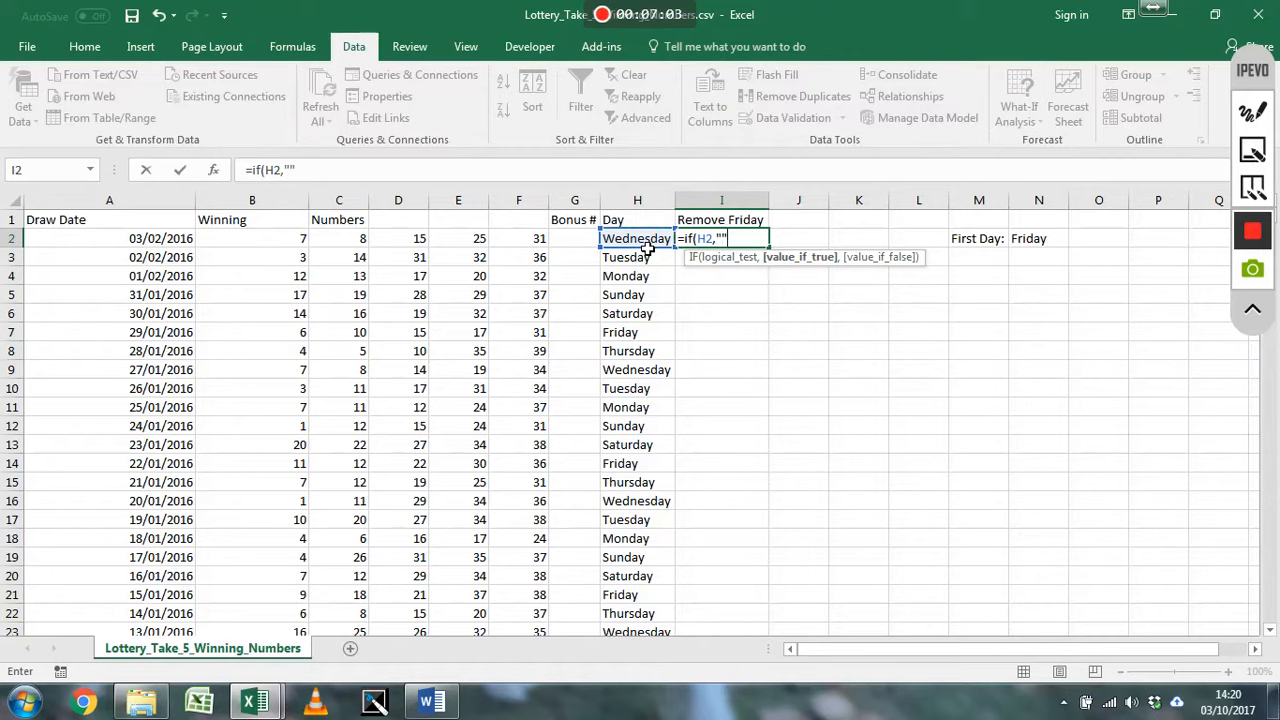
type(",")
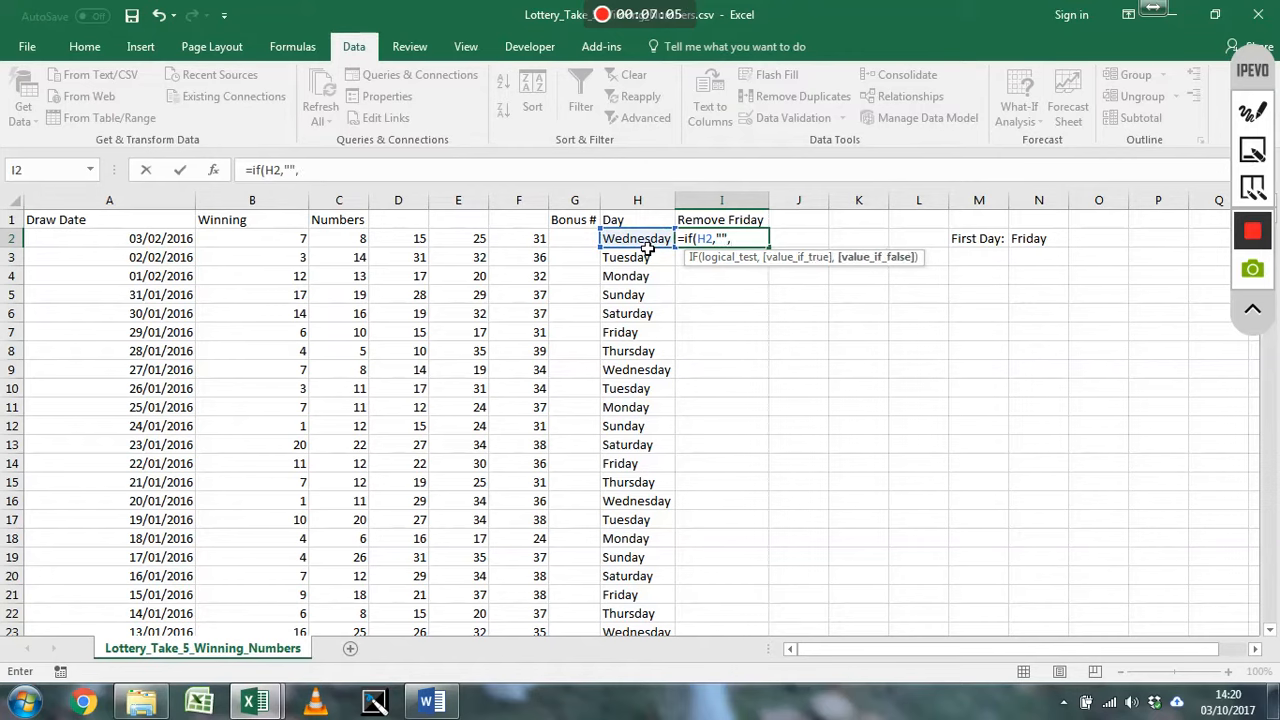
type("ro")
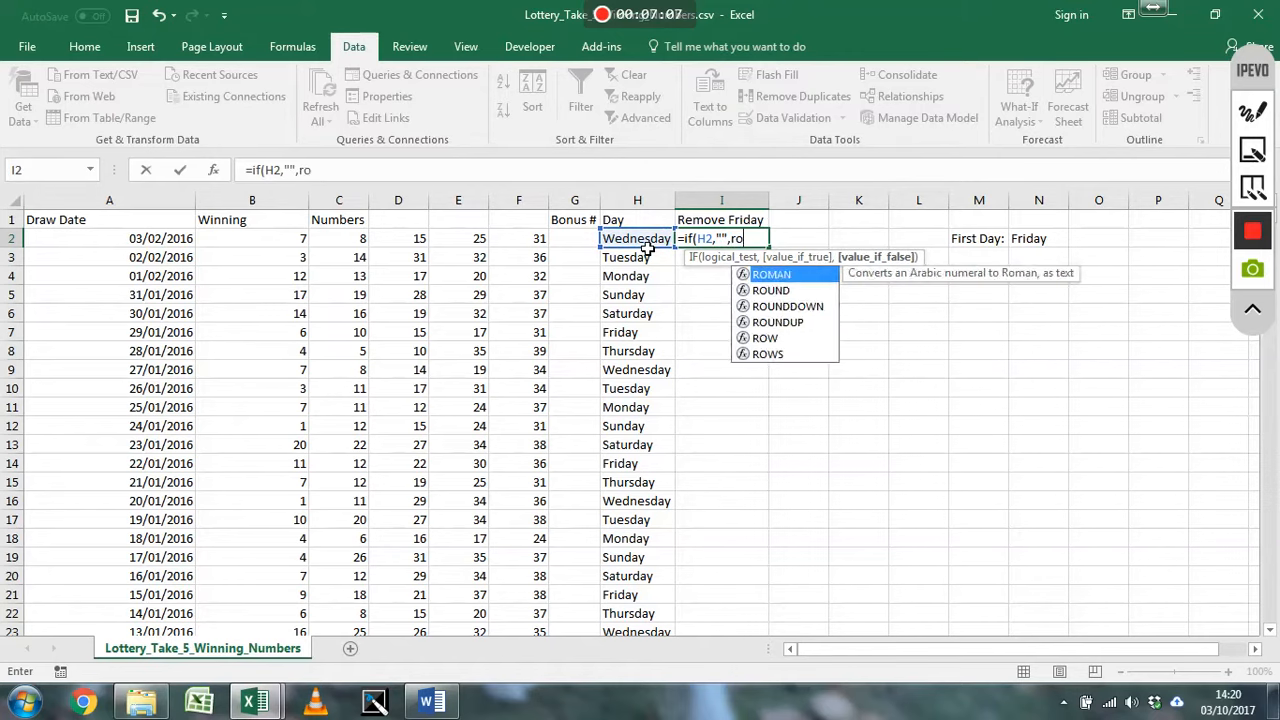
type("w())")
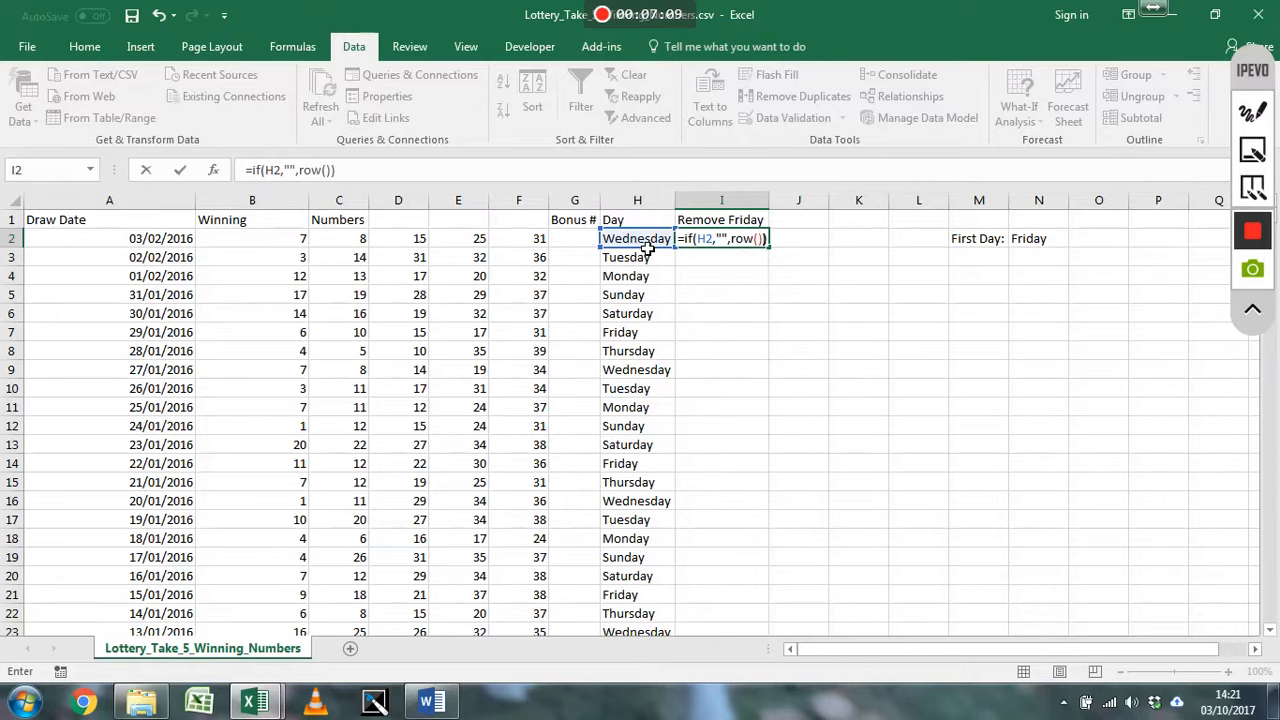
key("Return")
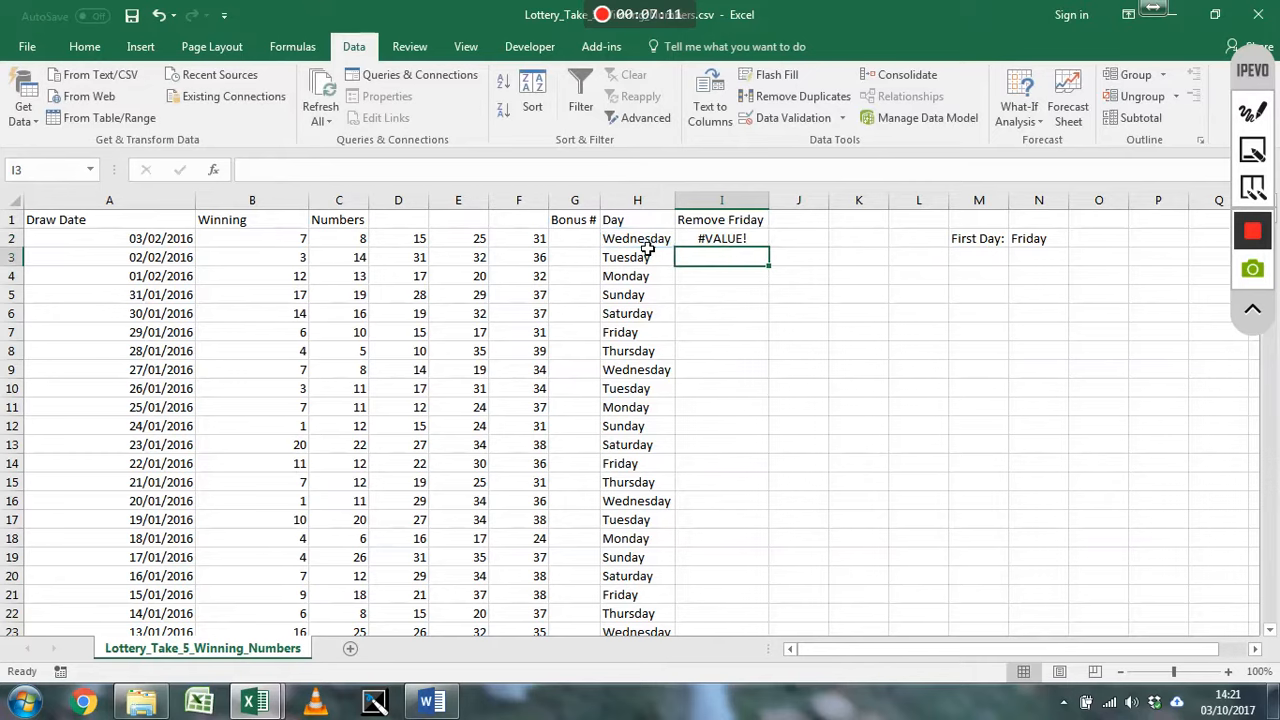
Correct the logical test in I2 so the formula reads =IF(H2="Friday","",ROW()).
left_click(752, 240)
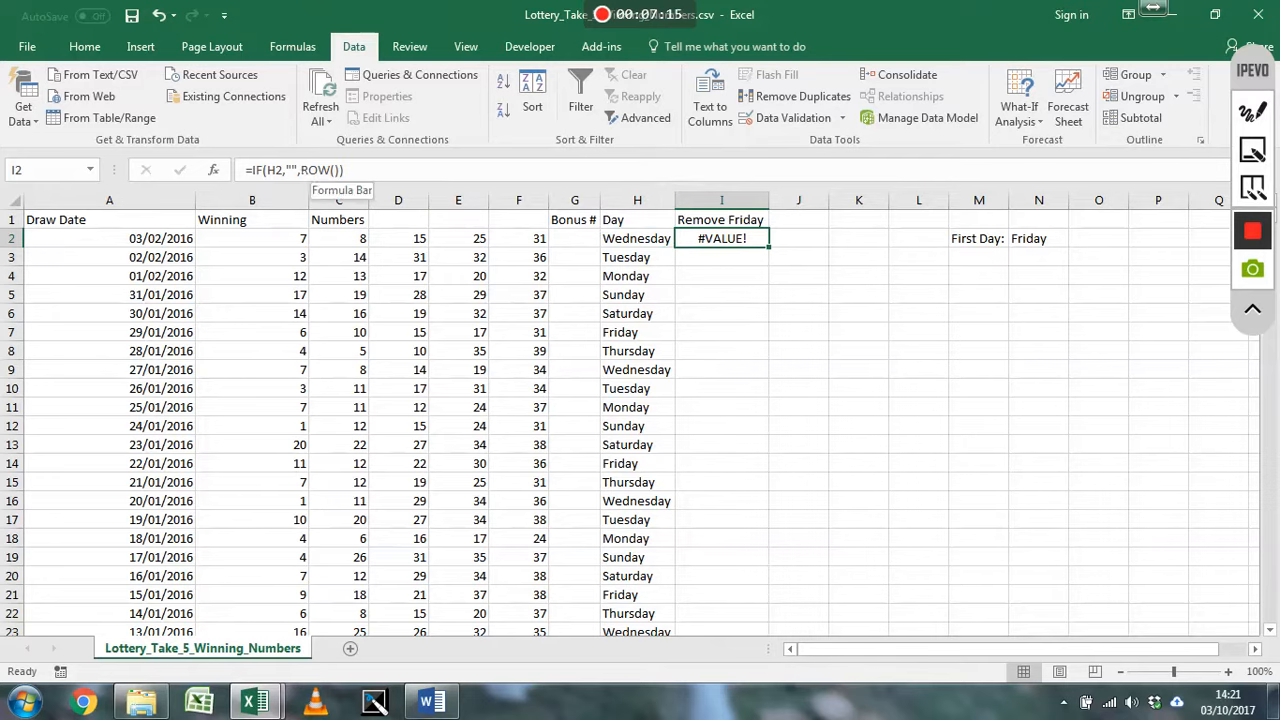
left_click(283, 170)
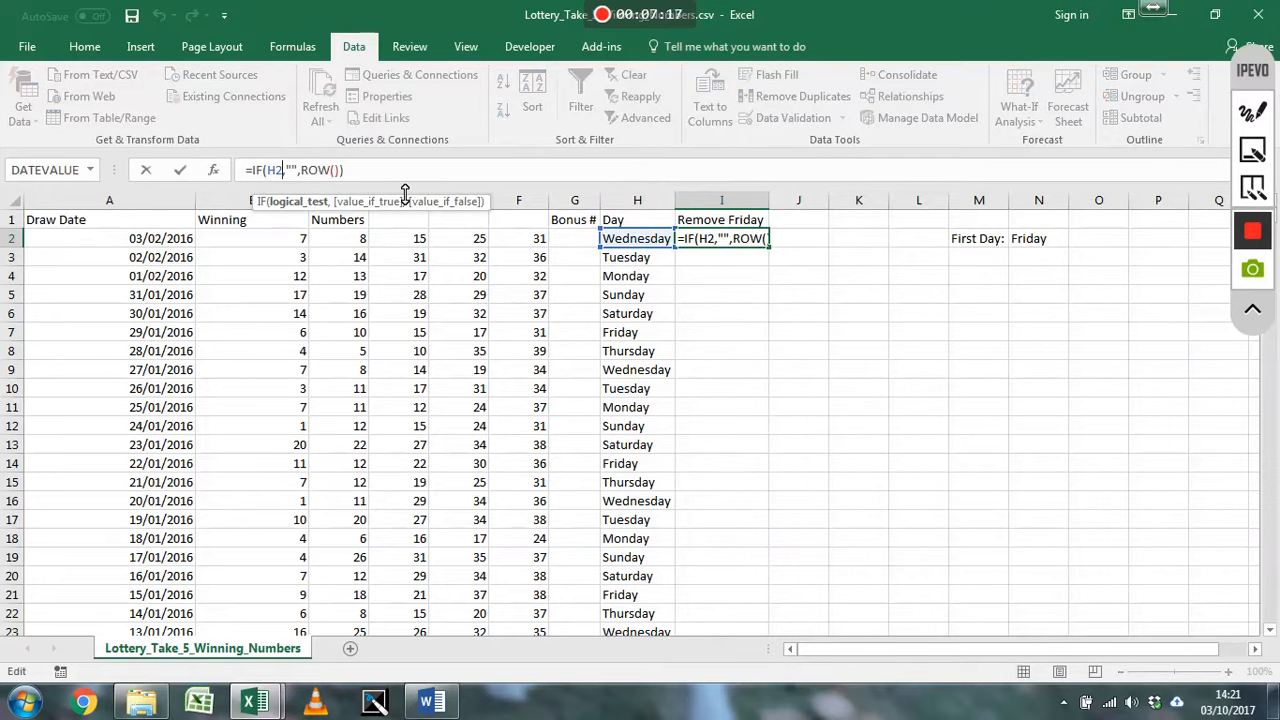
type("=\"Friday\",")
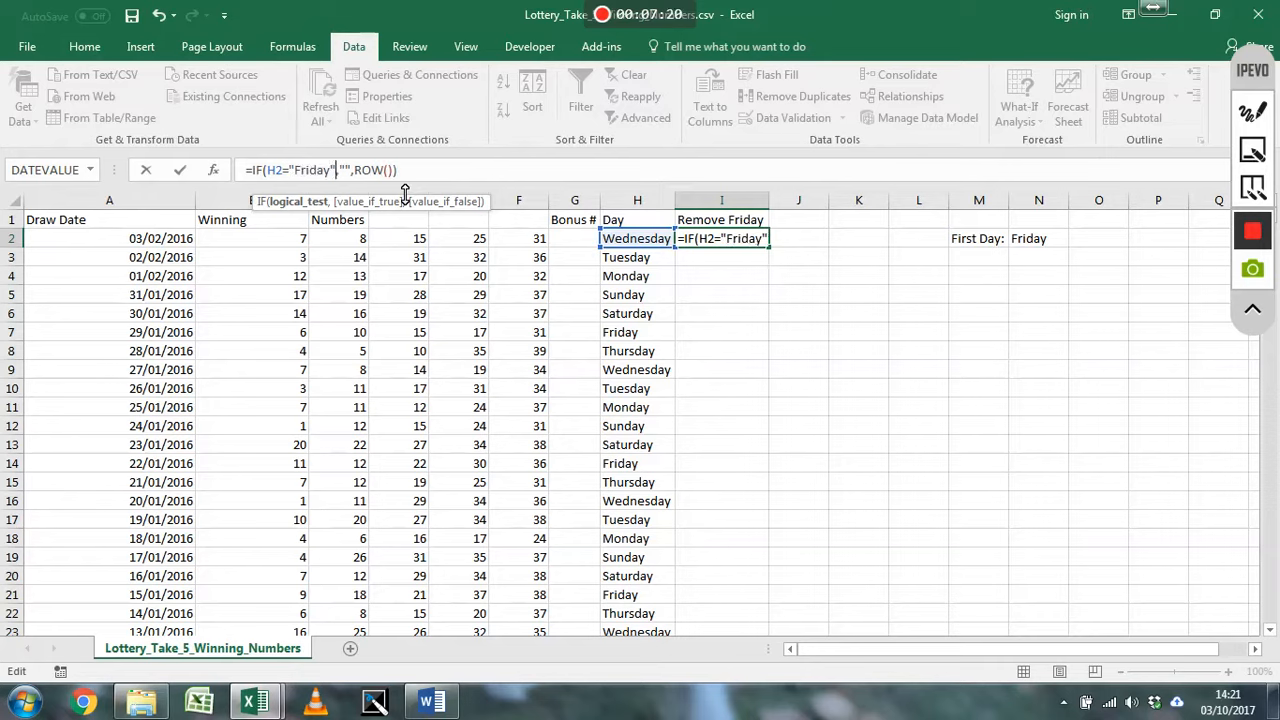
key("Return")
key("Up")
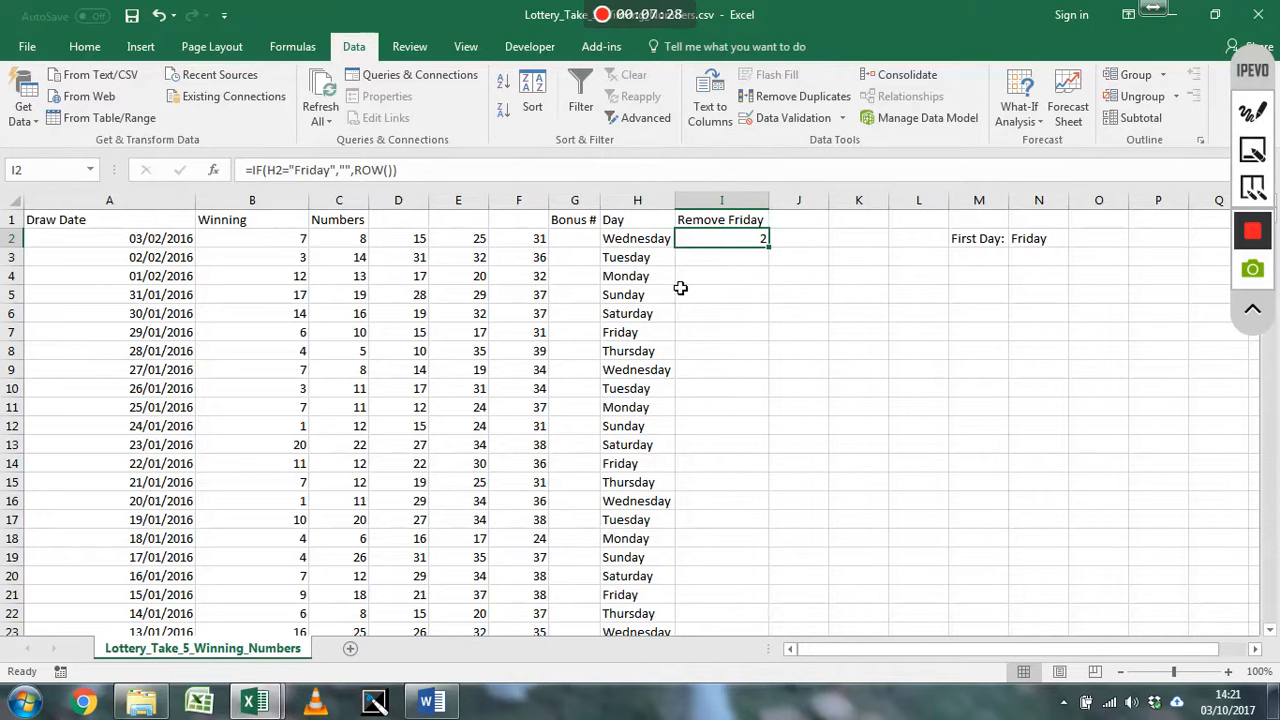
Fill the I2 formula down the Remove Friday column to the last draw row.
key("Down")
left_click(752, 244)
left_click_drag(776, 254, 770, 320)
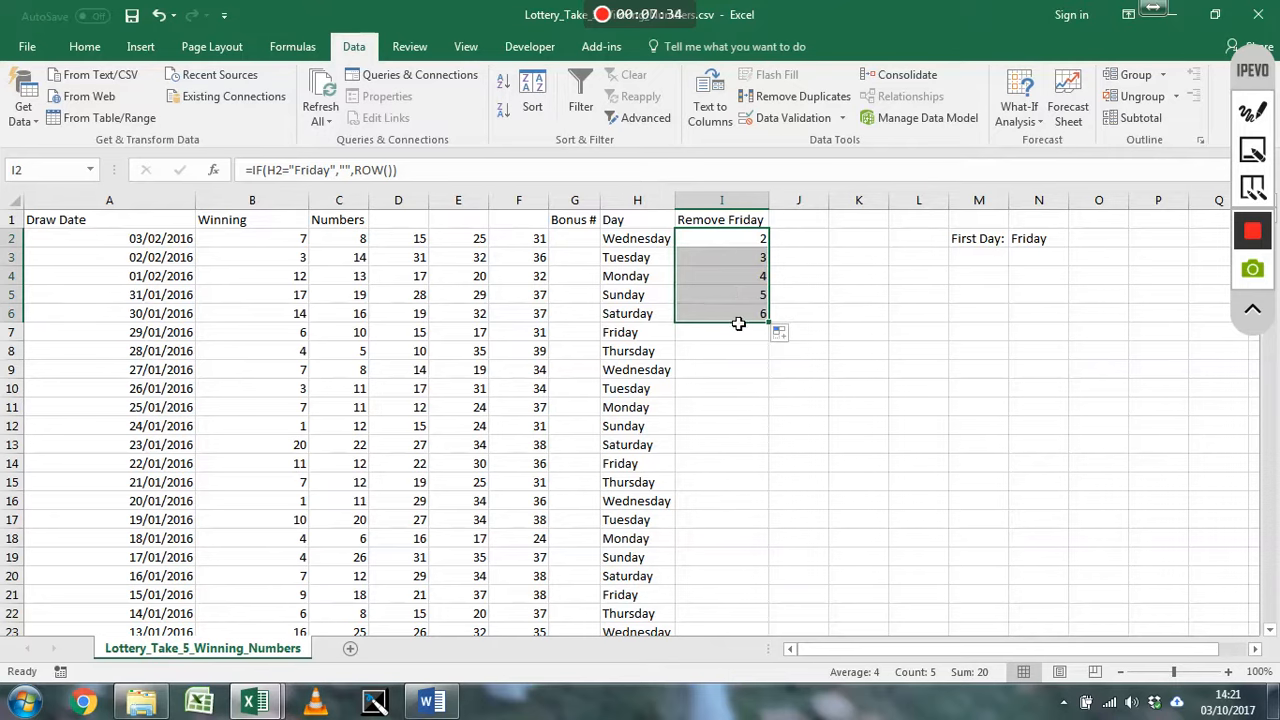
left_click(762, 318)
left_click_drag(769, 322, 772, 343)
left_click(737, 340)
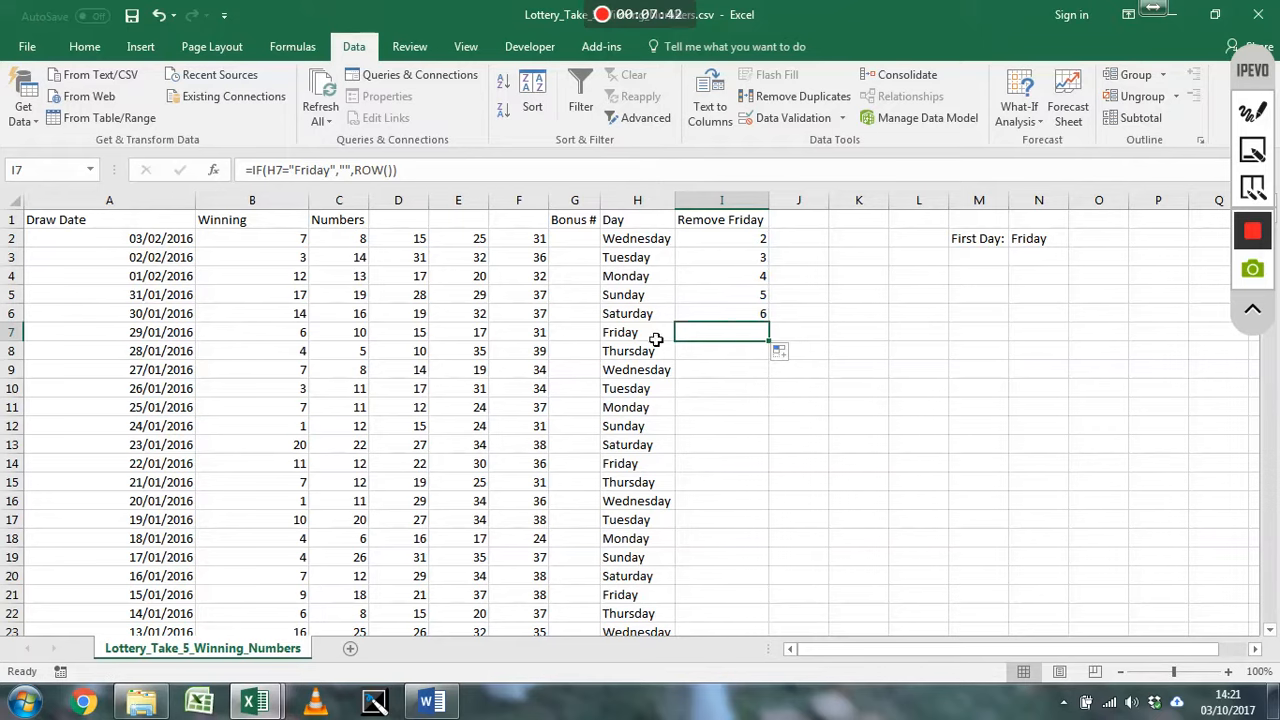
left_click_drag(752, 242, 746, 331)
double_click(769, 322)
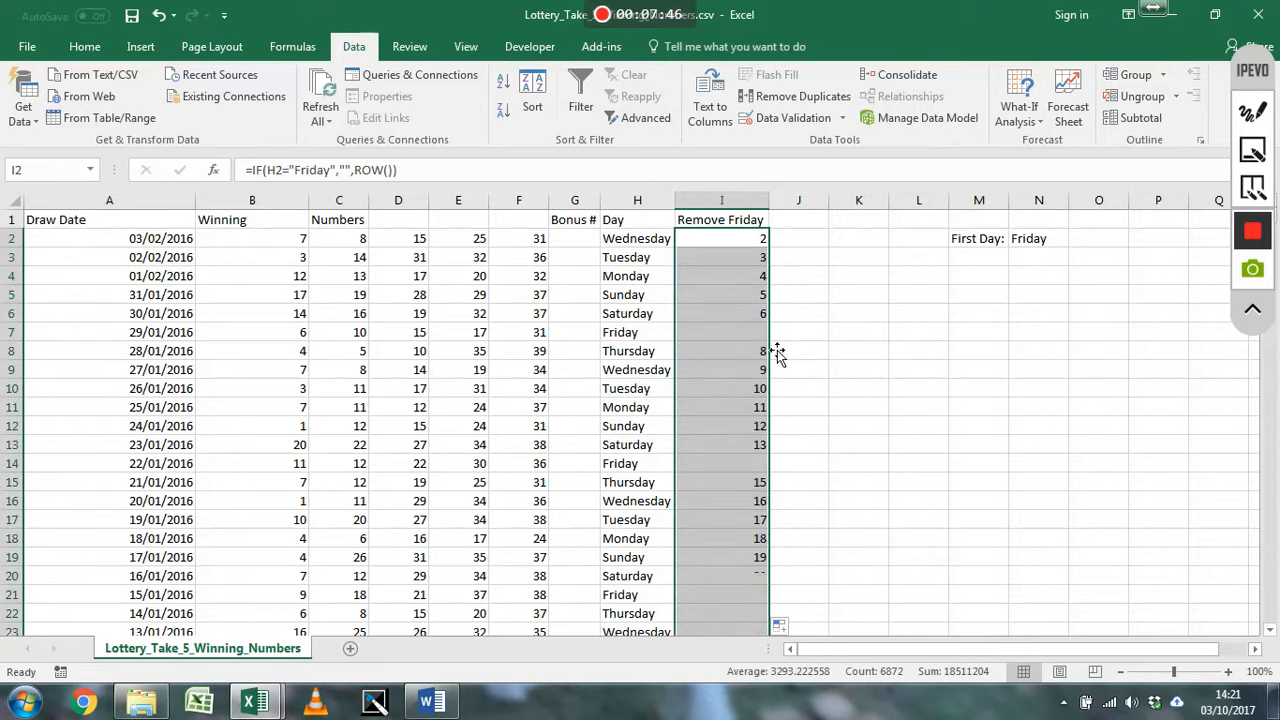
Check the end of the Remove Friday column for the last row number beside a non-Friday draw, and return to I1.
left_click(731, 499)
key("End")
key("Down")
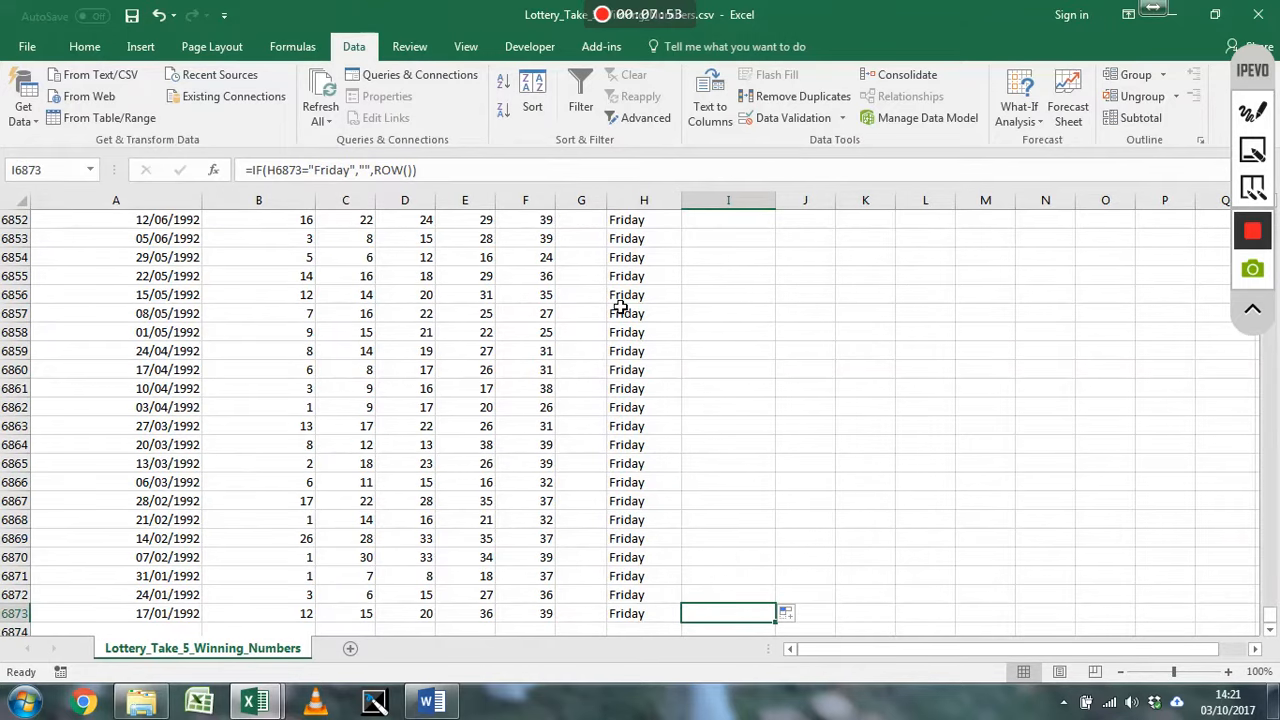
scroll(643, 300, "up", 1)
left_click(736, 262)
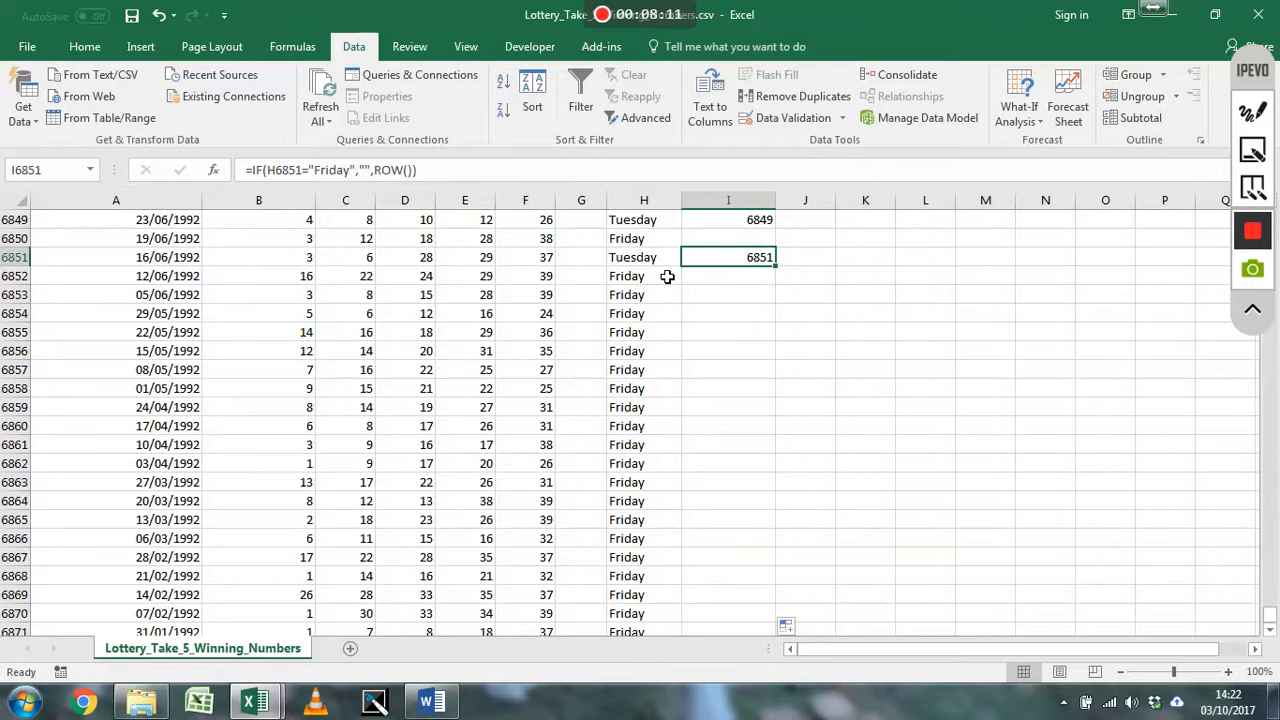
key("ctrl+Up")
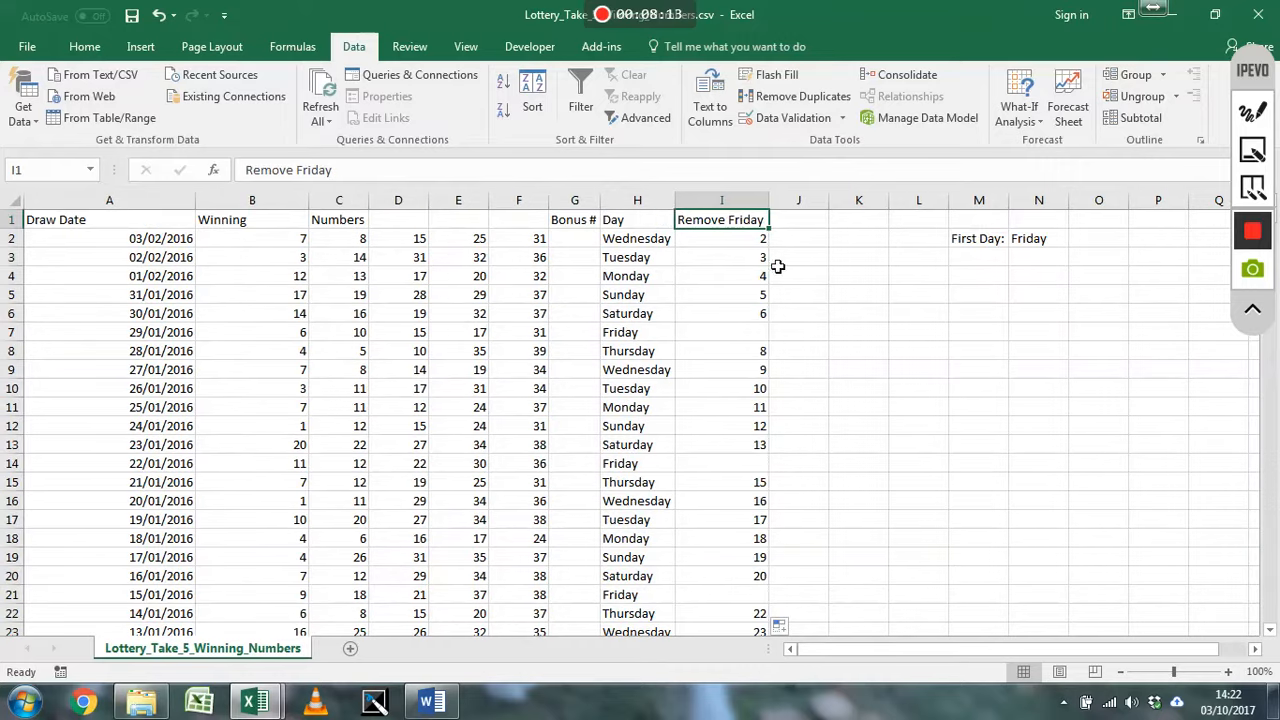
Enter the label "Second Regular Draw Day" in cell M3 and fit column M's width to it.
left_click(958, 262)
type("Sec")
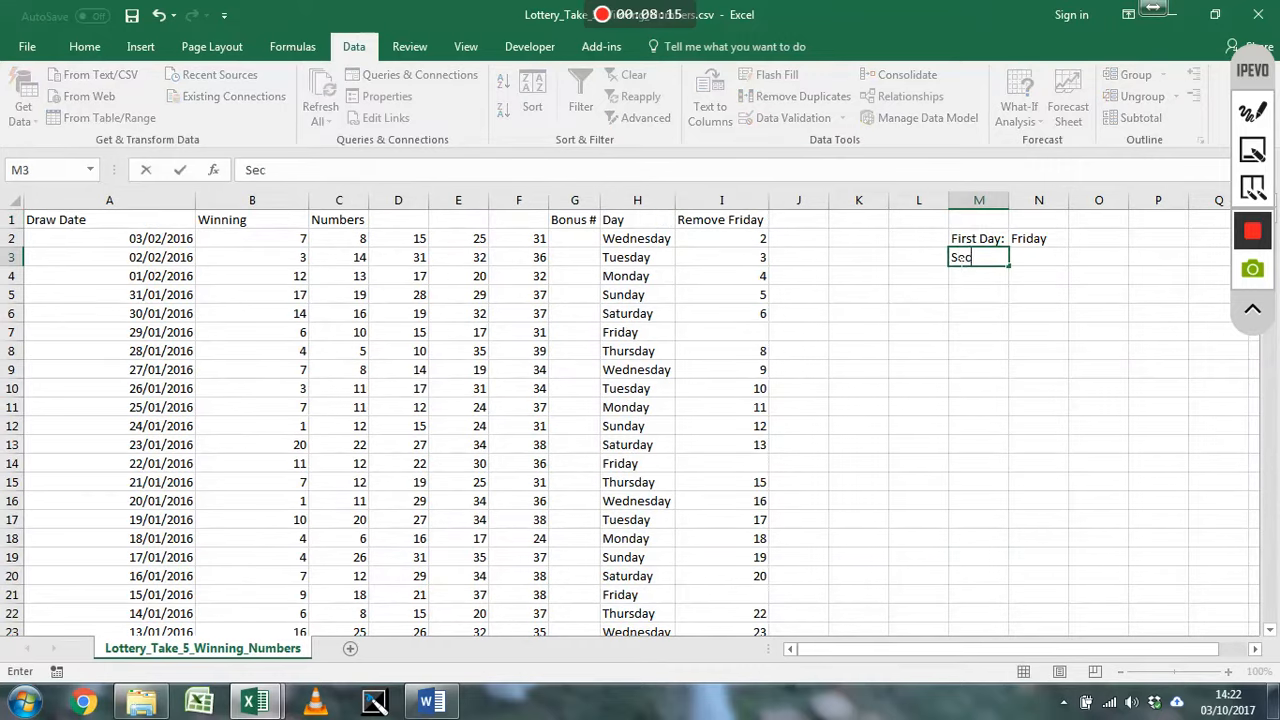
type("ond Regular D")
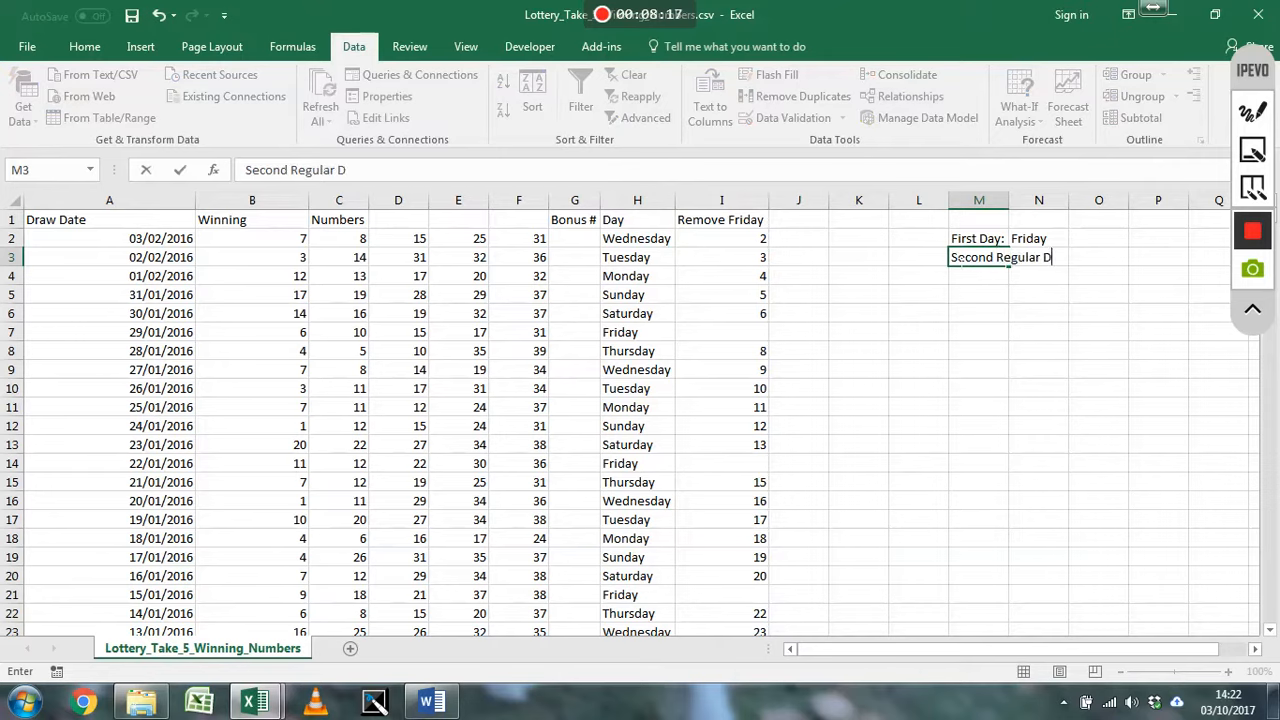
type("raw Day")
key("Return")
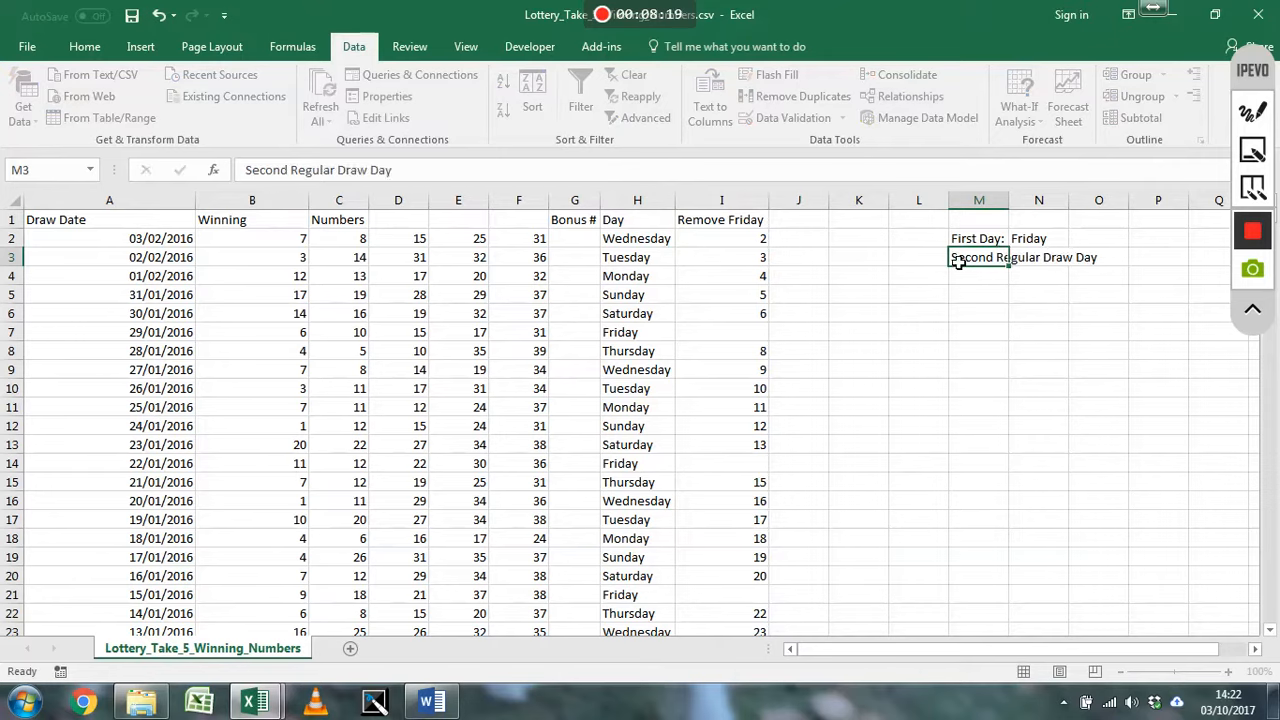
left_click(968, 264)
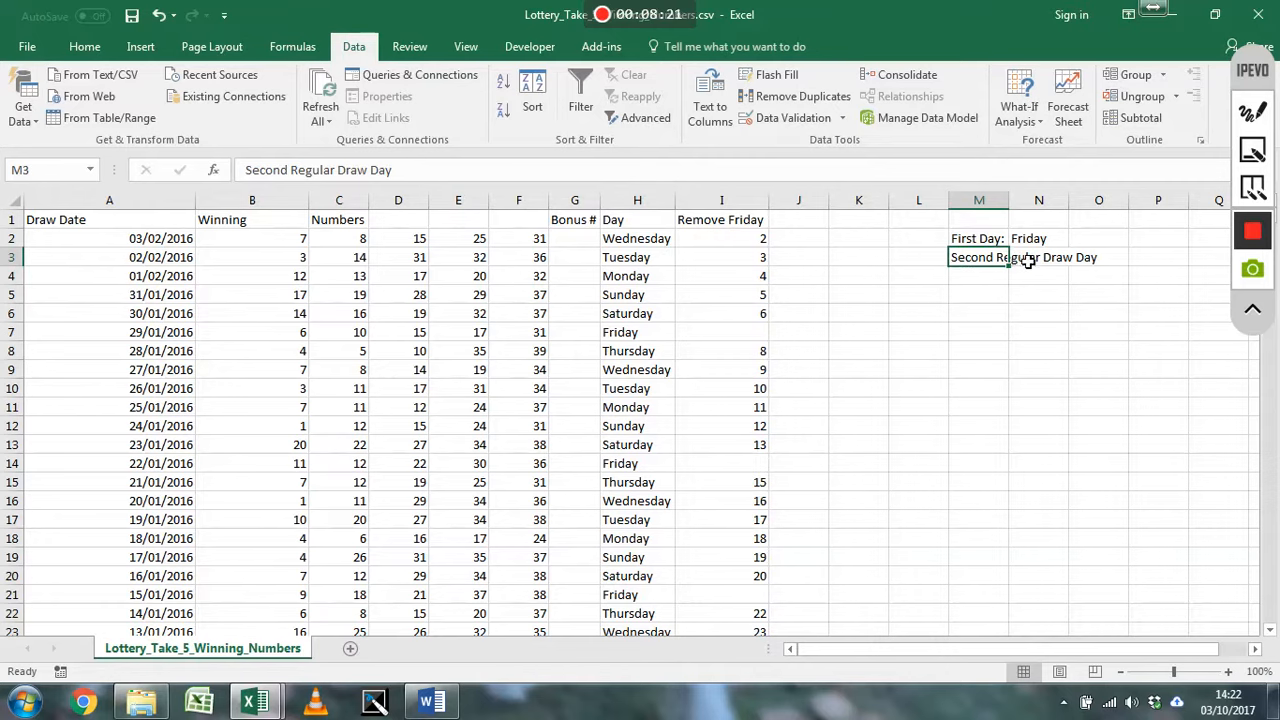
double_click(1009, 201)
Enter =INDIRECT("H"&MAX(I:I)) in cell N3 to return the earliest non-Friday draw day, and reopen the formula for review.
left_click(1128, 260)
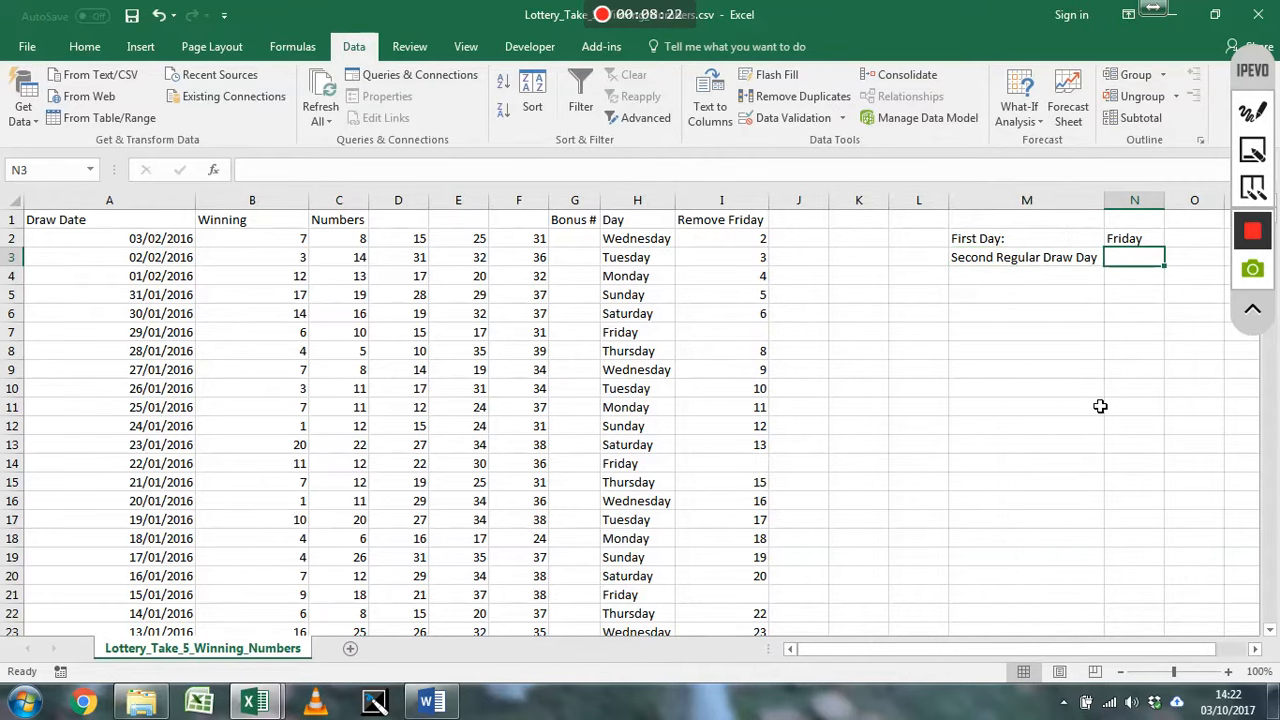
type("=")
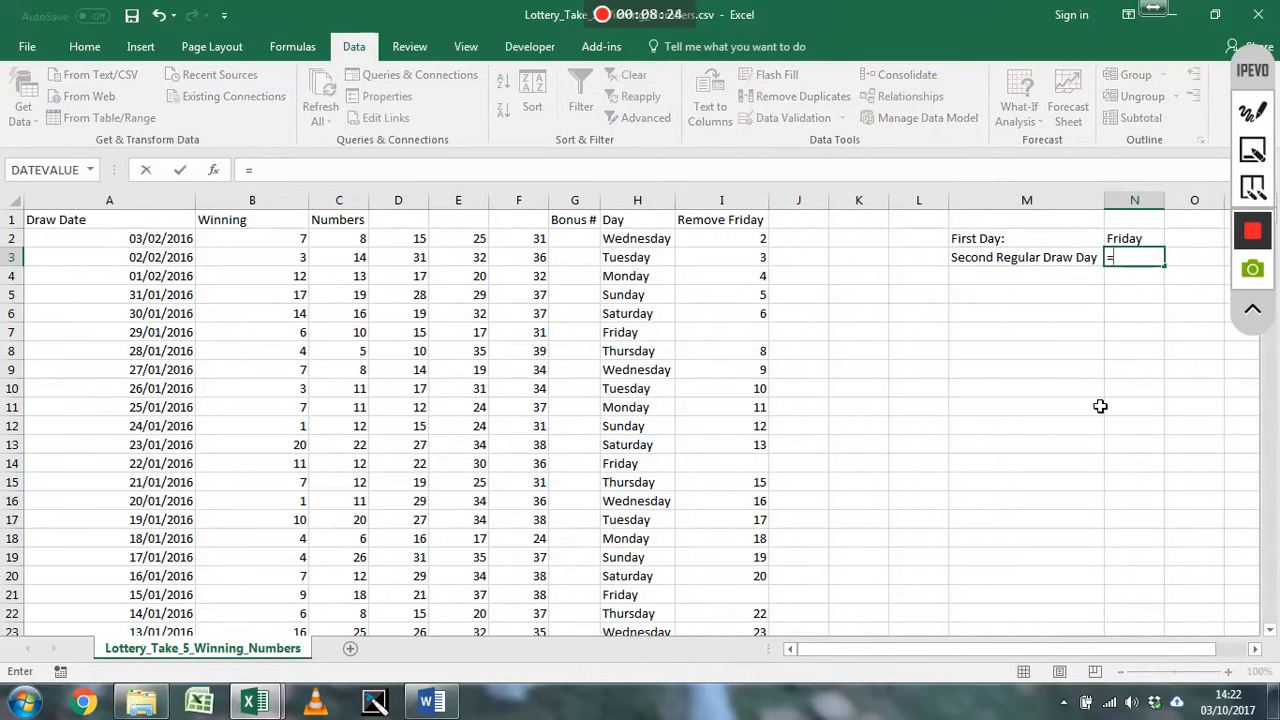
type("indirec")
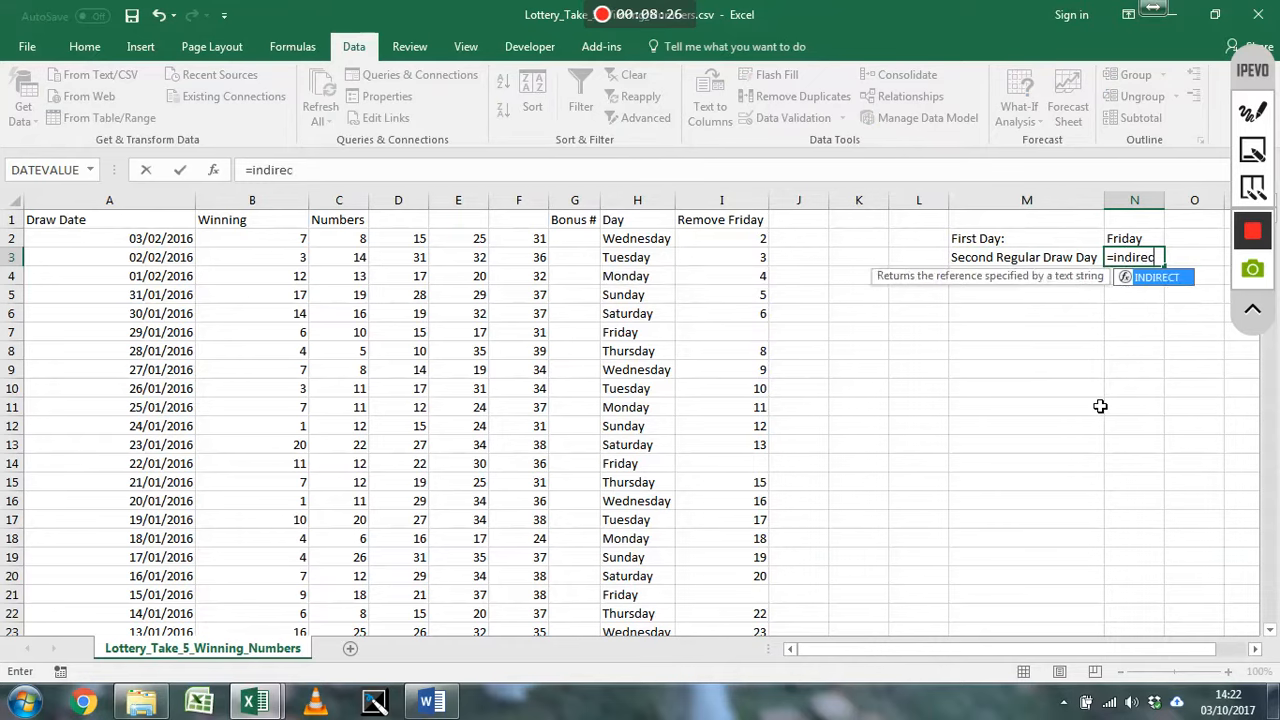
type("t(\"H\"")
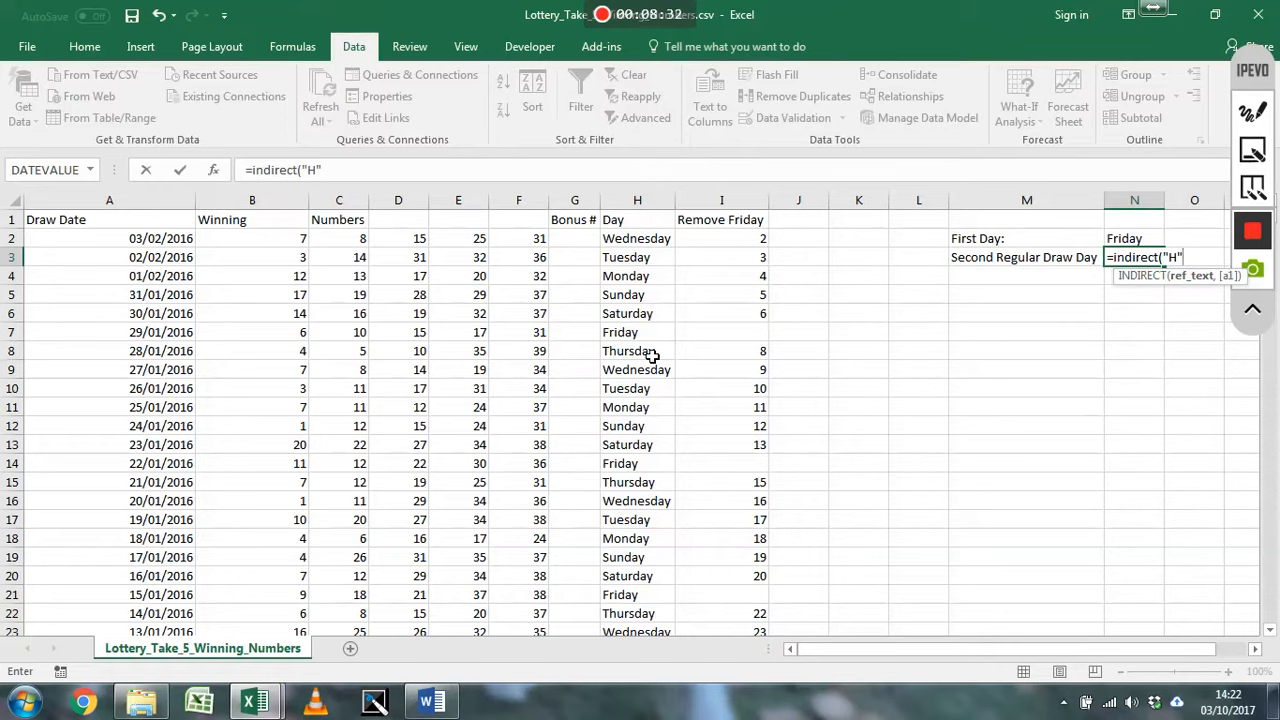
type(",")
key("BackSpace")
type("&max(")
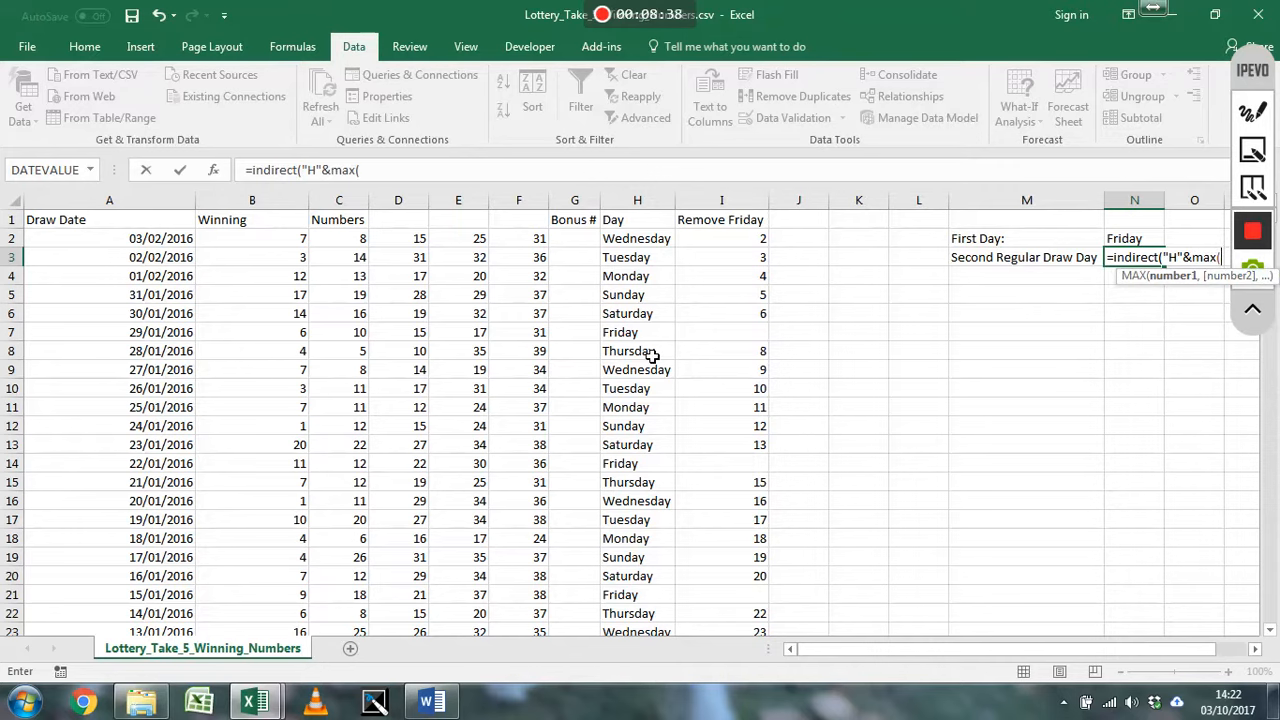
type("I:I")
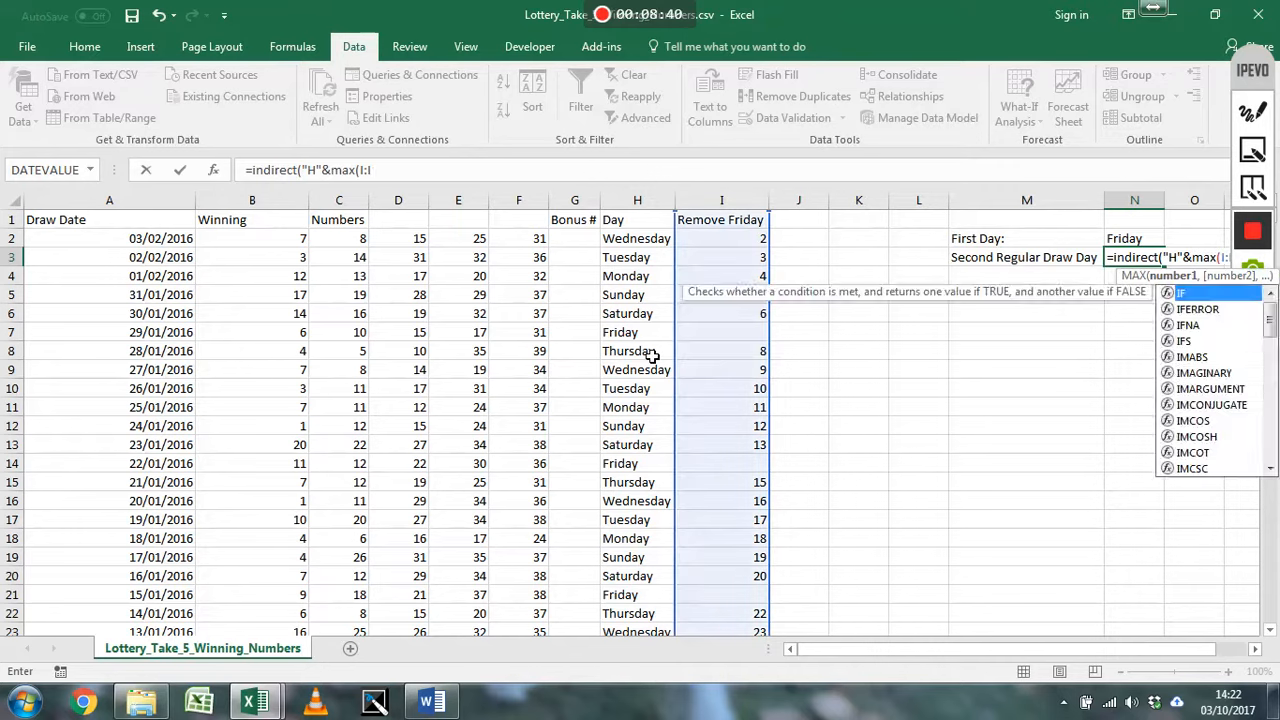
type("))")
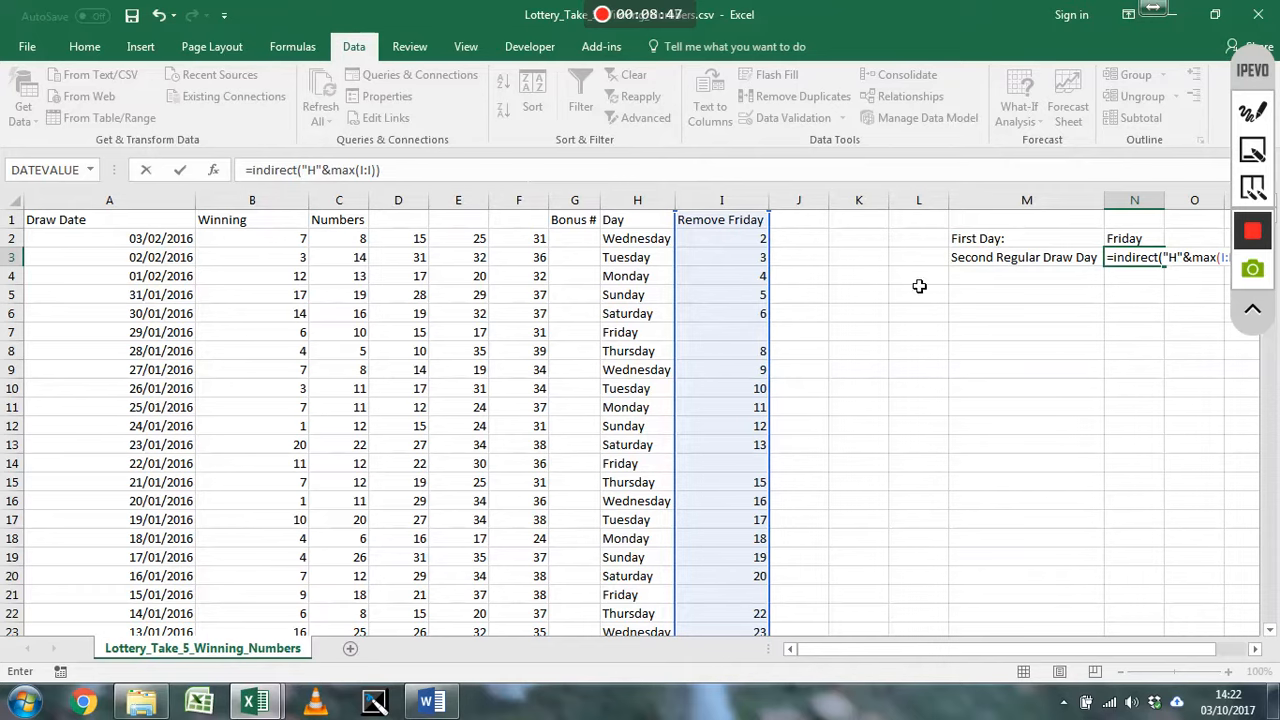
key("Return")
key("Up")
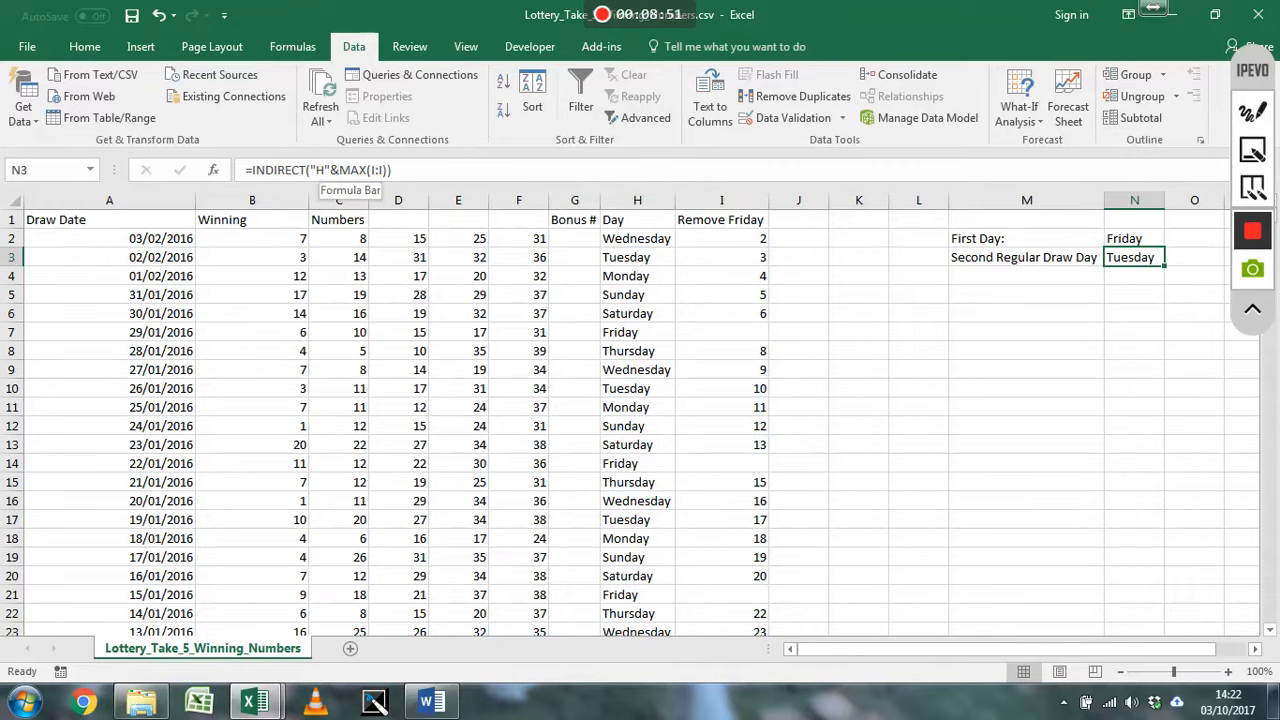
left_click(316, 170)
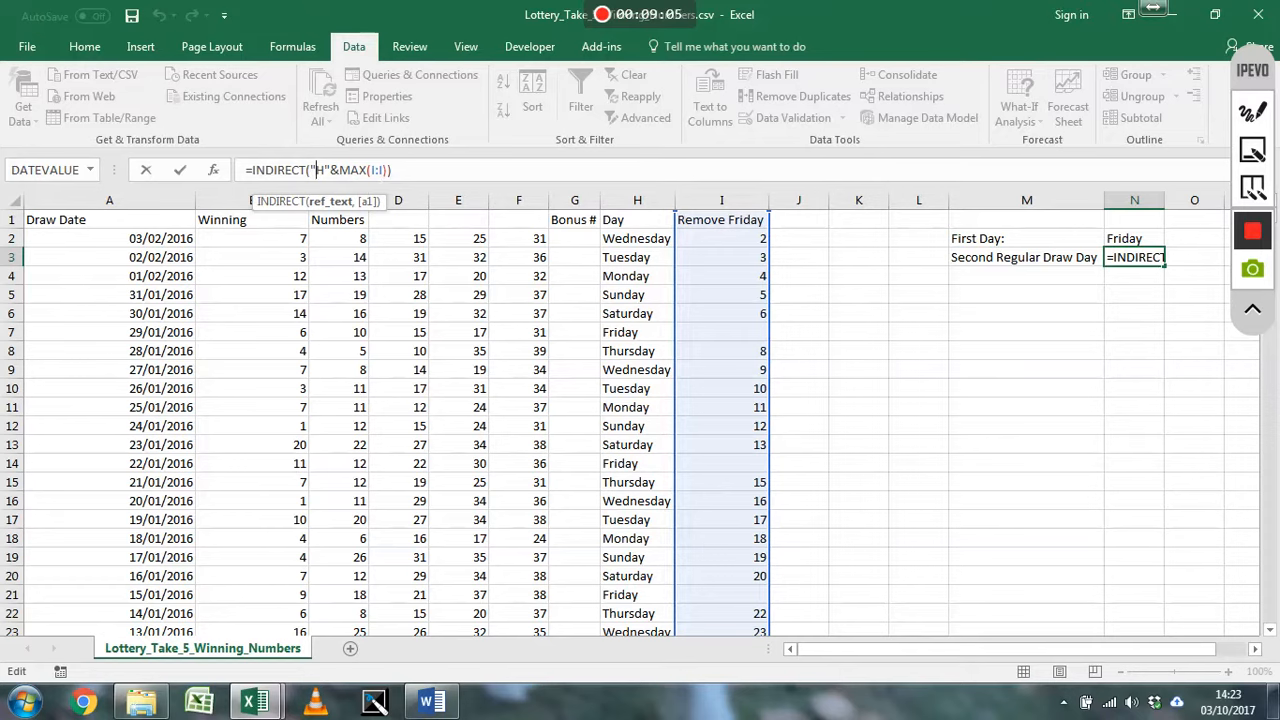
Enter the label "Max Number" in cell M4 and =MAX(B:F) in N4, and reopen the formula for review.
key("Return")
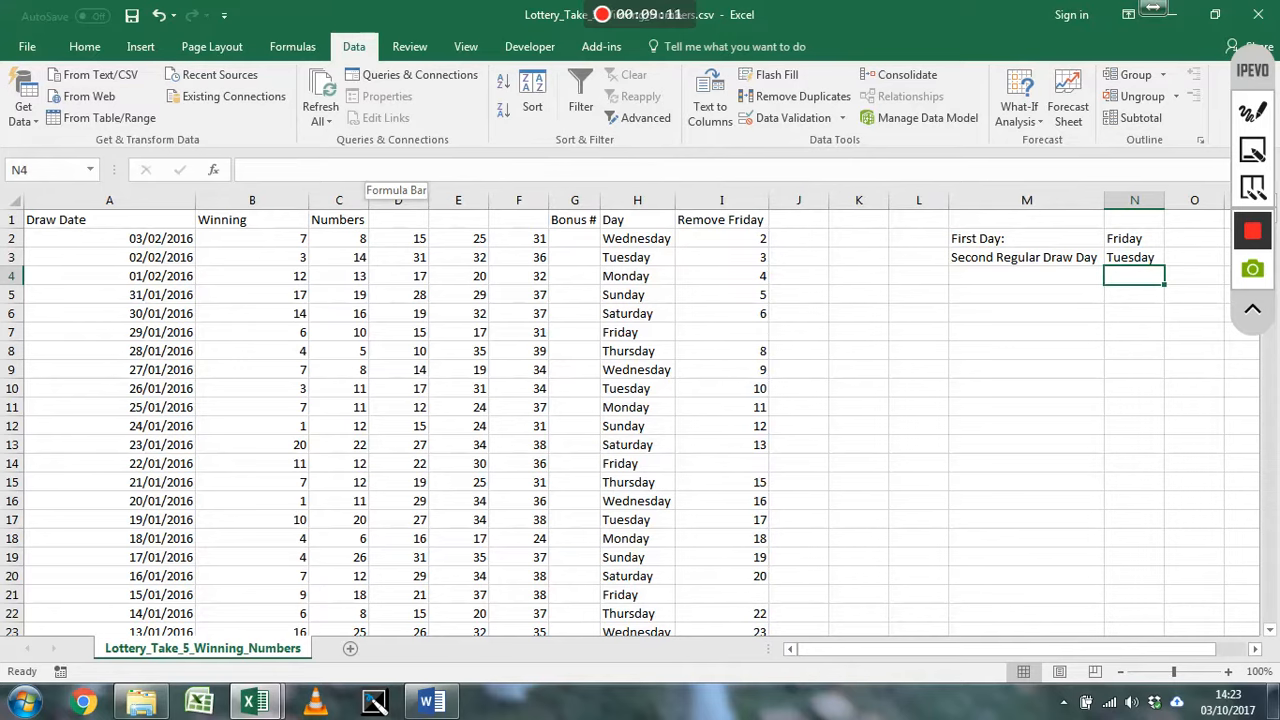
key("Left")
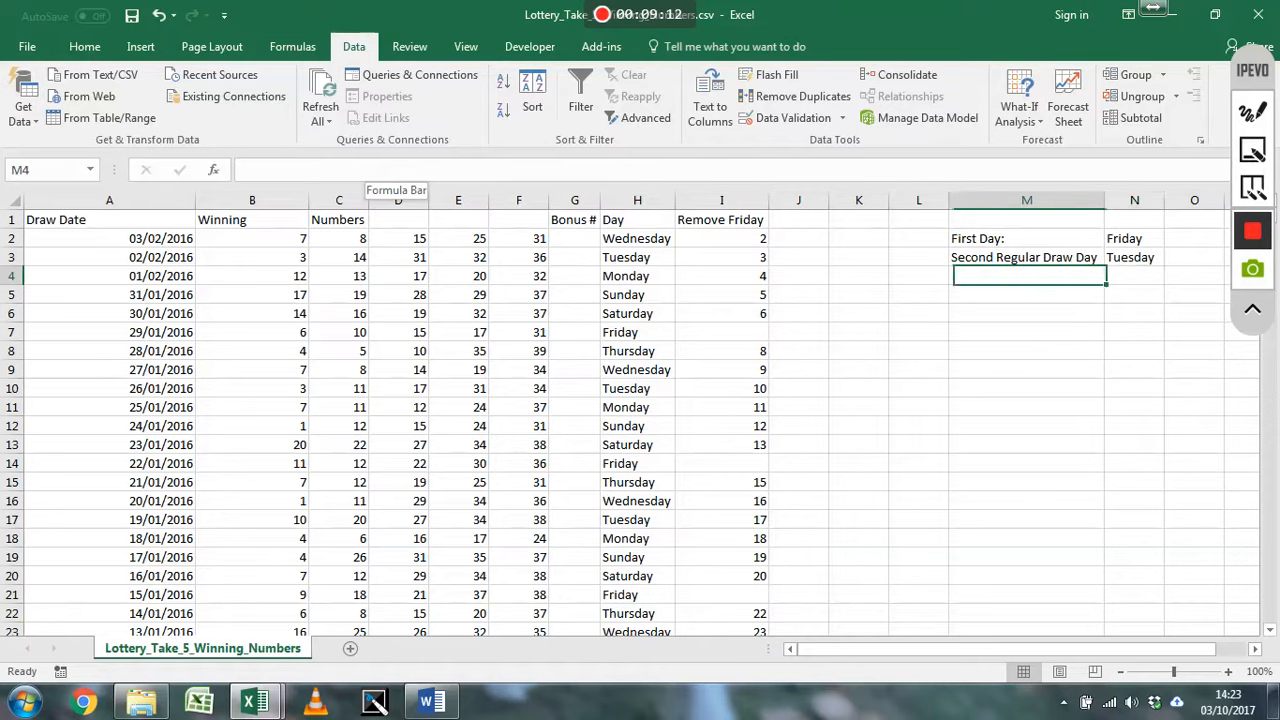
type("M")
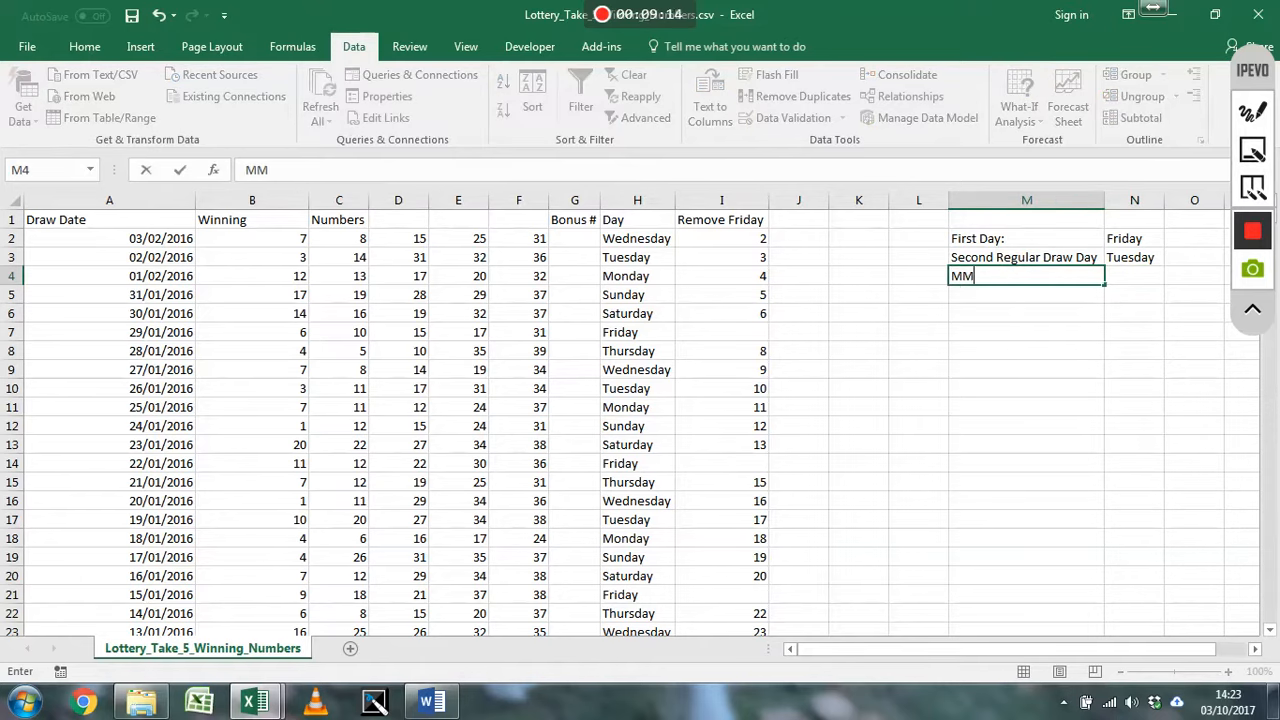
type("ax Number")
key("Tab")
type("=max(")
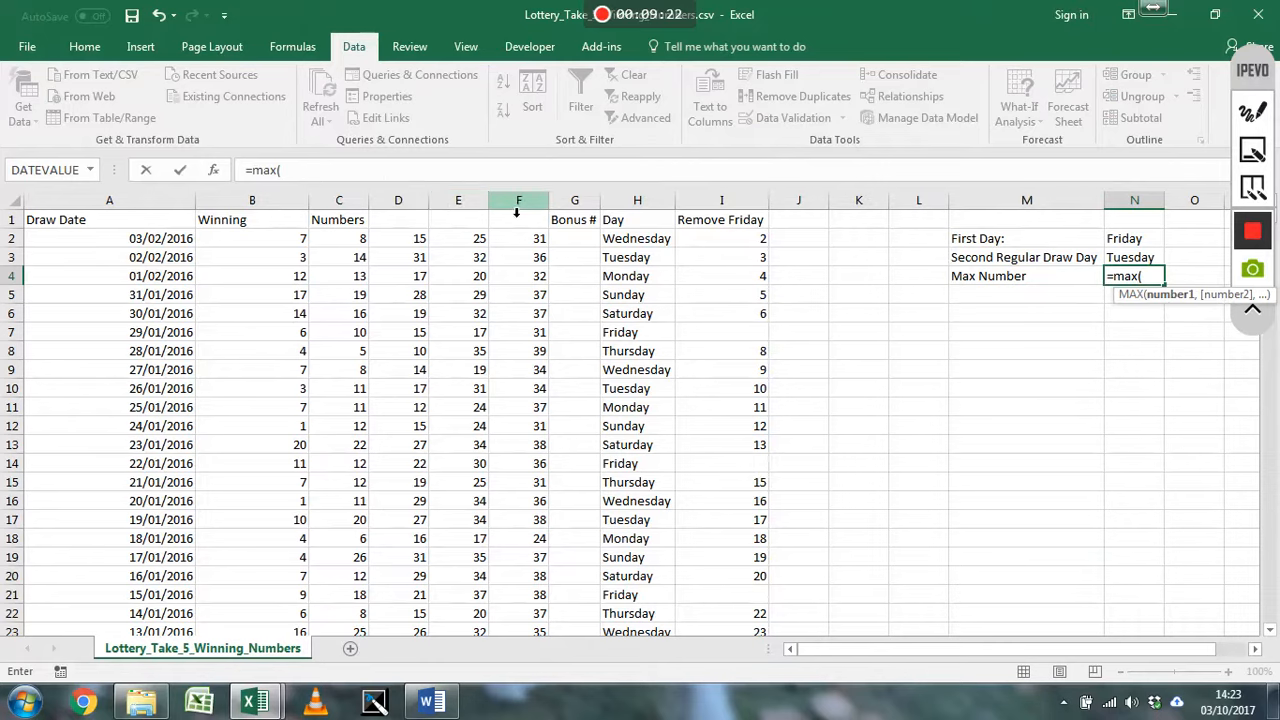
type("B:F)")
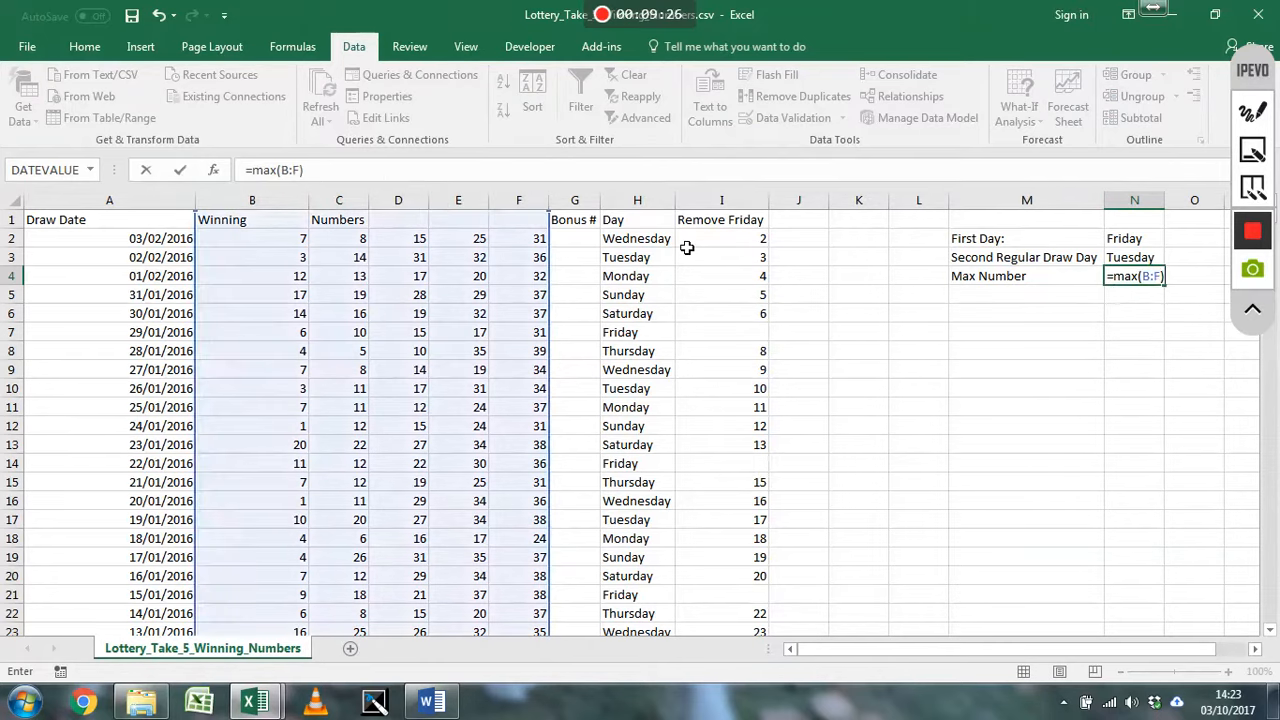
key("Return")
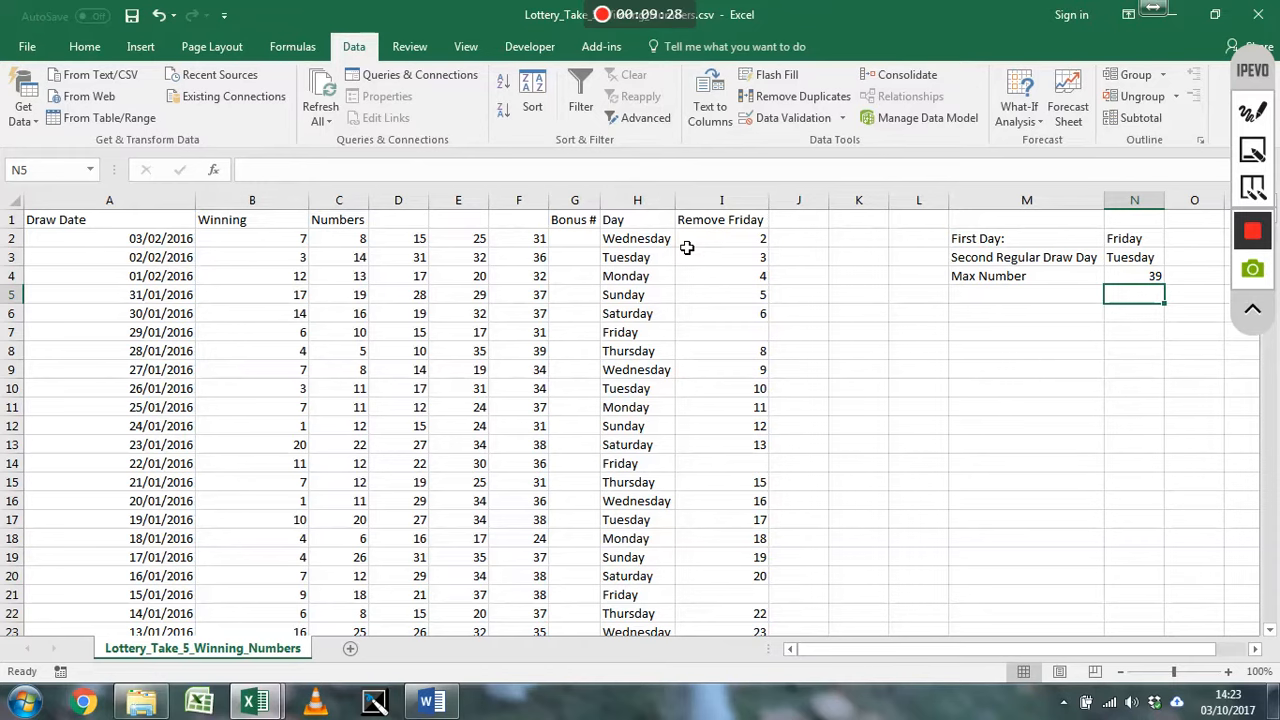
key("Up")
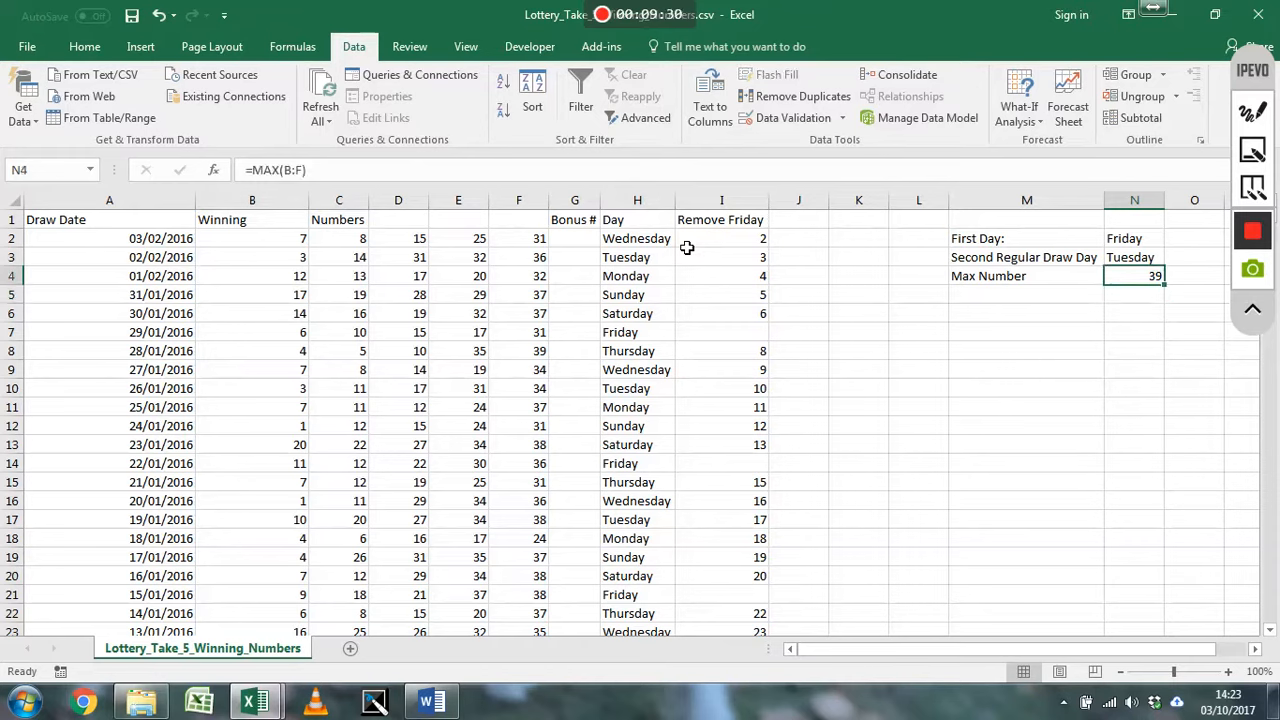
key("F2")
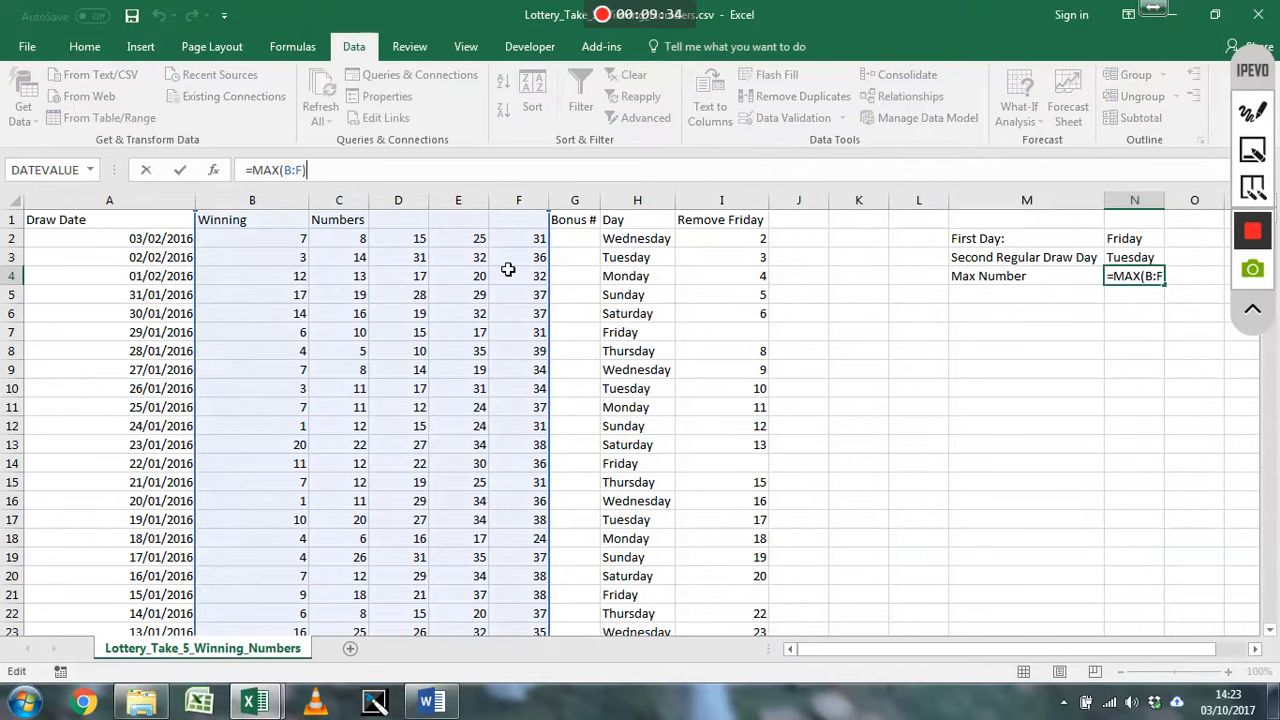
Enter the label "Max in First Draw" in cell M5.
left_click(1003, 300)
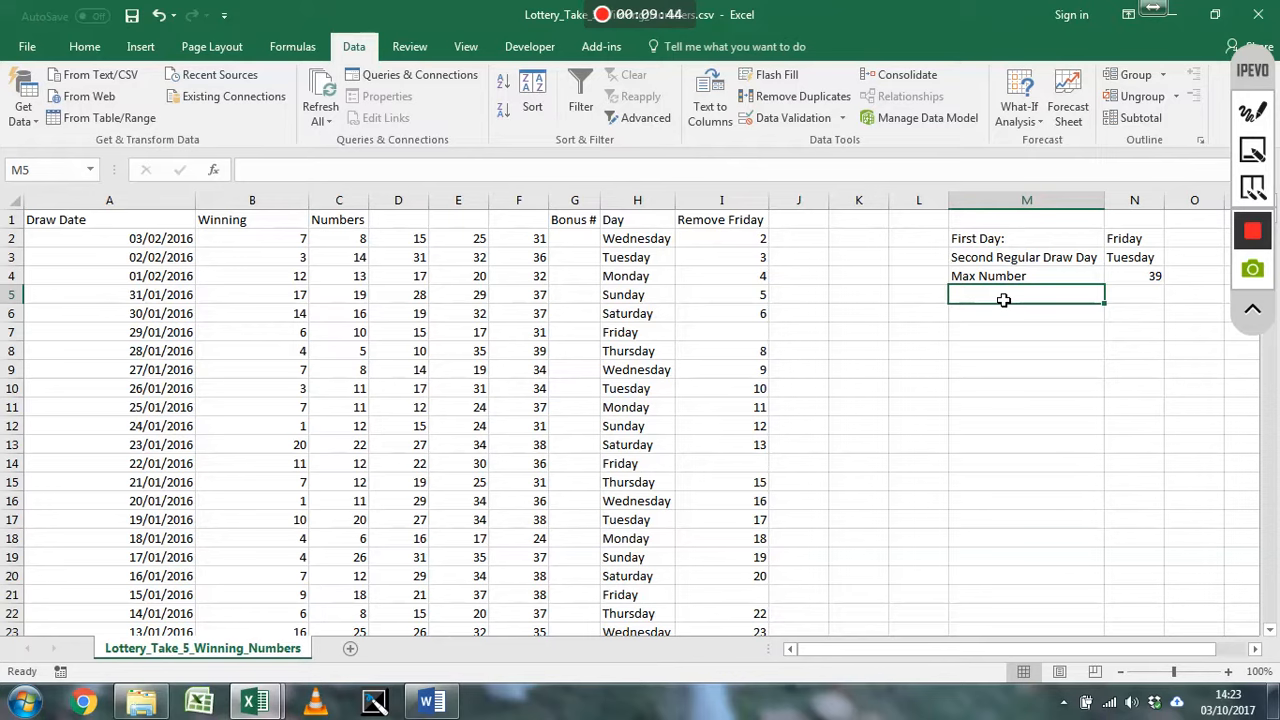
type("Mx")
key("BackSpace")
key("BackSpace")
type("ax")
key("BackSpace")
type("in First Draw")
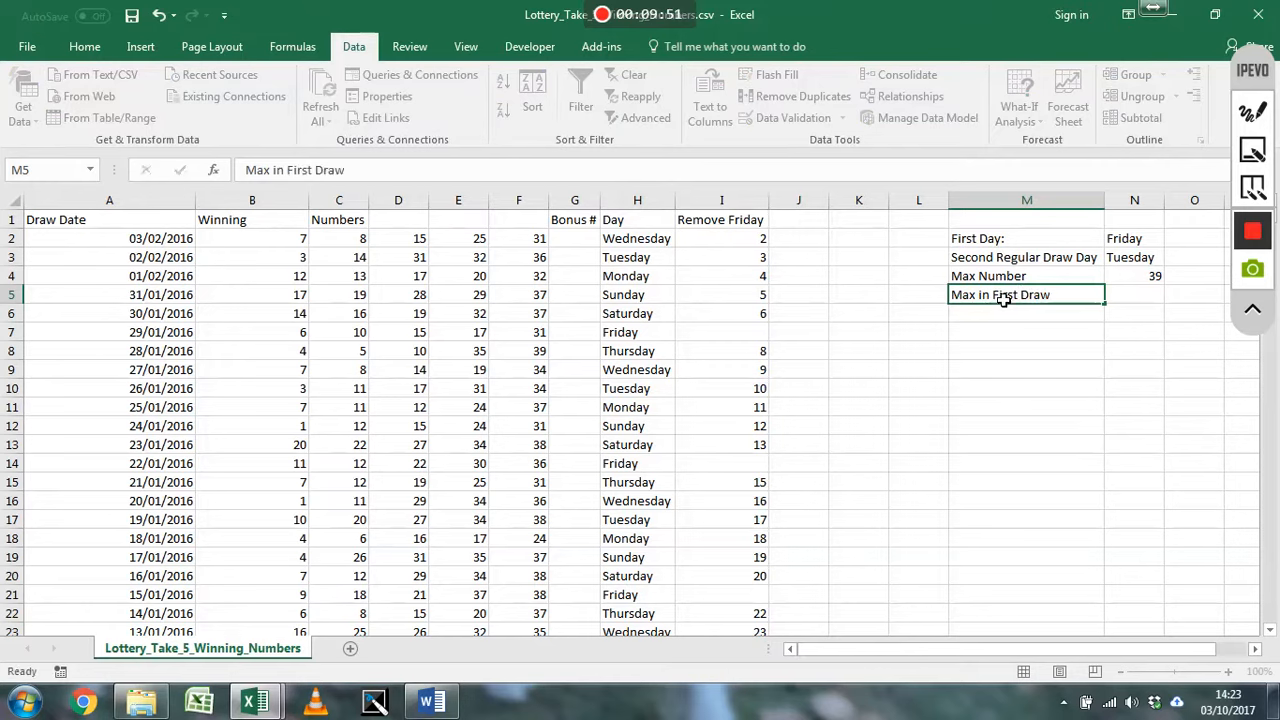
key("Tab")
Copy the First Day formula =INDIRECT("H"&COUNTA(H:H)) from N2 into cell N5.
type("=")
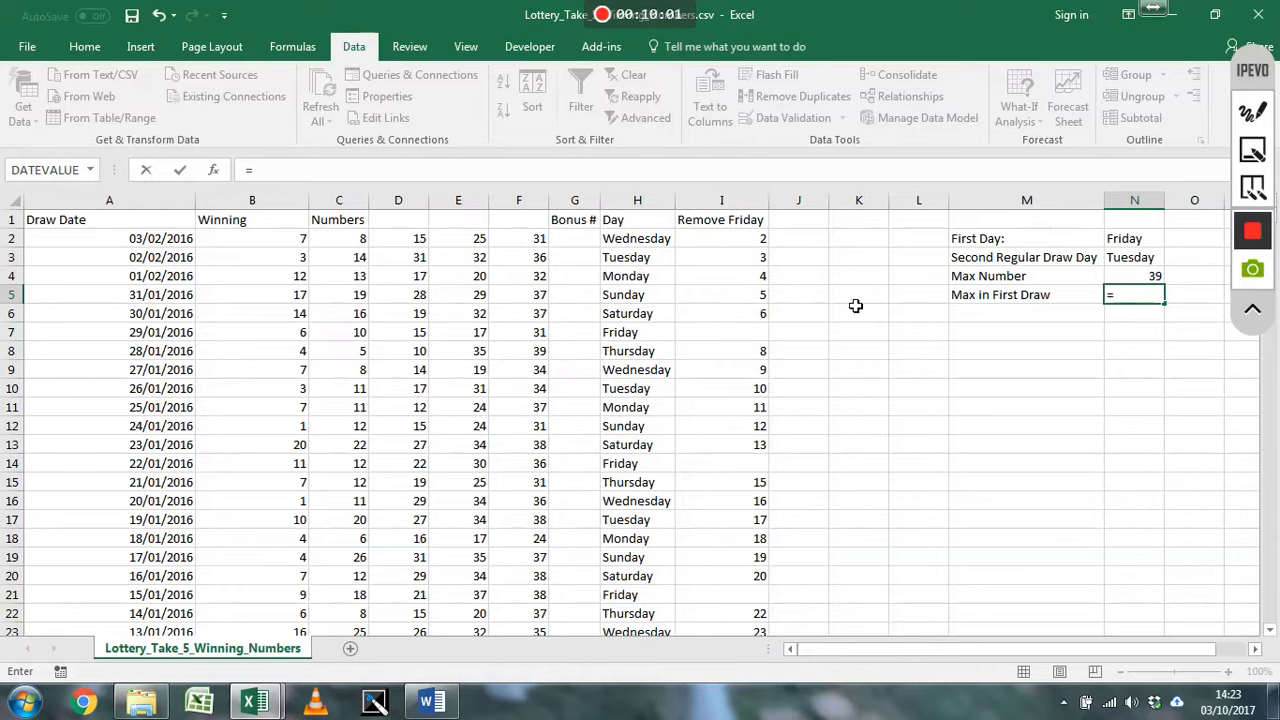
key("Escape")
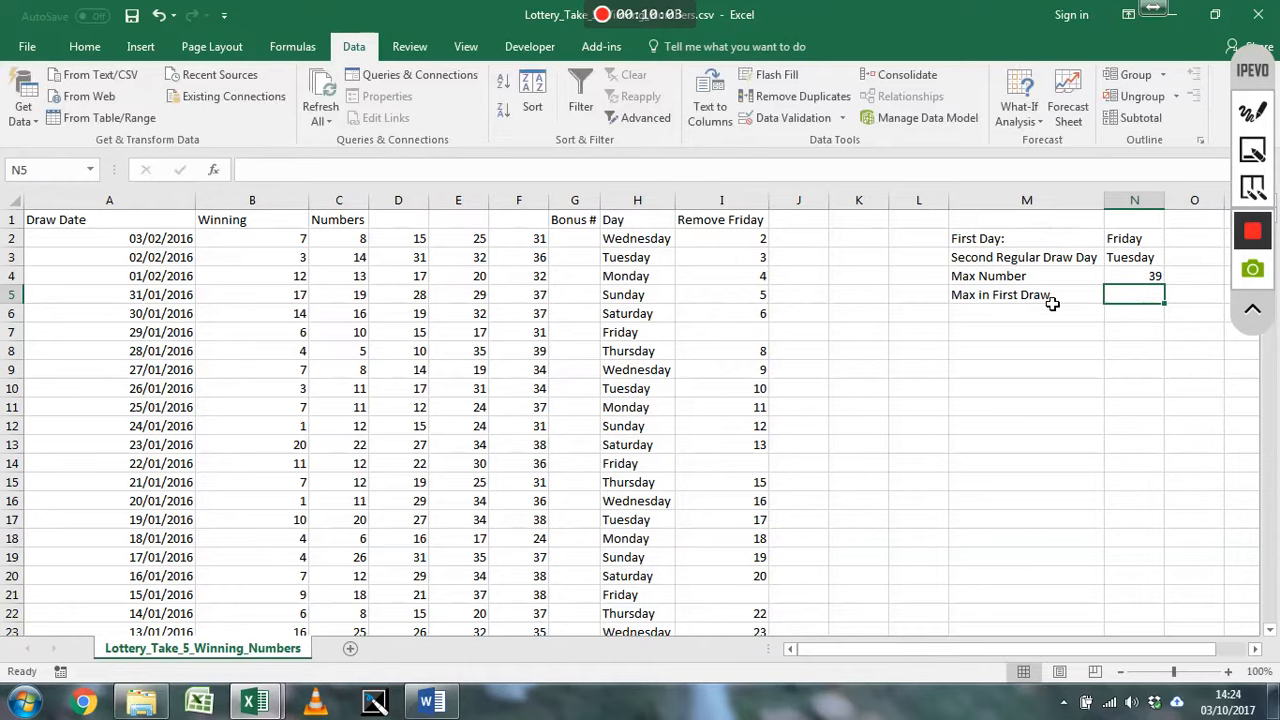
key("Up")
key("Up")
key("Up")
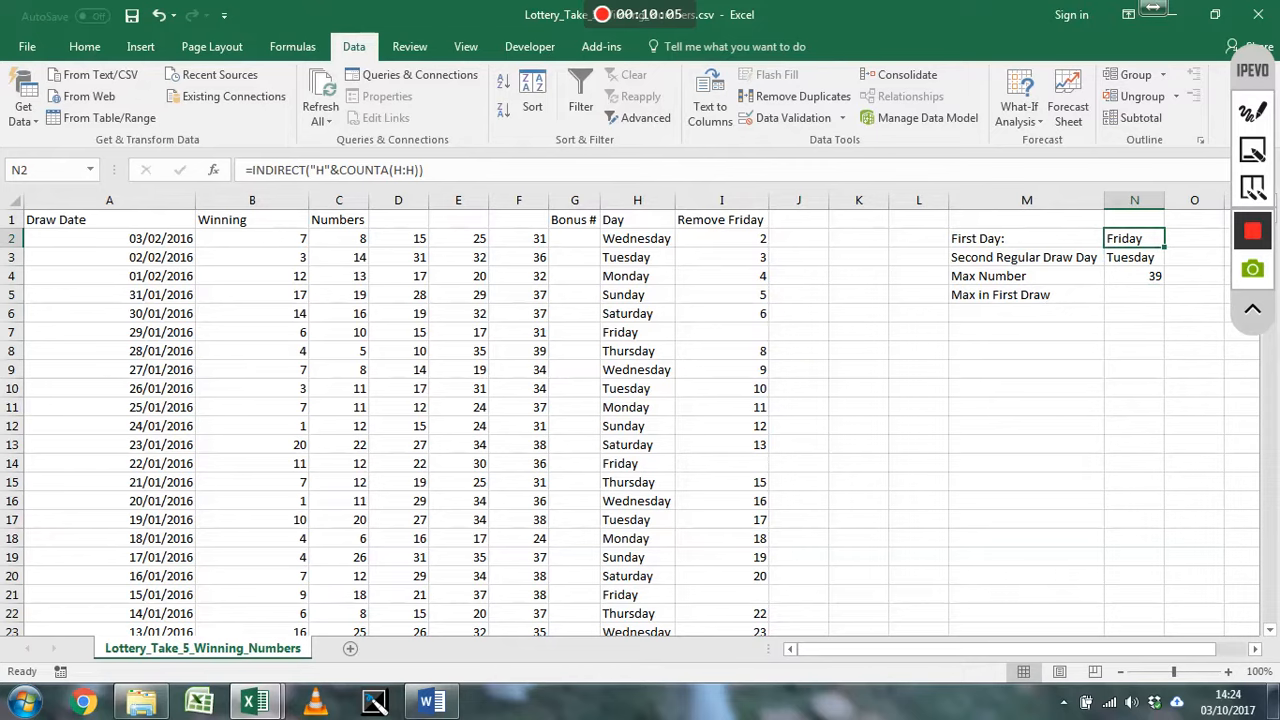
left_click_drag(426, 170, 245, 170)
key("ctrl+c")
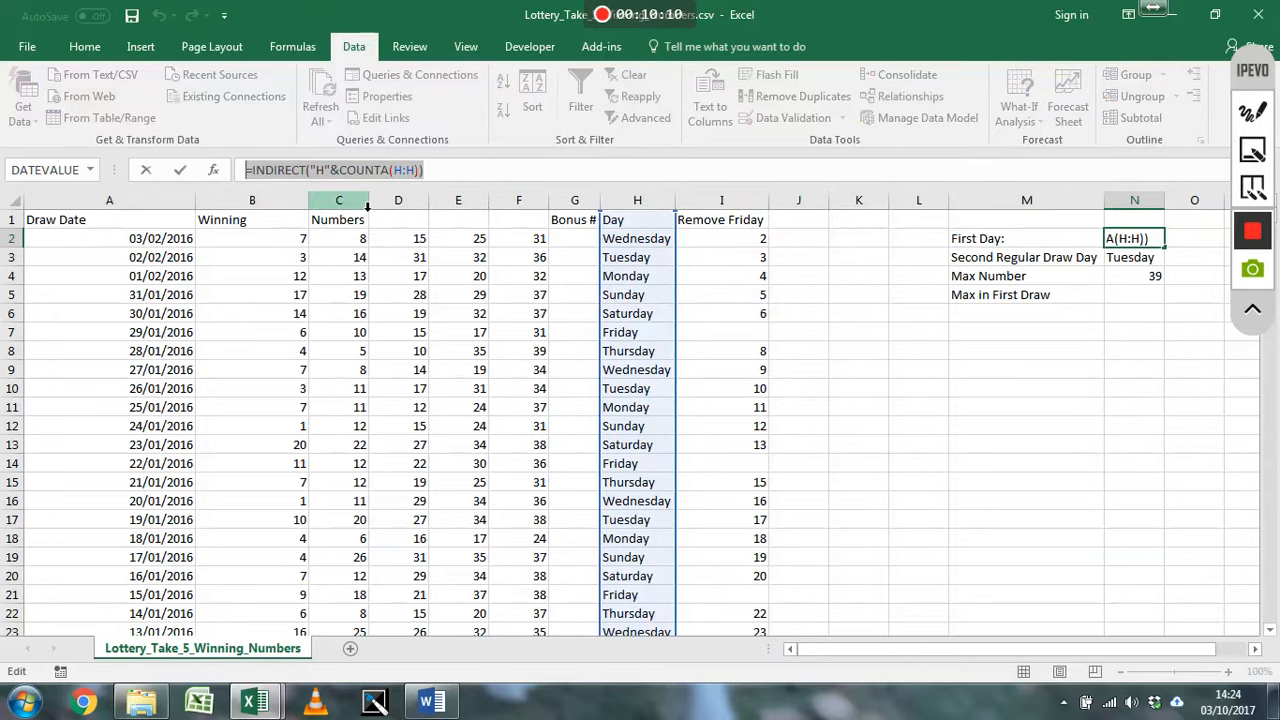
key("ctrl+Return")
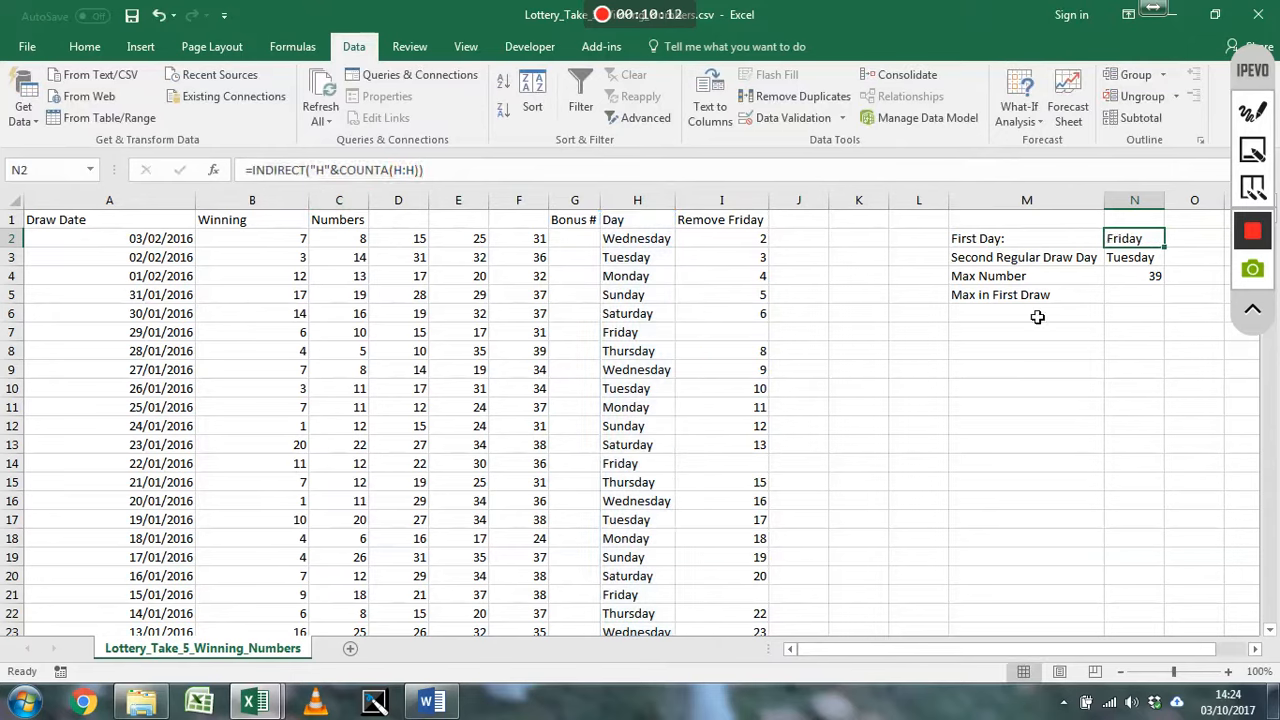
left_click(1133, 299)
key("F2")
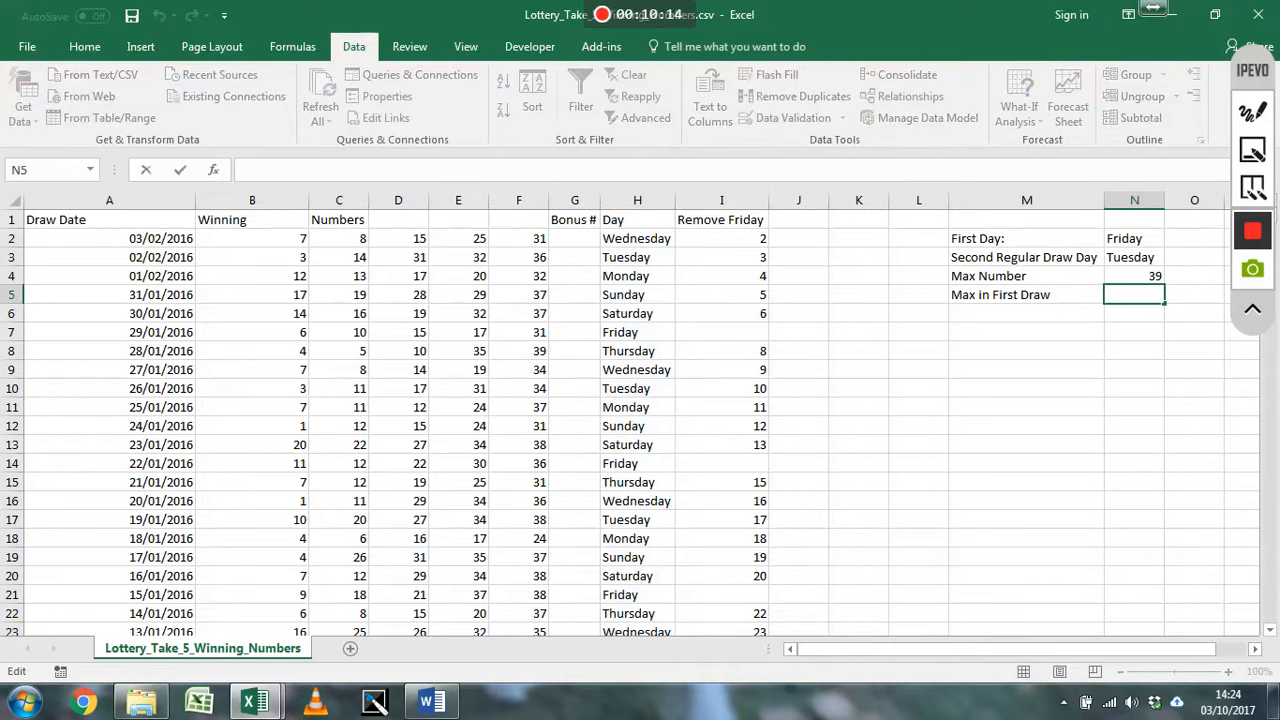
key("ctrl+v")
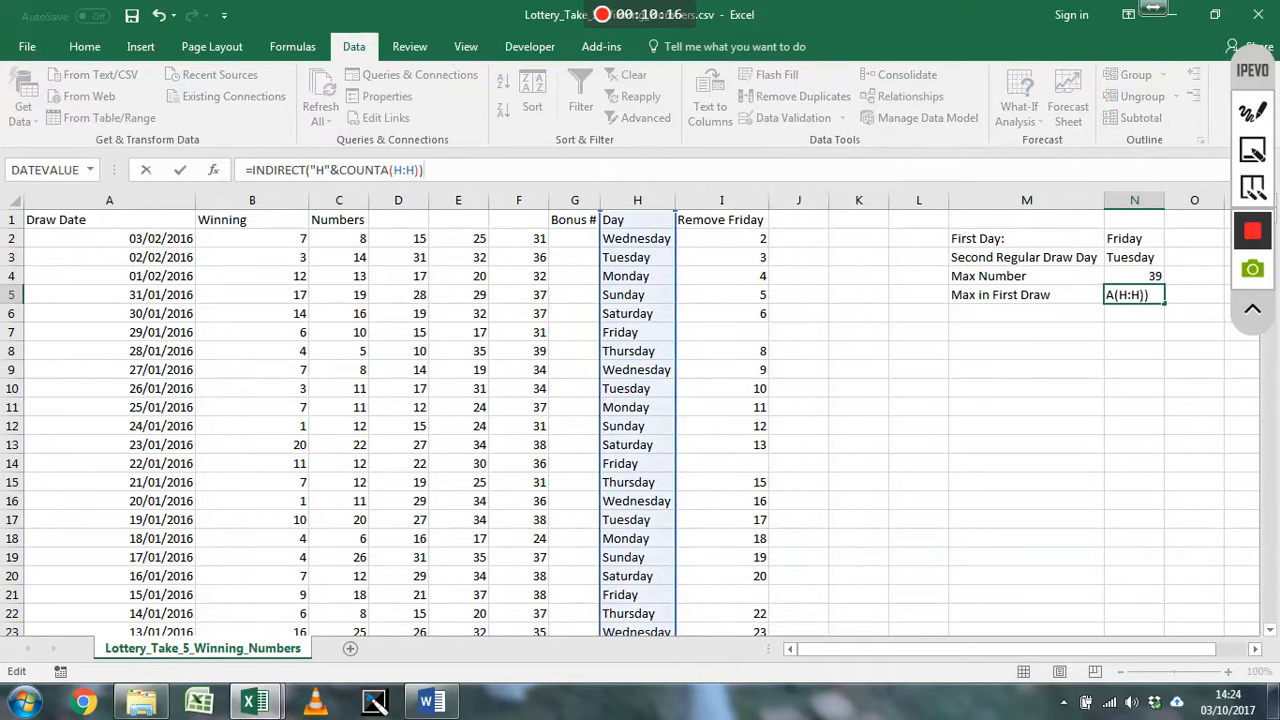
key("Return")
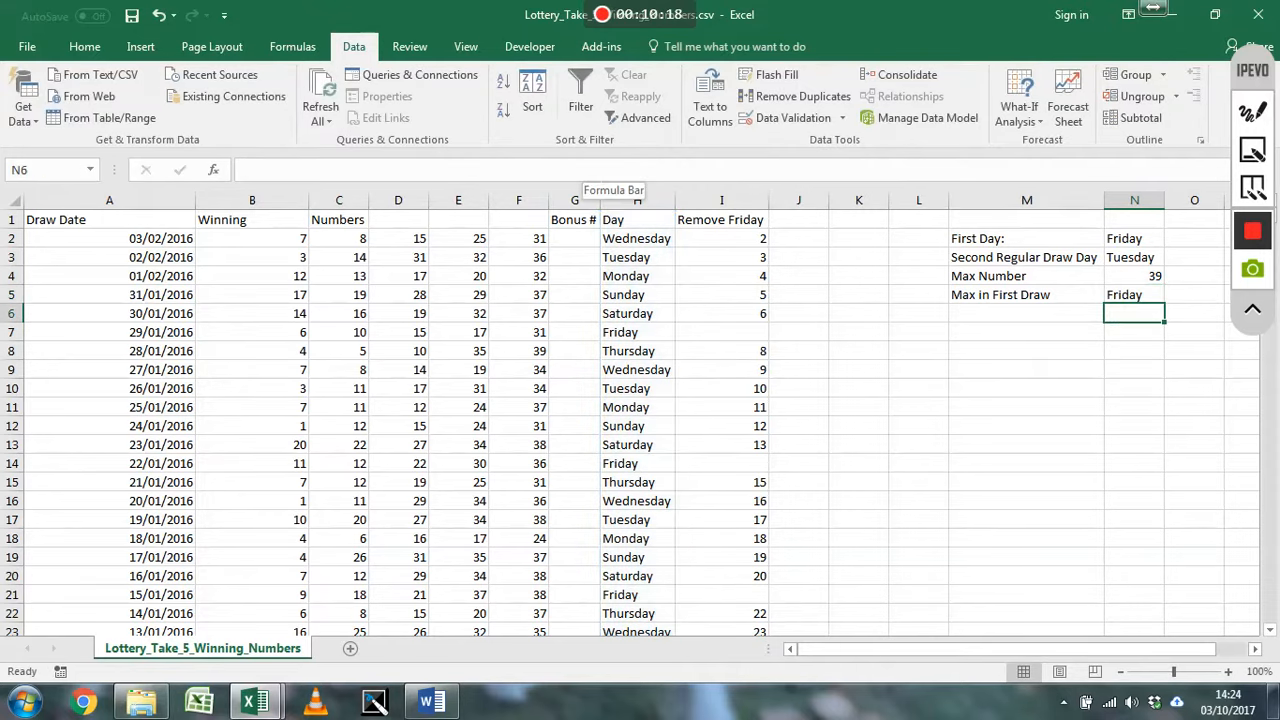
Change the column letter in the N5 formula to F, giving =INDIRECT("F"&COUNTA(H:H)).
double_click(1133, 297)
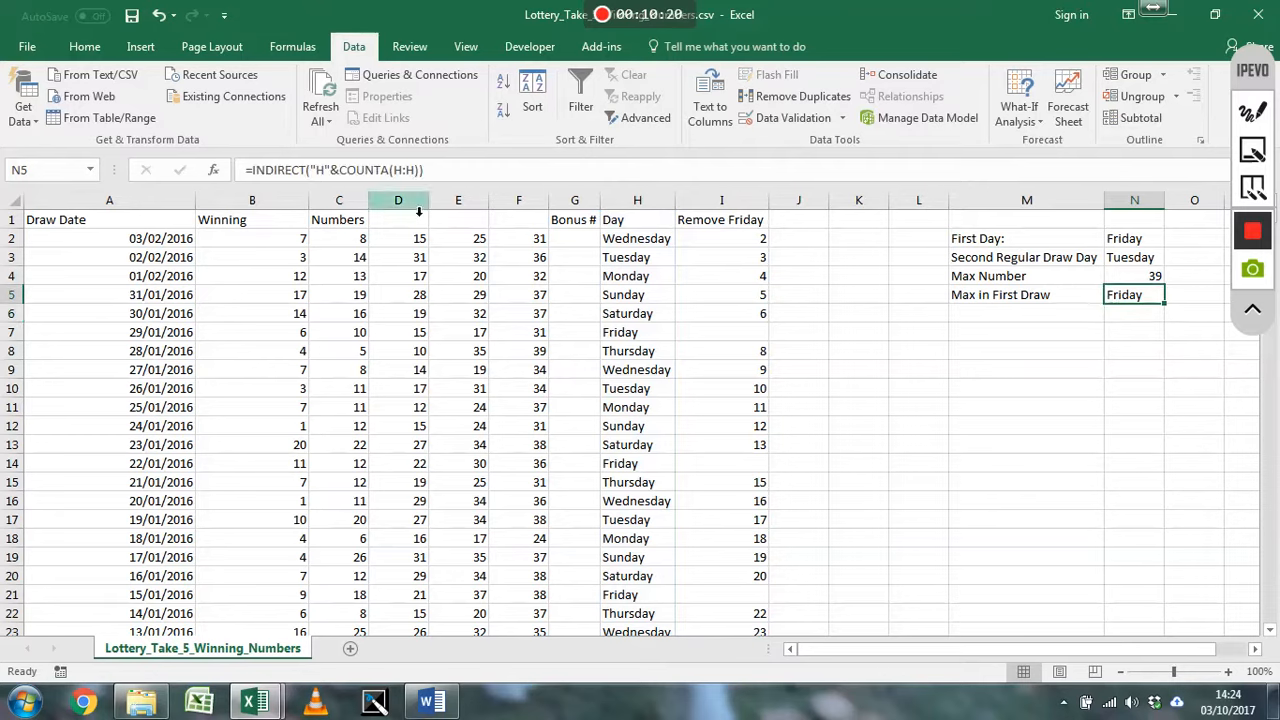
left_click(326, 170)
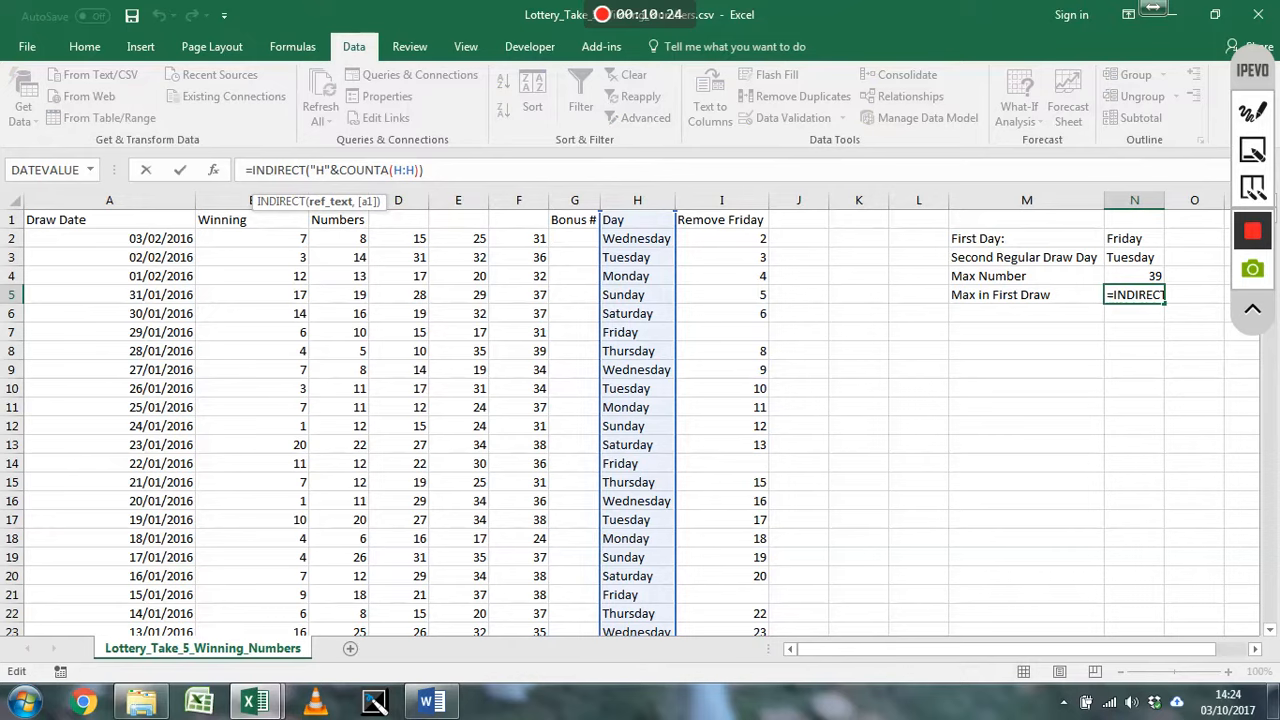
key("BackSpace")
type("F")
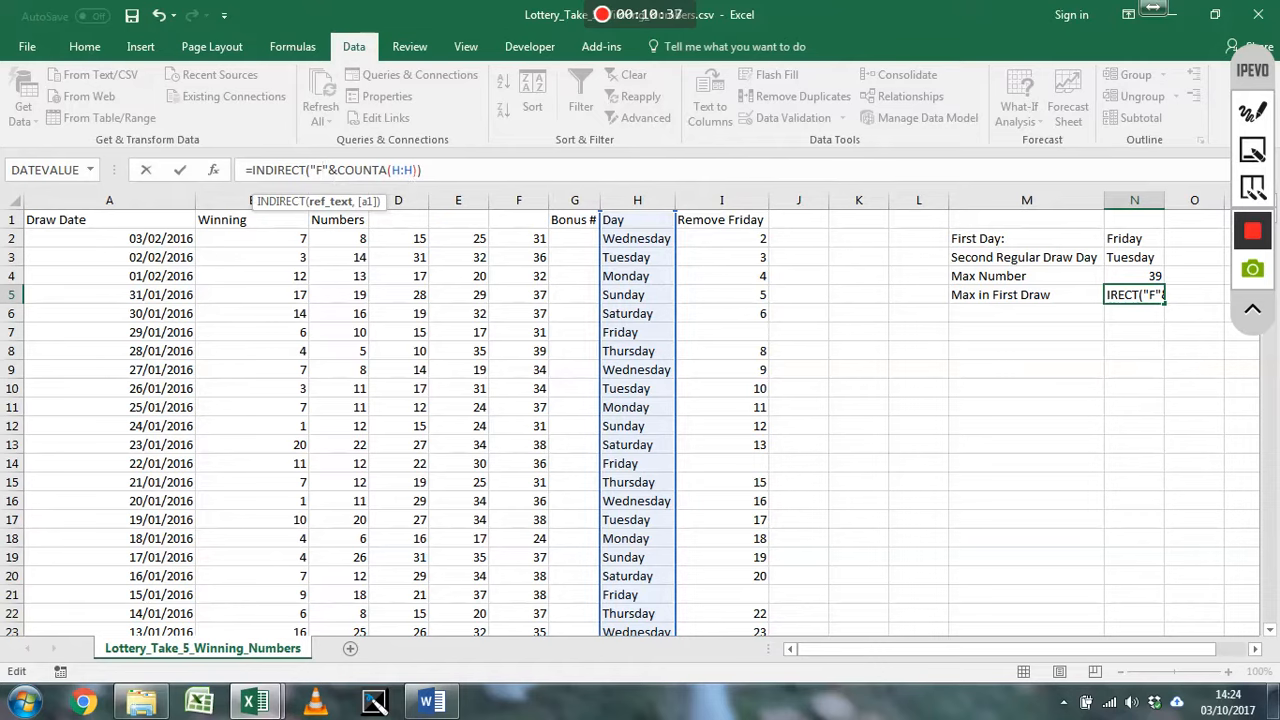
key("Return")
key("Up")
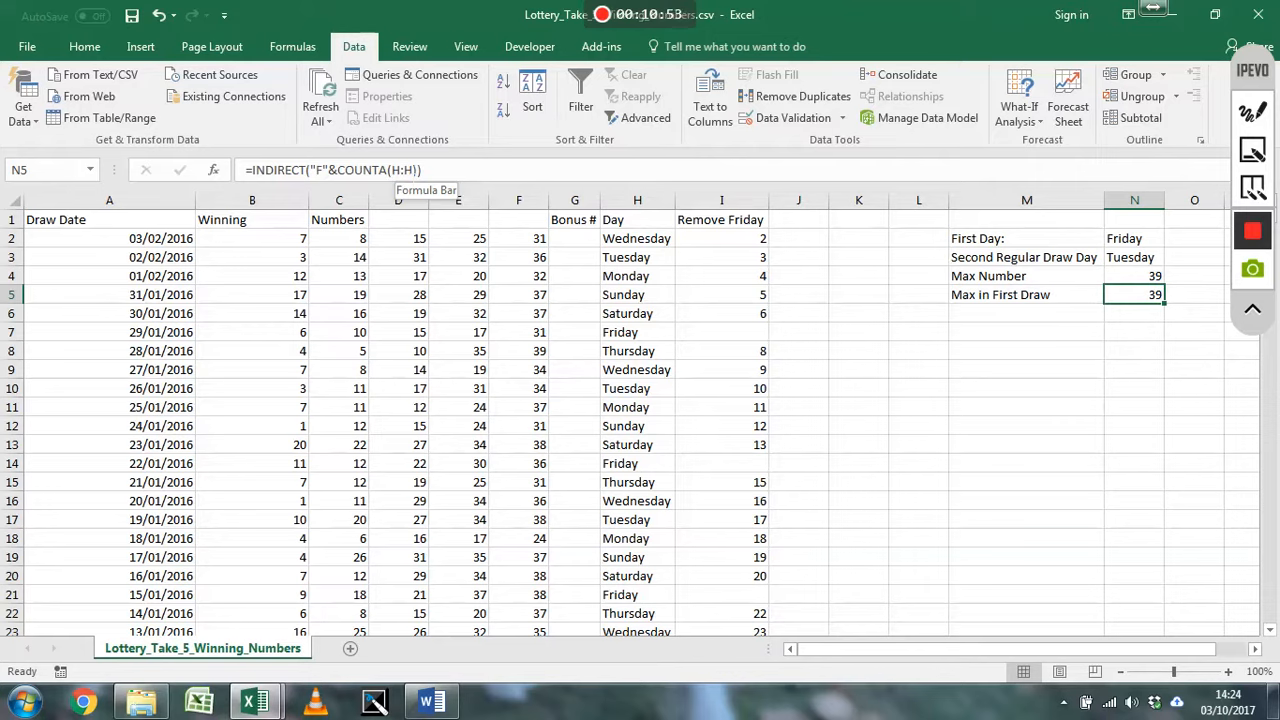
Add a right border to the whole Remove Friday column (column I).
key("Down")
key("Left")
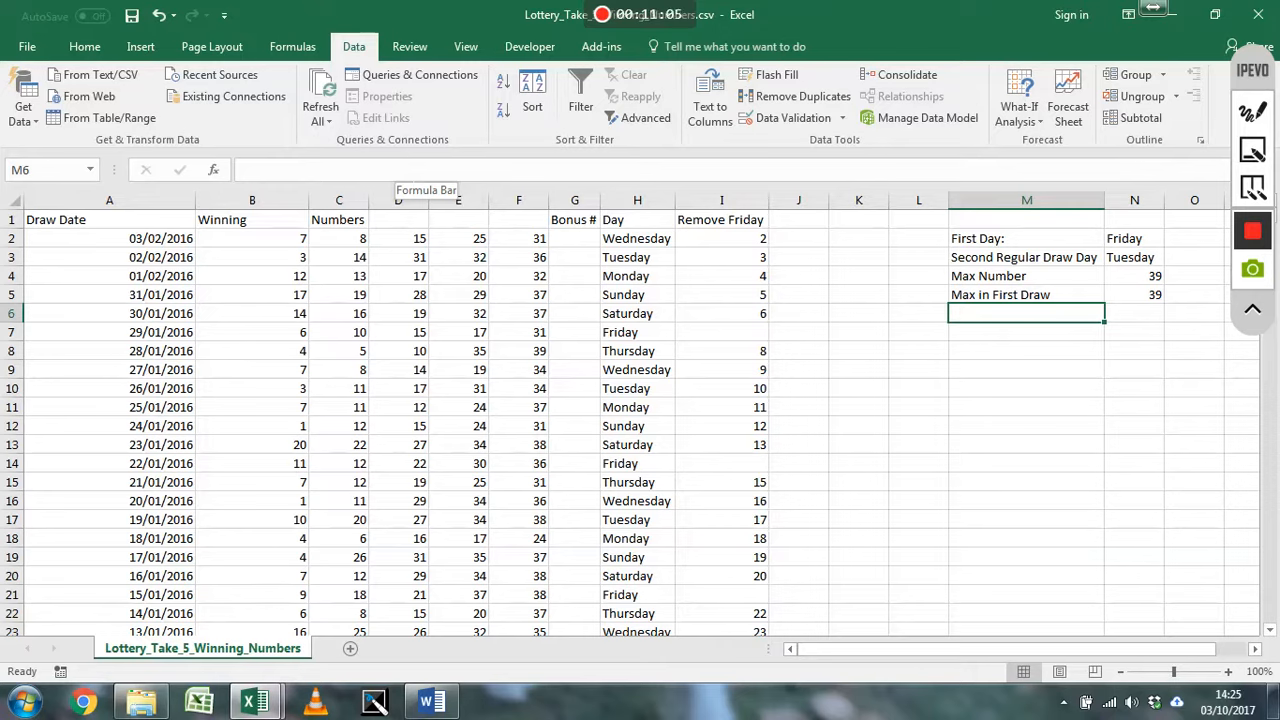
key("Left")
key("Left")
key("Left")
key("Up")
key("Up")
key("Up")
key("Up")
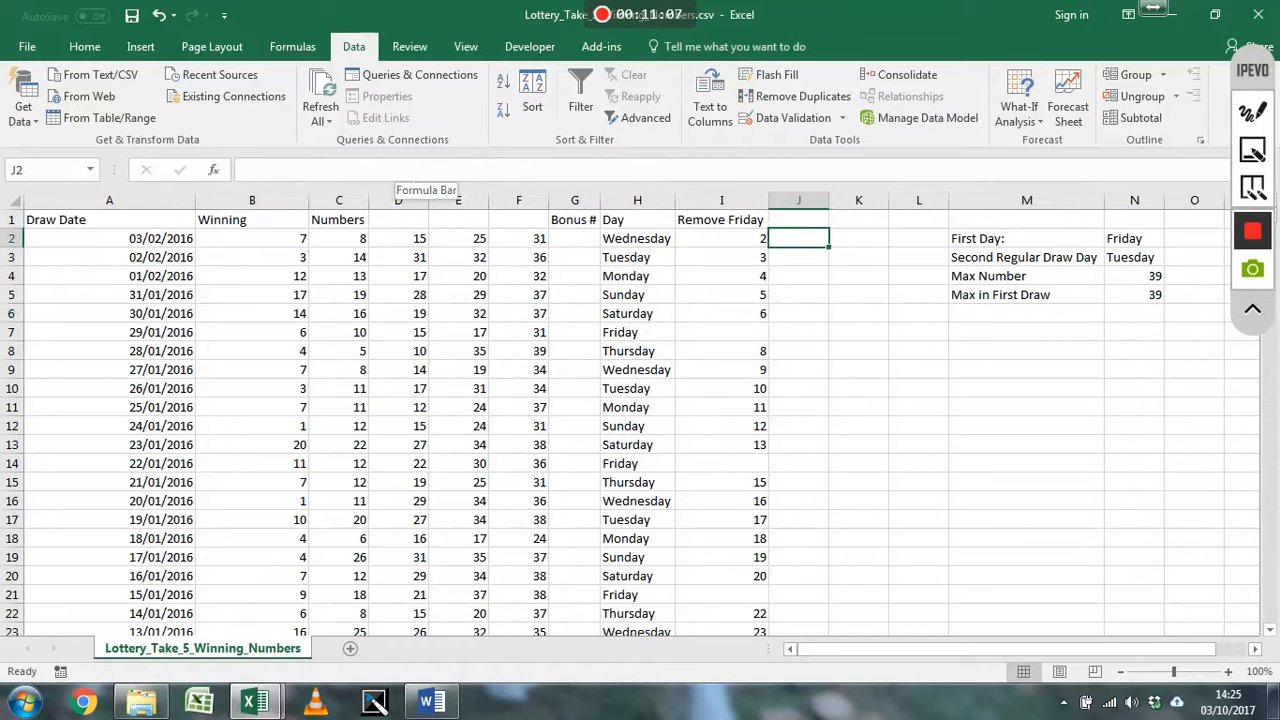
right_click(705, 201)
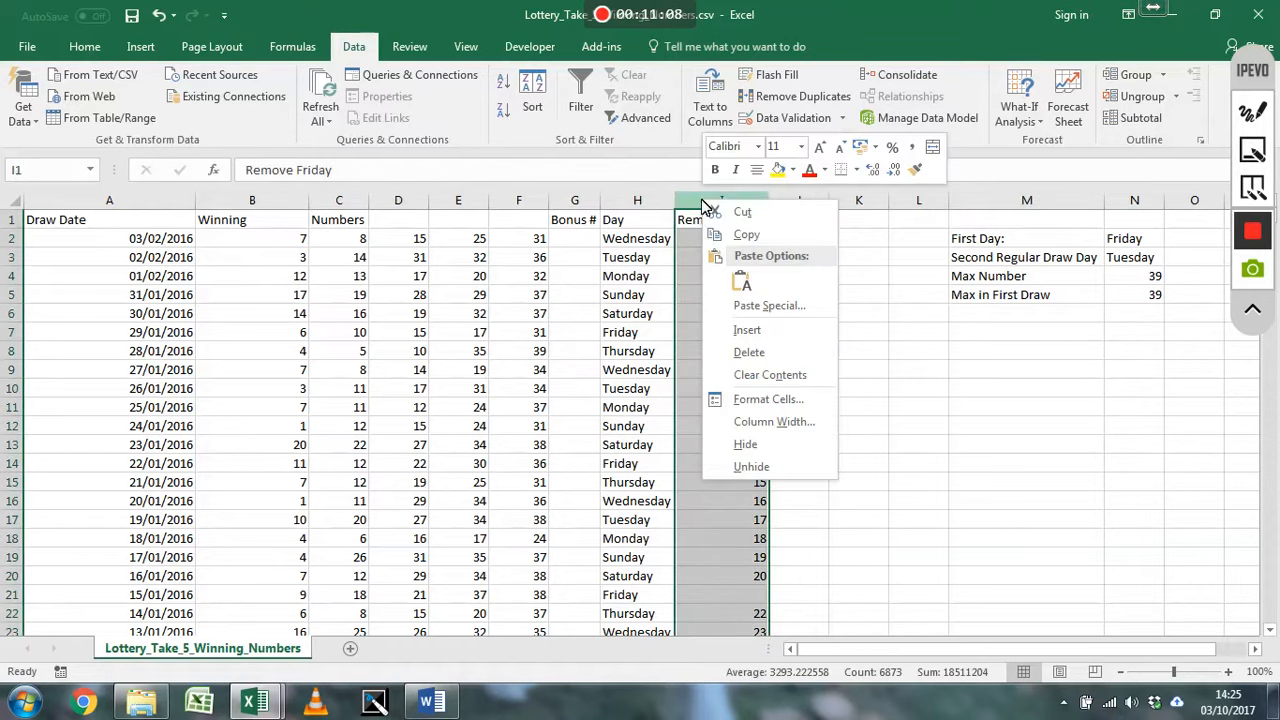
left_click(110, 48)
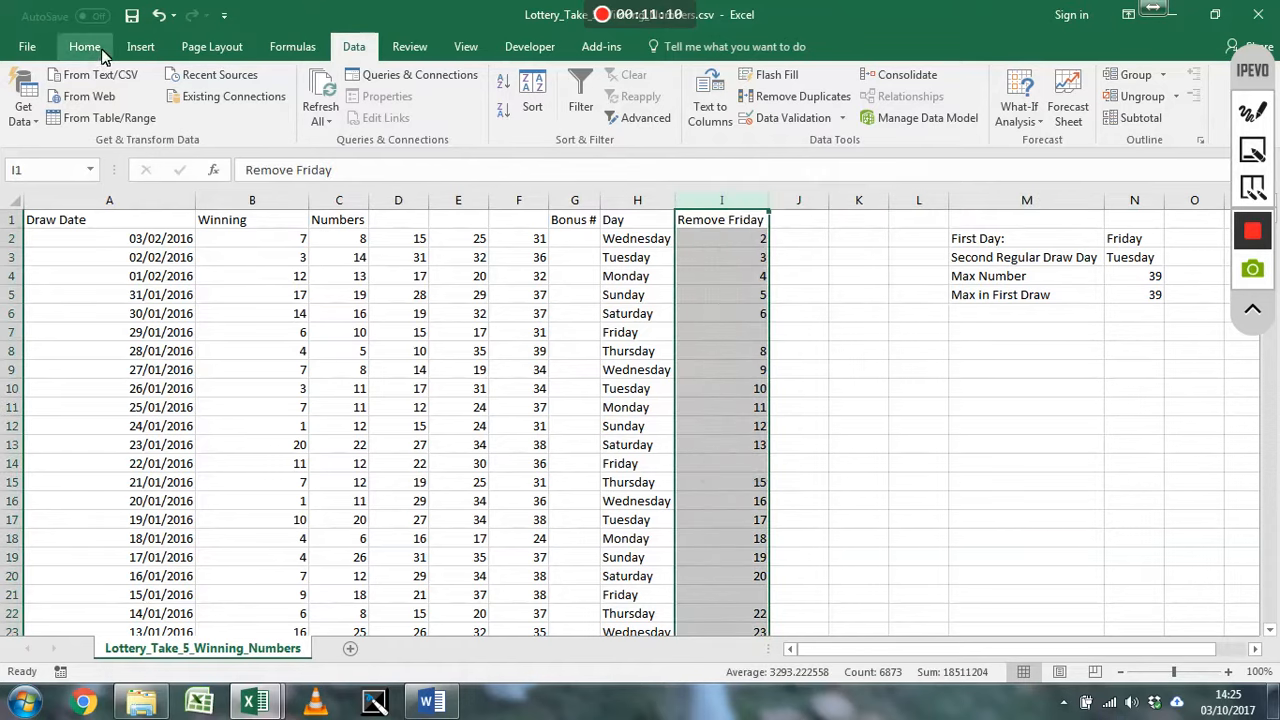
left_click(259, 110)
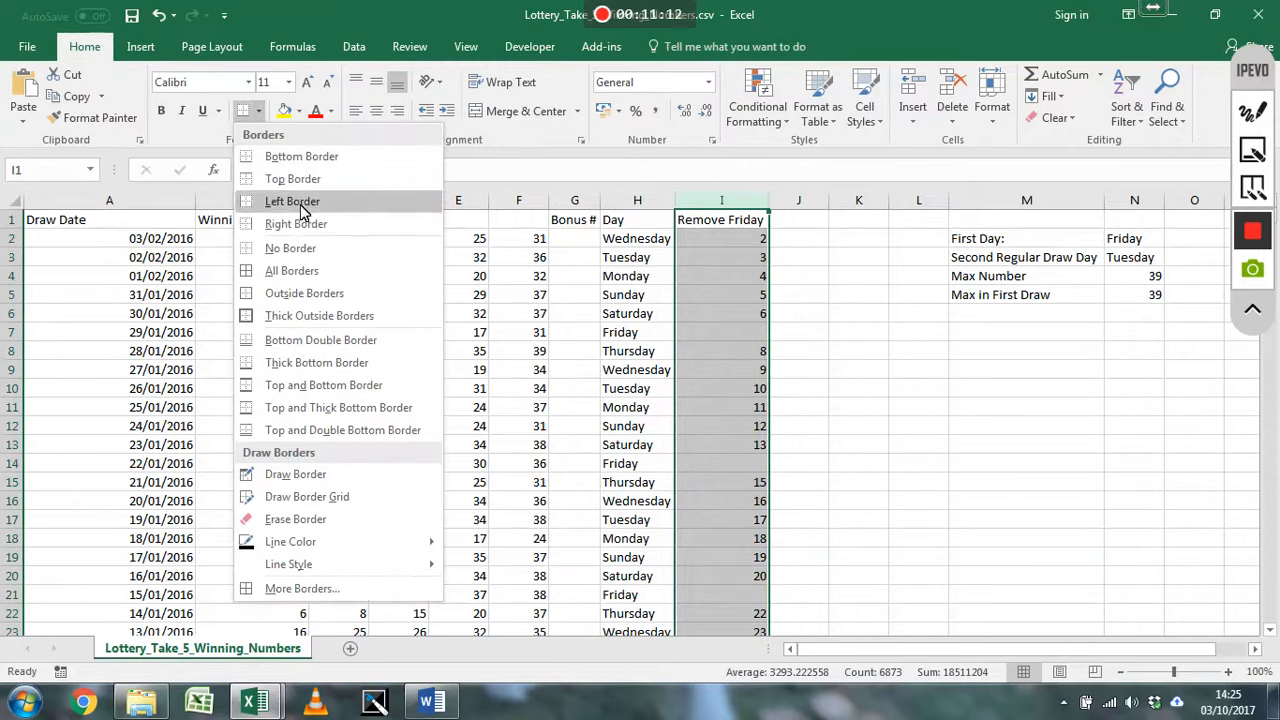
left_click(314, 223)
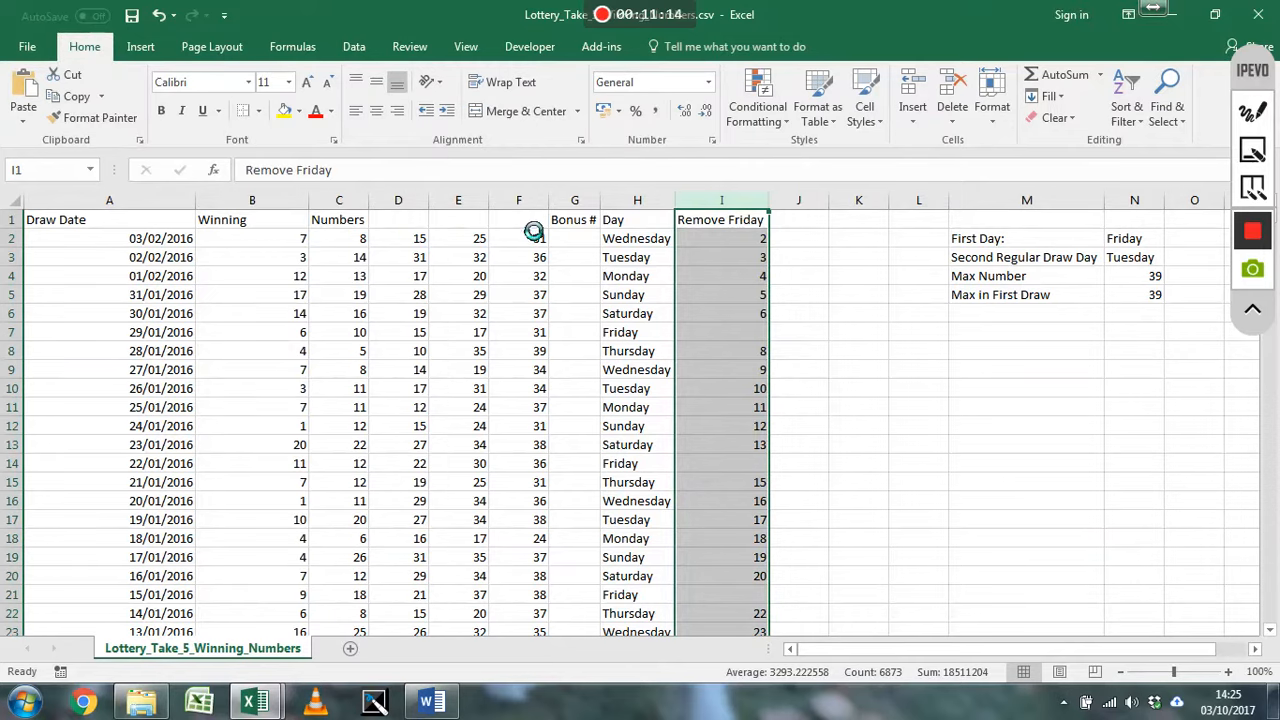
Enter the starting numbers 1, 2, 3 and 4 in column J from J2 down, and undo the last entry.
left_click(795, 227)
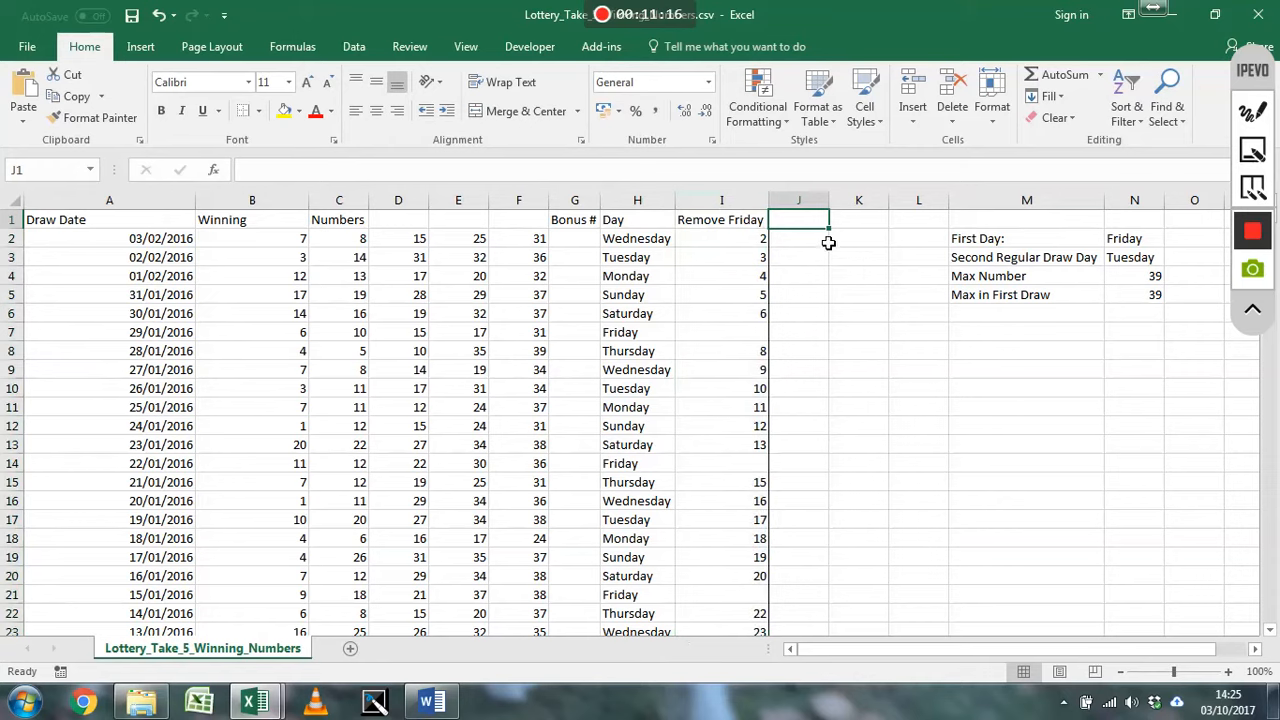
key("Down")
type("1")
key("Return")
type("2")
key("Return")
type("3")
key("Return")
type("4")
key("Return")
key("ctrl+z")
Extend the number series in column J down to 39 in cell J40.
left_click_drag(829, 240, 846, 620)
scroll(826, 571, "down", 2)
scroll(826, 557, "down", 3)
left_click_drag(830, 399, 840, 548)
scroll(848, 540, "down", 3)
left_click_drag(838, 388, 853, 566)
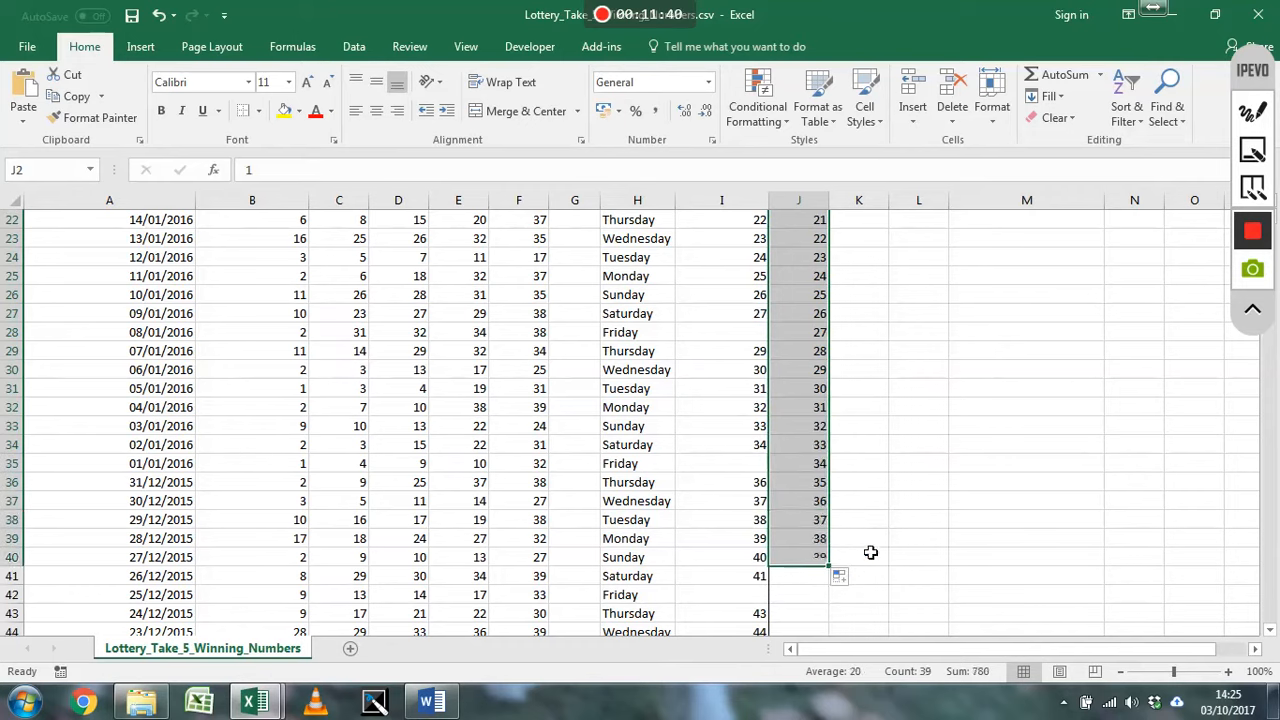
Enter =COUNTIF(B:F,J2) in cell K2 to count how often the number in J2 was drawn.
left_click(822, 538)
key("End")
key("Up")
key("Up")
key("Right")
key("Down")
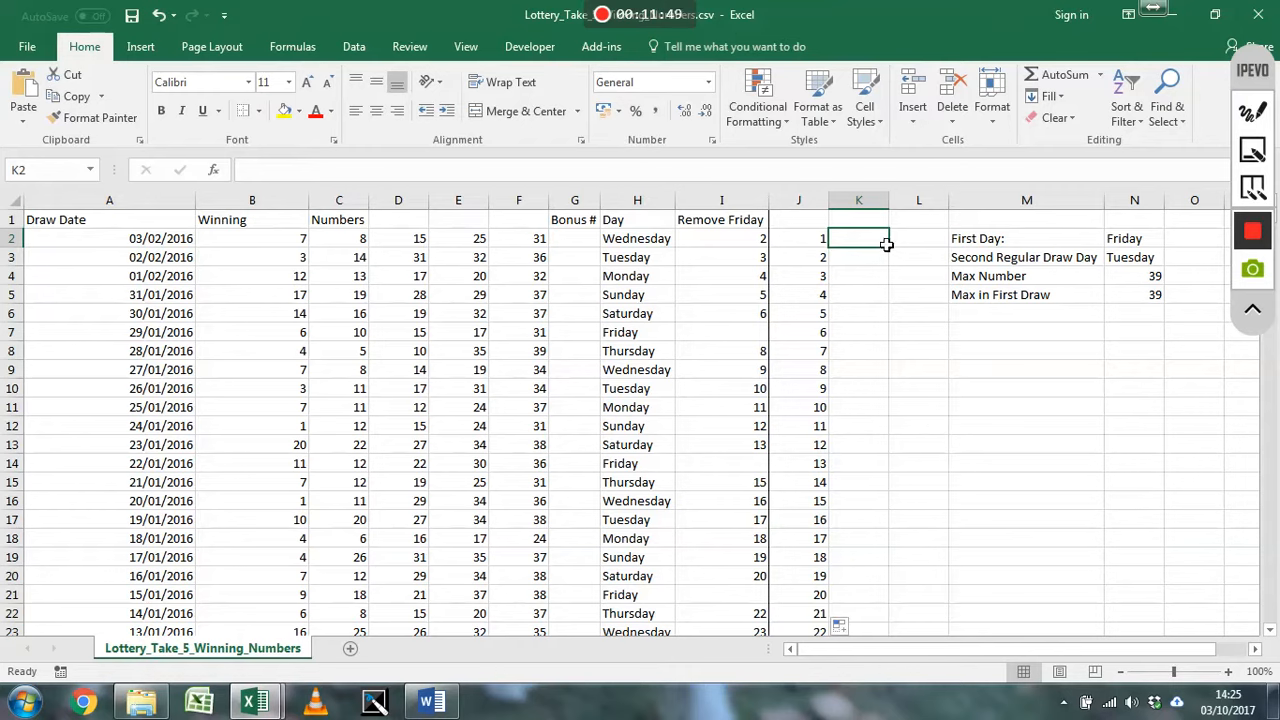
type("=countif")
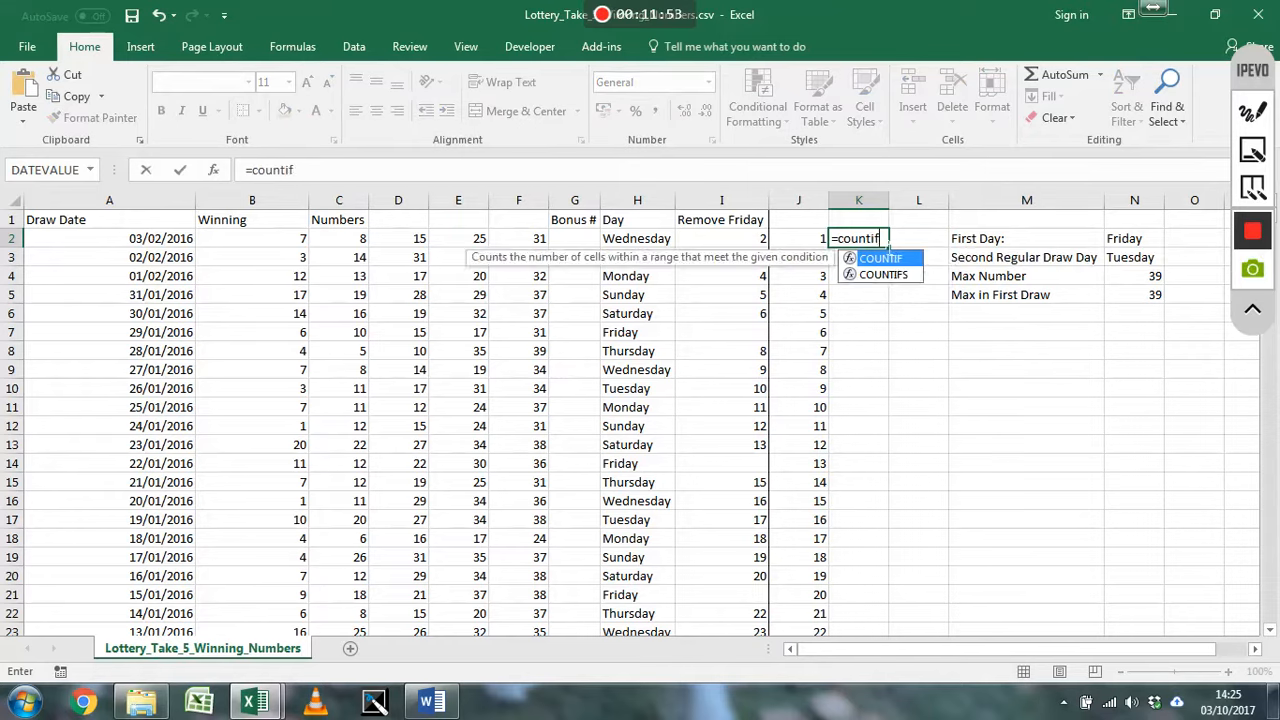
type("(")
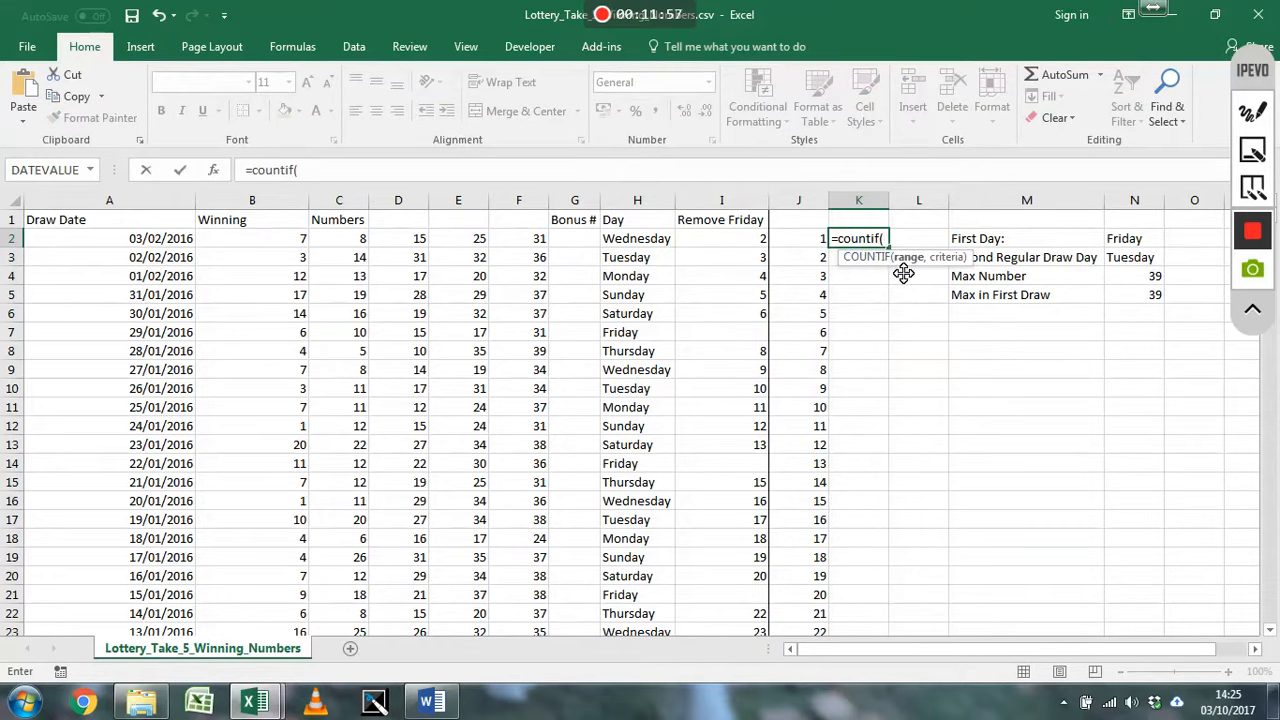
type("B:F")
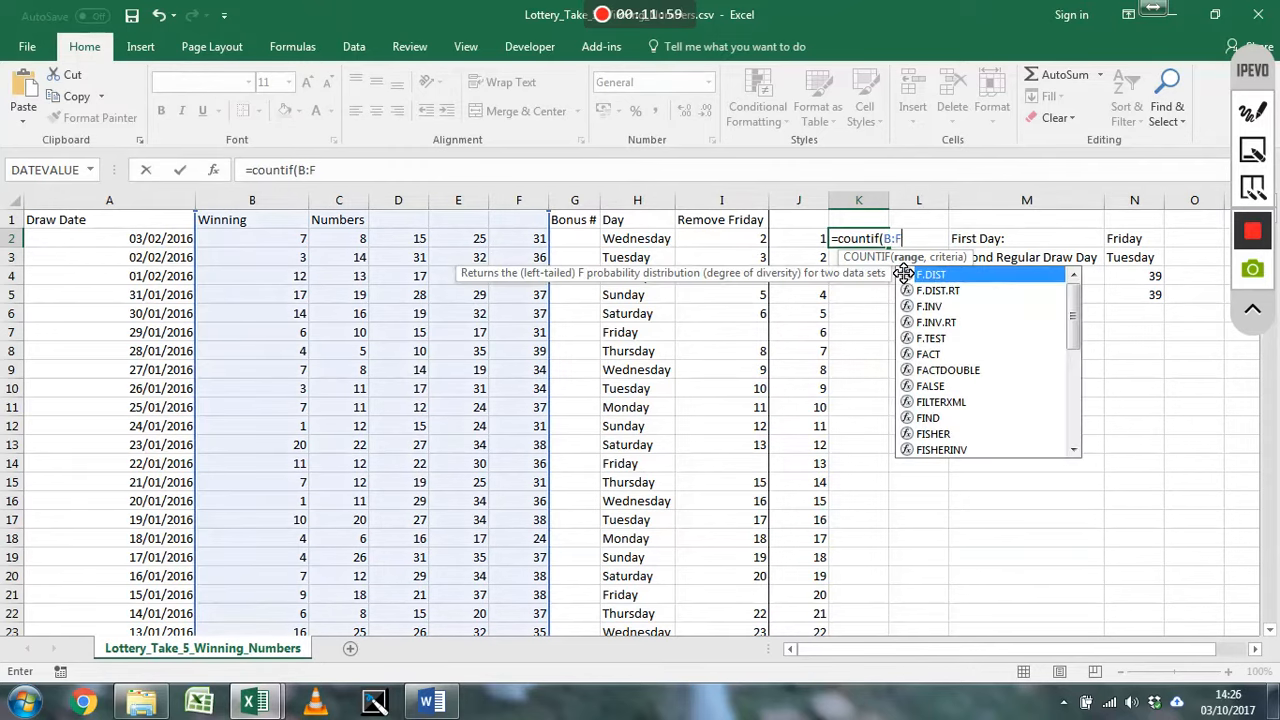
type(",")
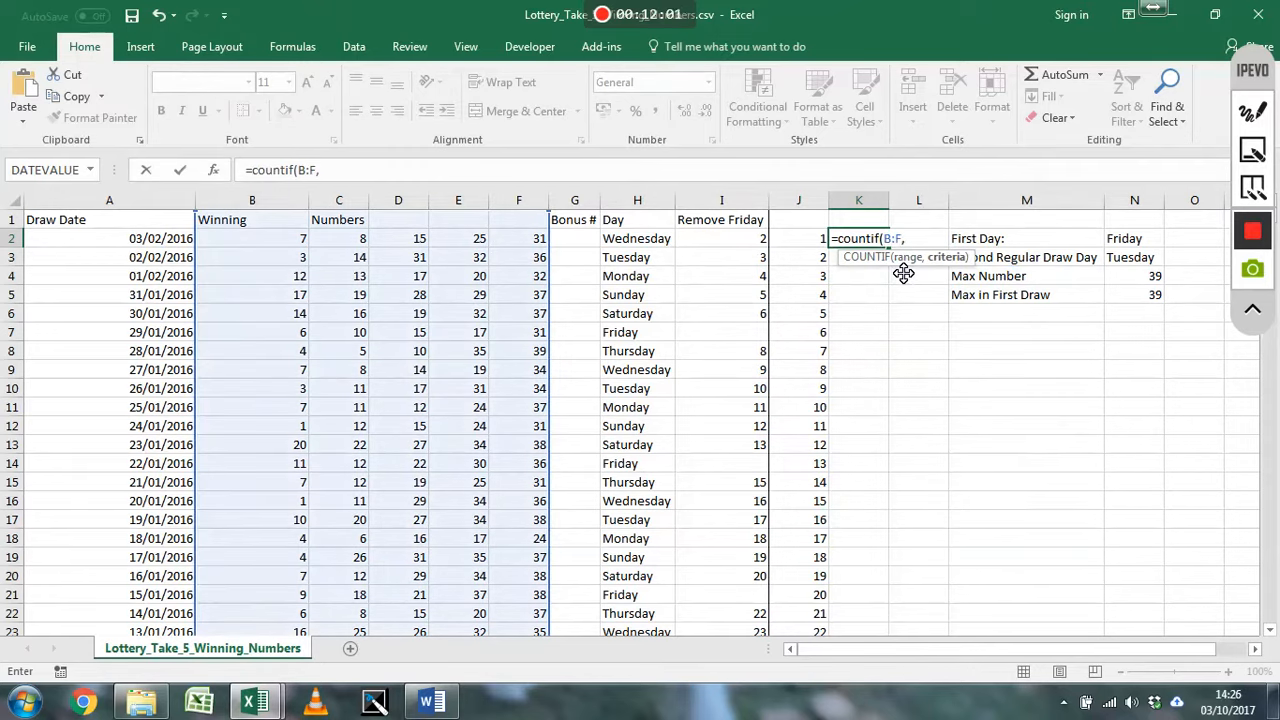
left_click(812, 247)
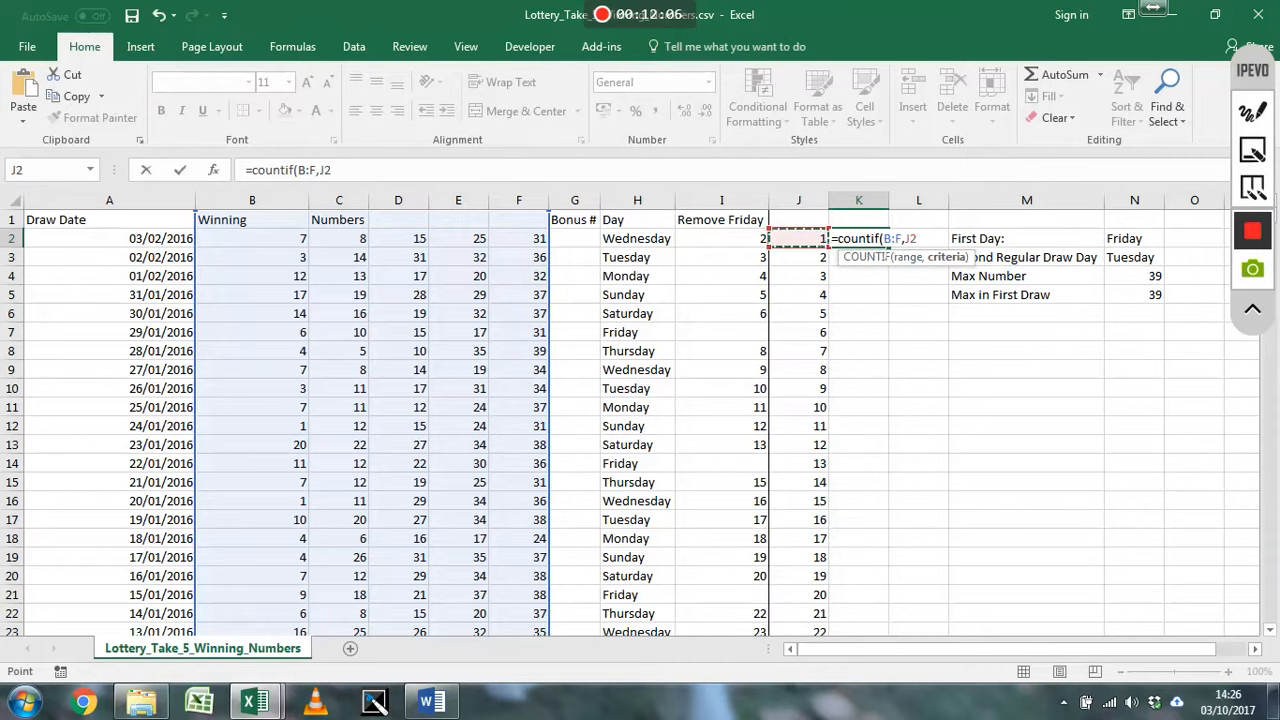
type(")")
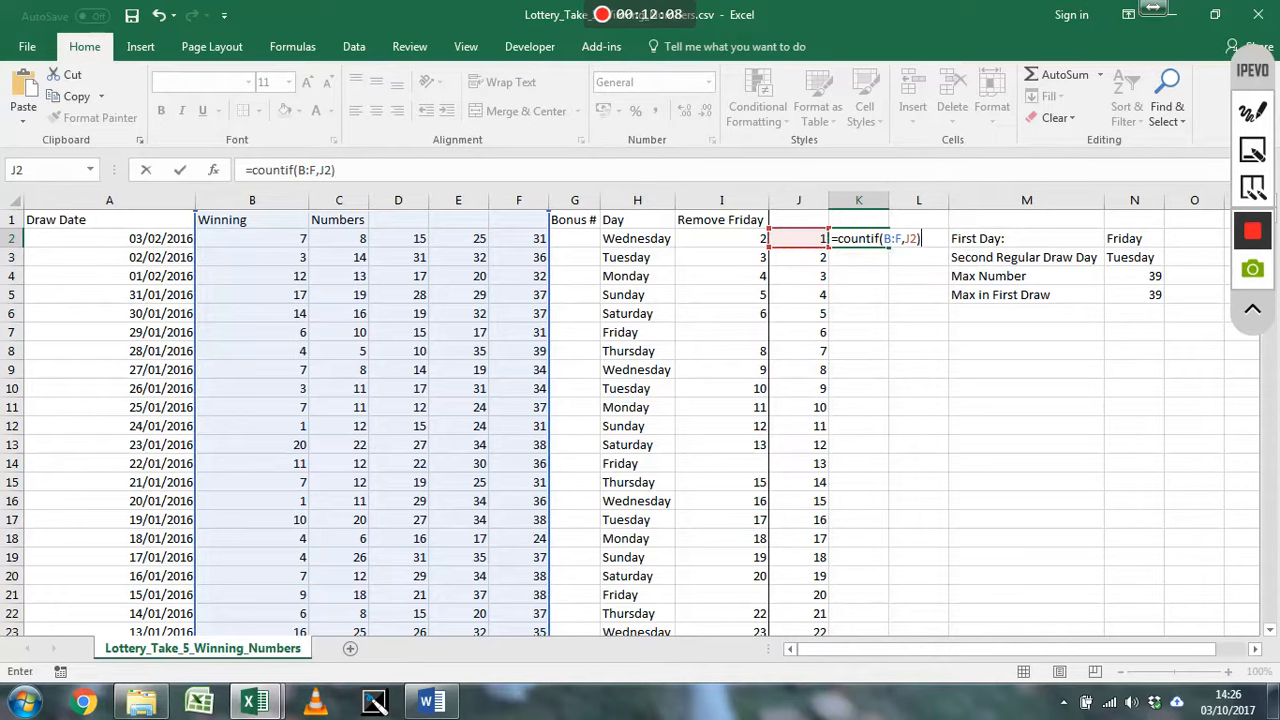
key("Return")
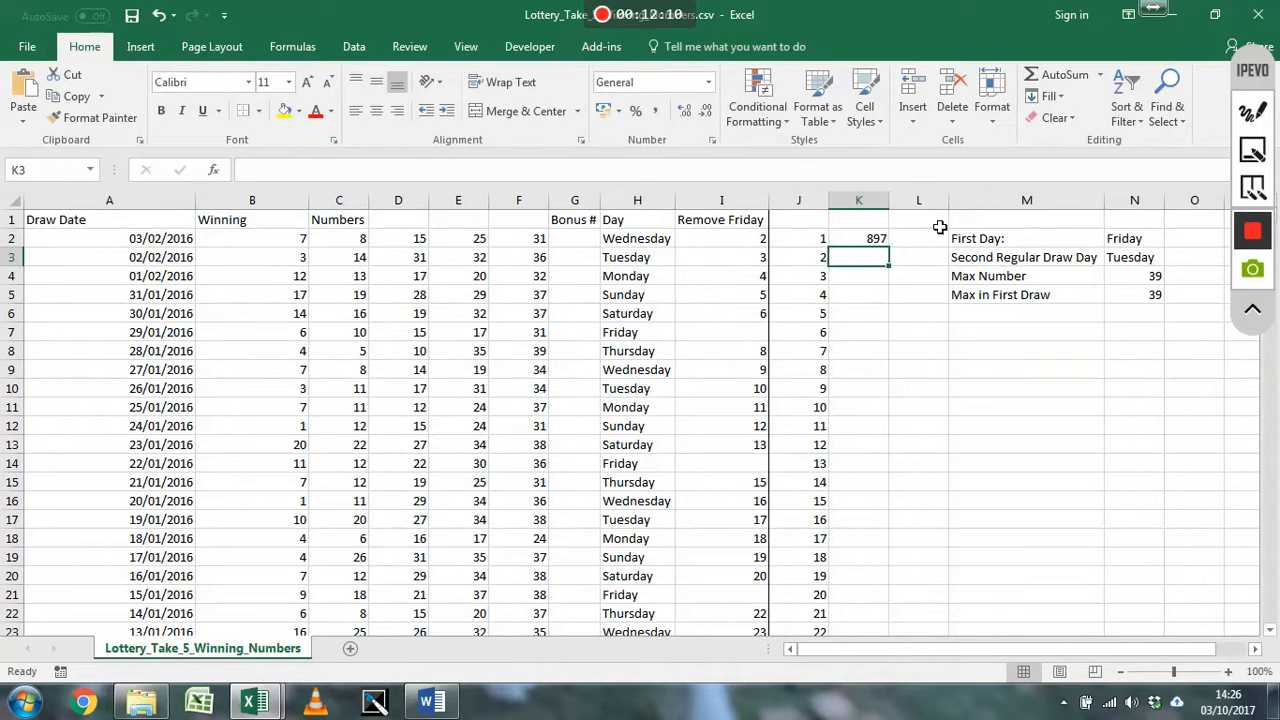
Fill the COUNTIF formula from K2 down to K40, alongside every number in column J.
left_click(886, 240)
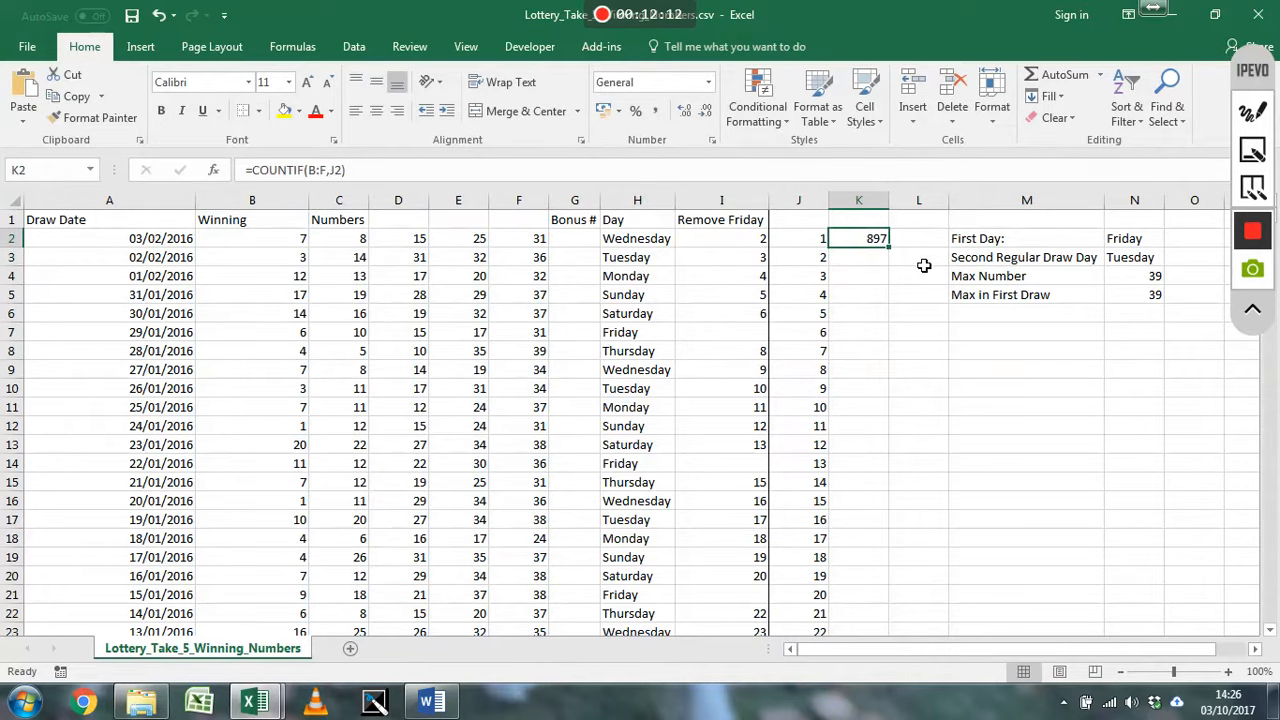
left_click_drag(890, 250, 906, 543)
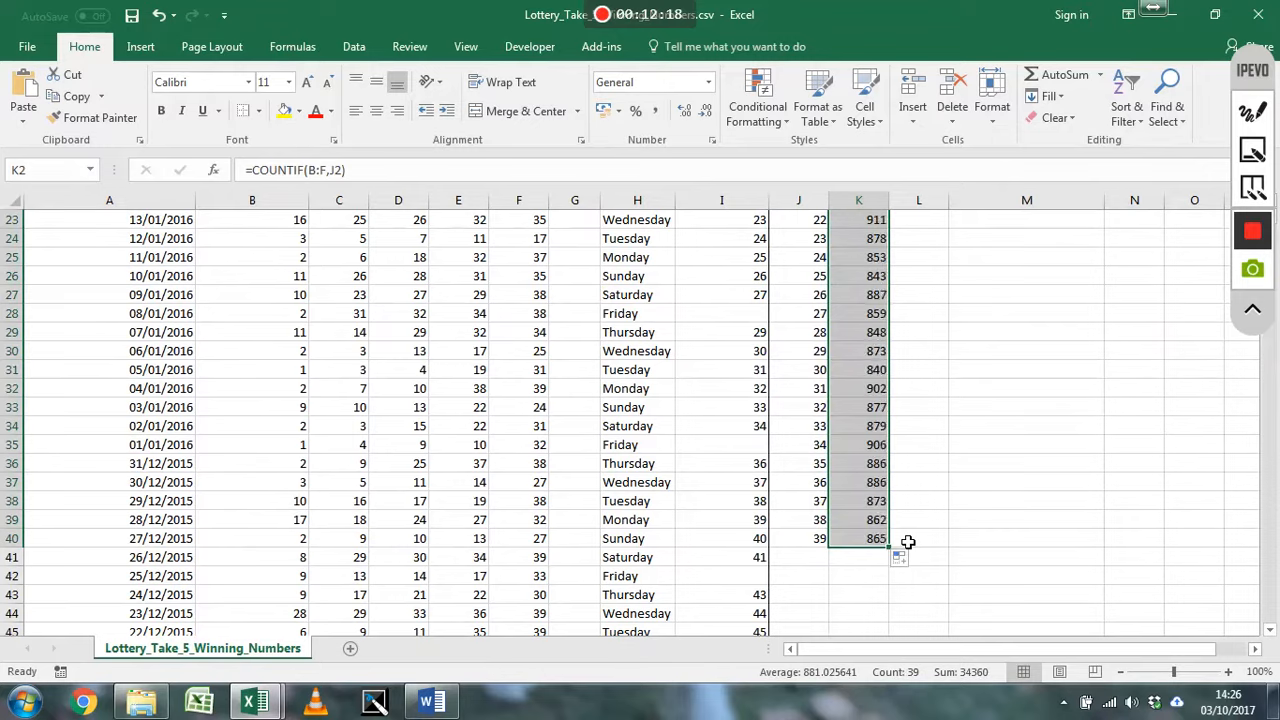
scroll(904, 540, "up", 7)
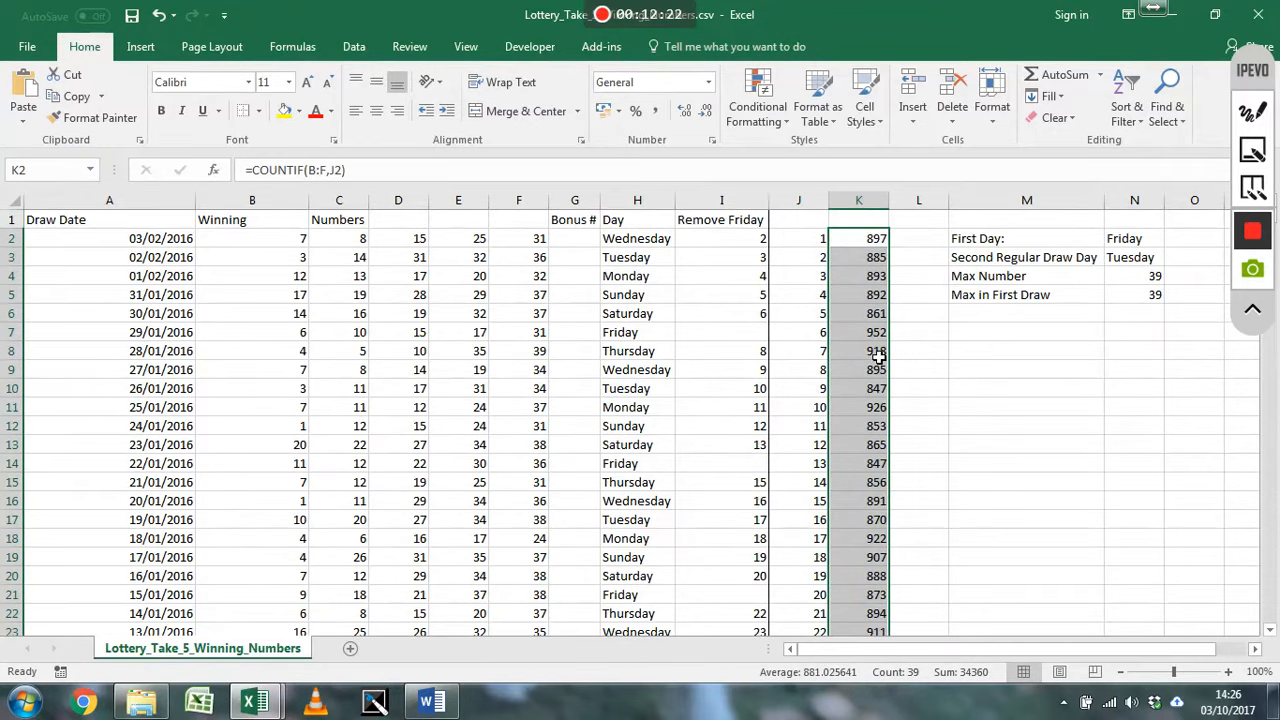
scroll(877, 356, "down", 8)
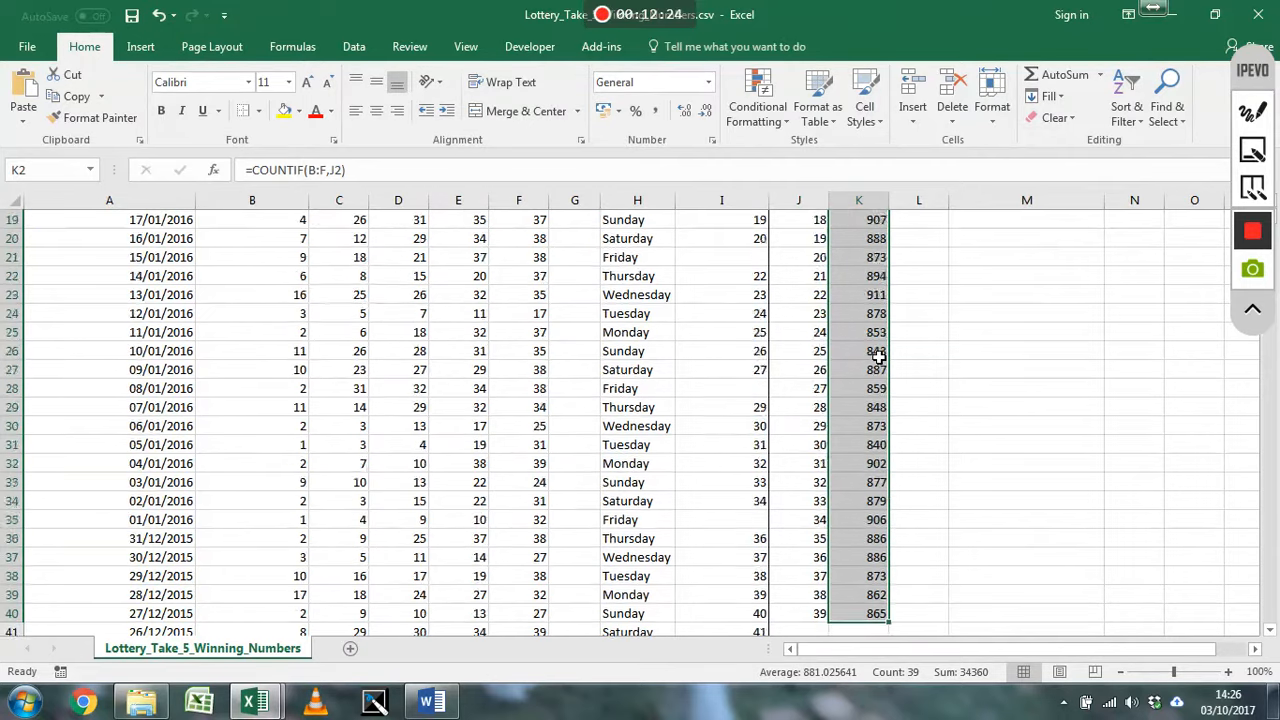
Total the draw counts in cell K41 with the formula =SUM(K2:K40).
left_click(884, 517)
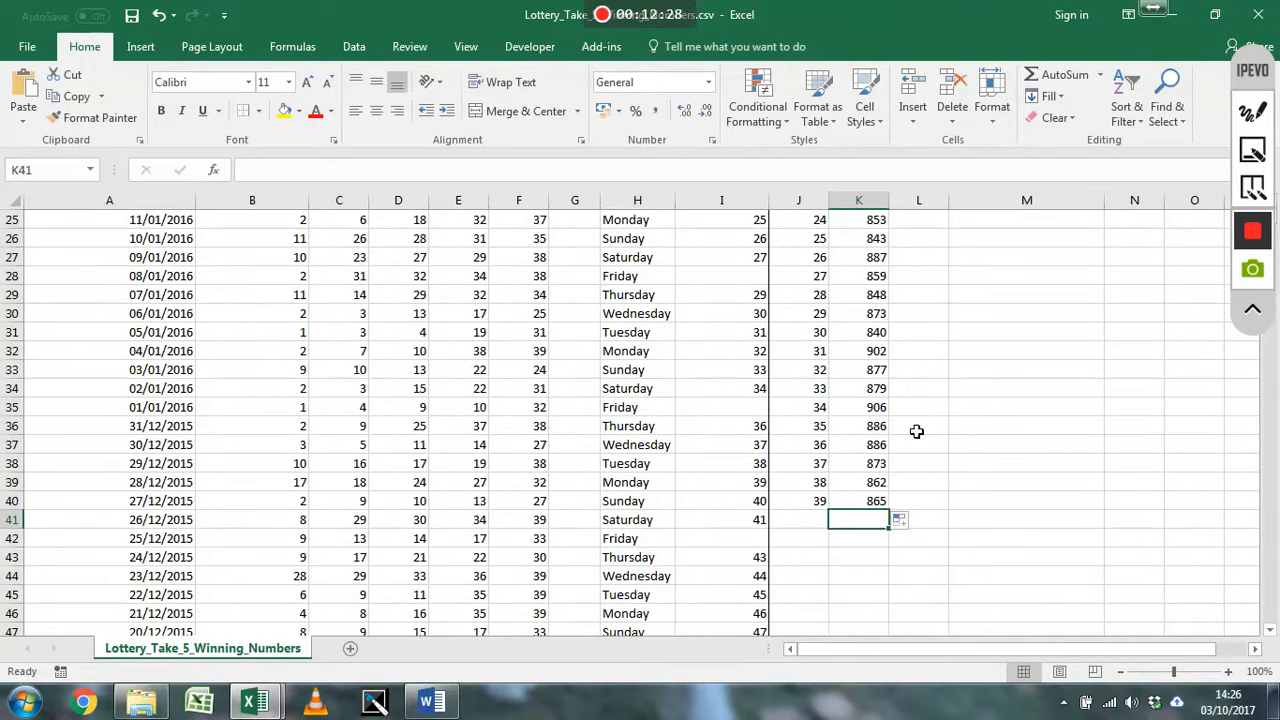
type("=sum(")
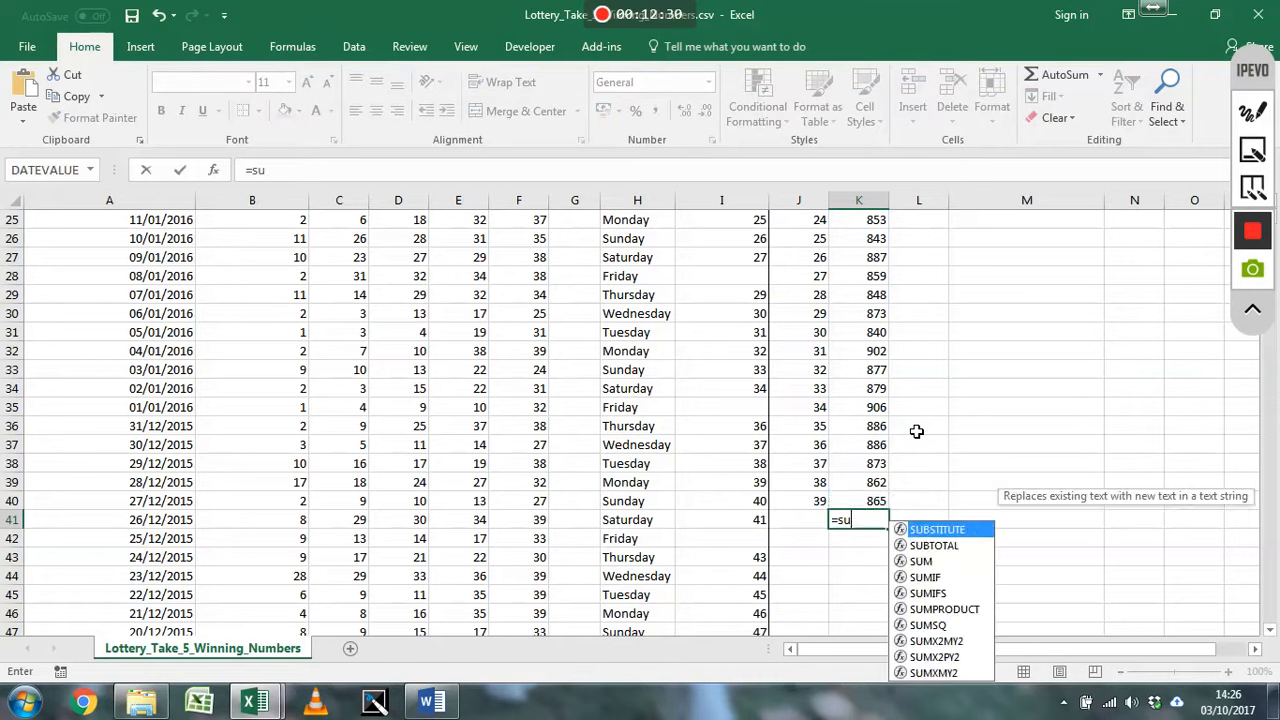
key("Up")
key("shift+Up")
key("shift+Up")
key("shift+Up")
key("shift+Up")
key("shift+Up")
key("shift+Up")
key("shift+Up")
key("shift+Up")
key("shift+Up")
key("shift+Up")
key("shift+Up")
key("shift+Up")
key("shift+Up")
key("shift+Up")
key("shift+Up")
key("shift+Up")
key("shift+Up")
key("shift+Up")
key("shift+Up")
key("shift+Up")
key("shift+Up")
key("shift+Up")
key("shift+Up")
key("shift+Up")
key("shift+Up")
key("shift+Up")
key("shift+Up")
key("shift+Up")
key("shift+Up")
key("shift+Up")
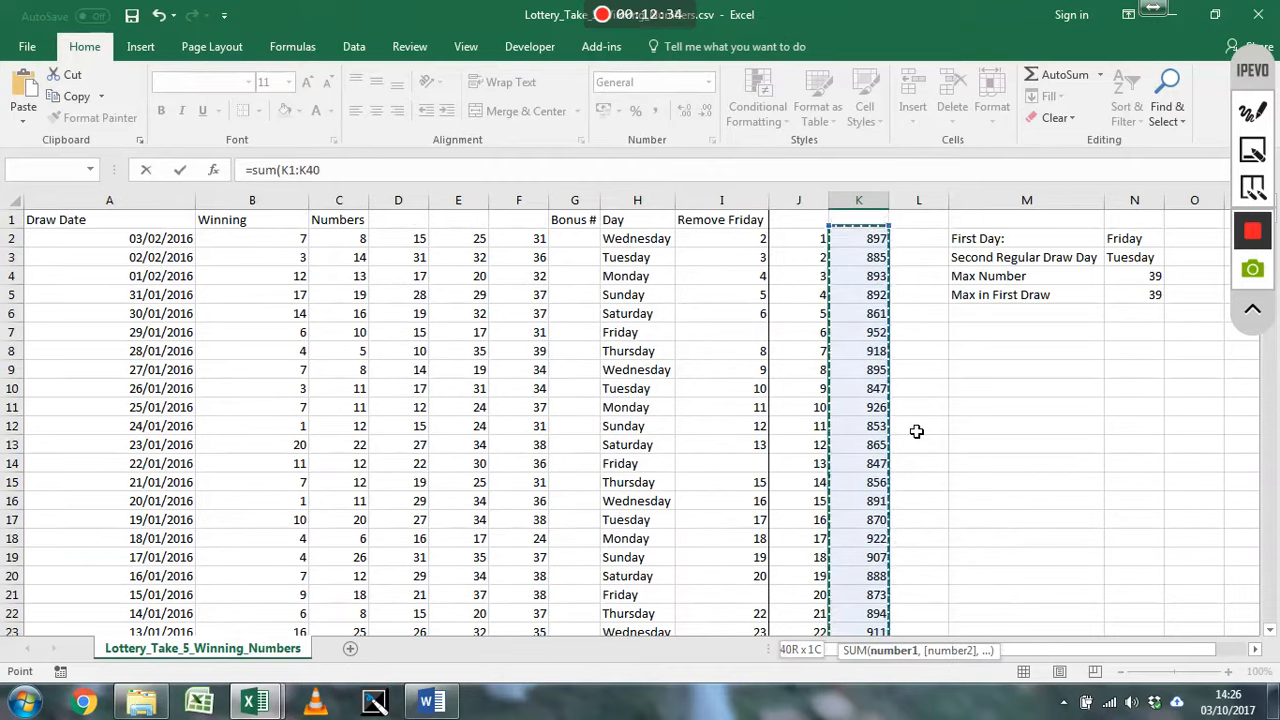
type(")")
key("Return")
key("Up")
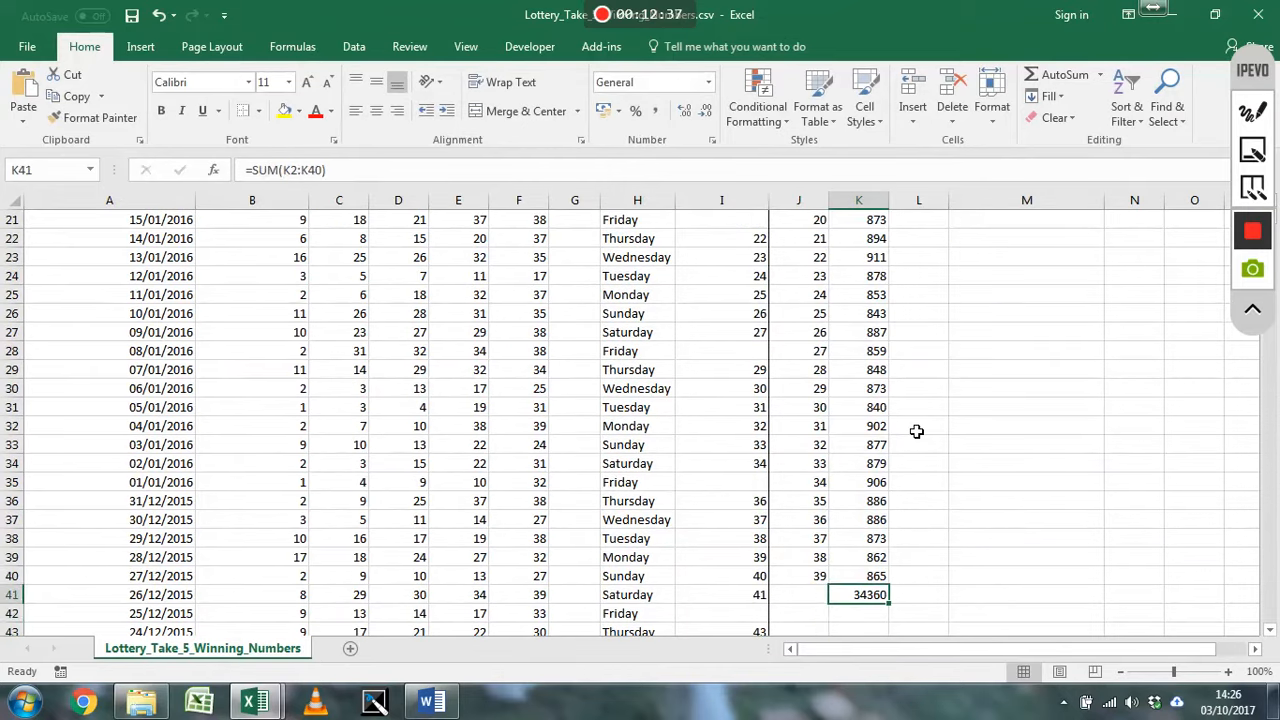
Enter =K2/$K$41 in cell L2 to get the number's share of all drawn numbers.
key("Right")
key("Up")
key("Up")
key("Up")
key("Up")
key("Up")
key("Up")
key("Up")
key("Up")
key("Up")
key("Up")
key("Up")
key("Up")
key("Up")
key("Up")
key("Up")
key("Up")
key("Up")
key("Up")
key("Up")
key("Up")
key("Up")
key("Up")
key("Up")
key("Up")
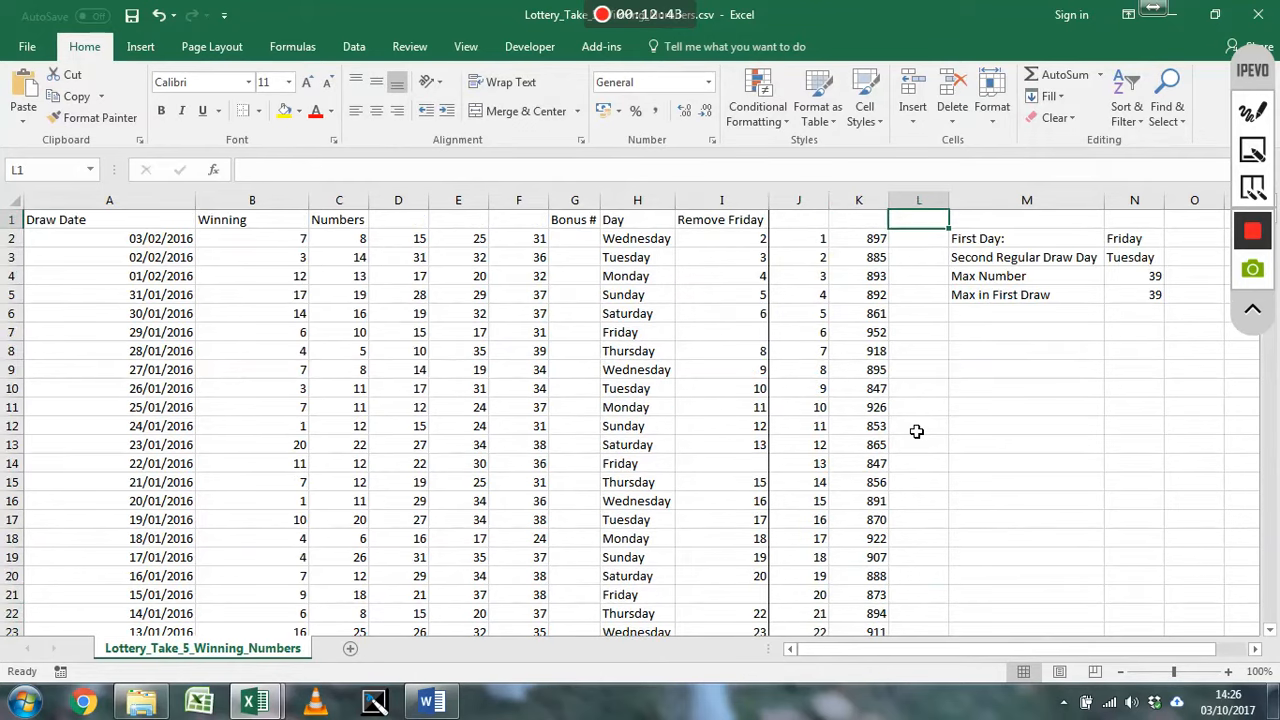
type("=")
key("Left")
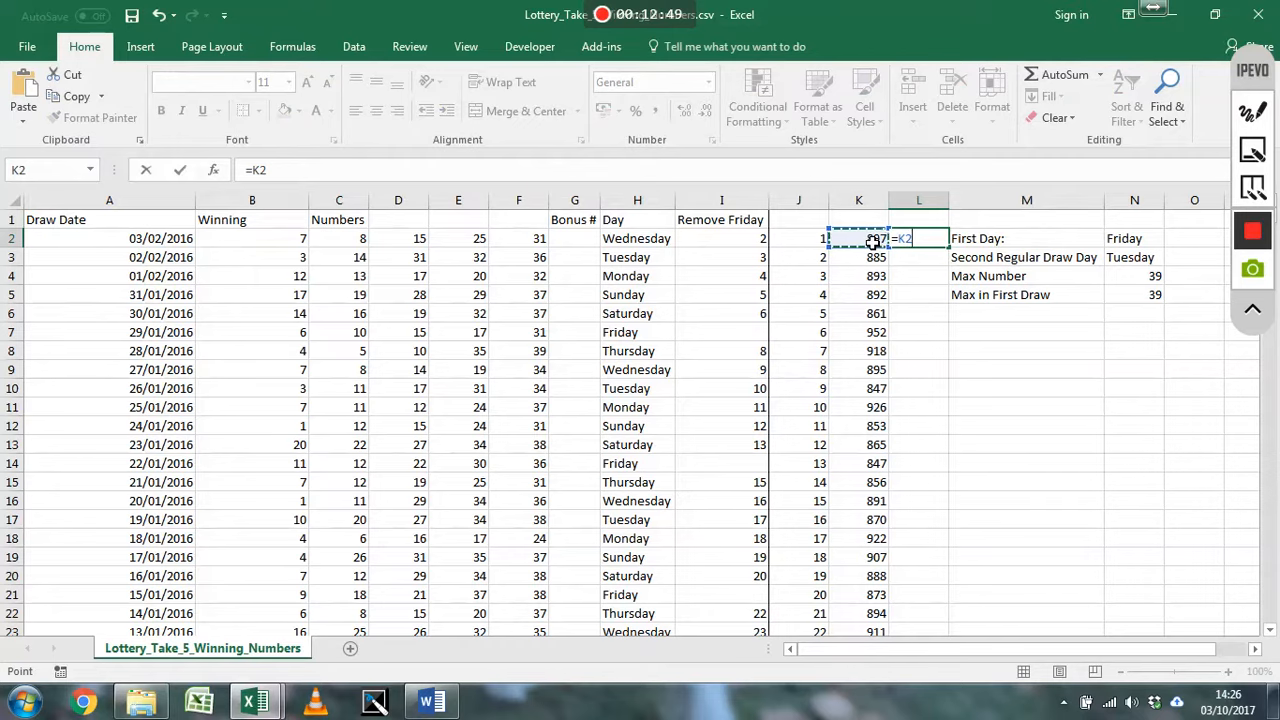
type("/")
scroll(871, 243, "down", 12)
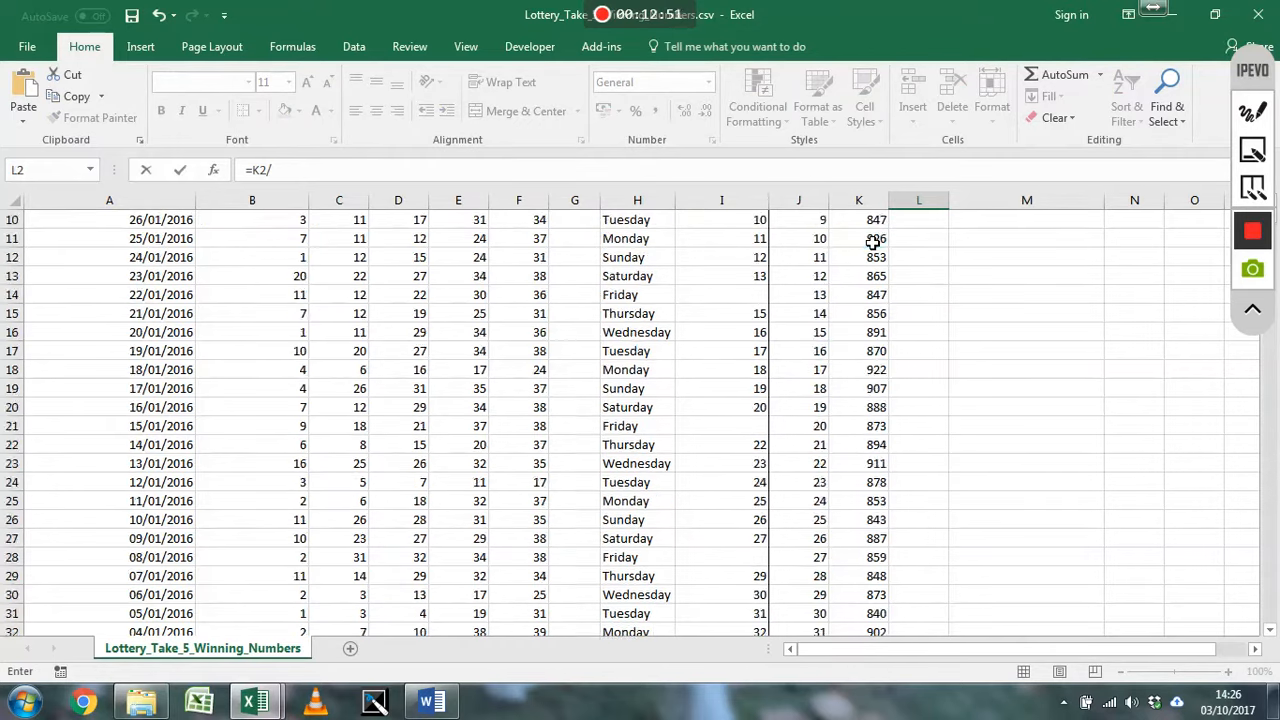
scroll(880, 360, "up", 1)
left_click(878, 355)
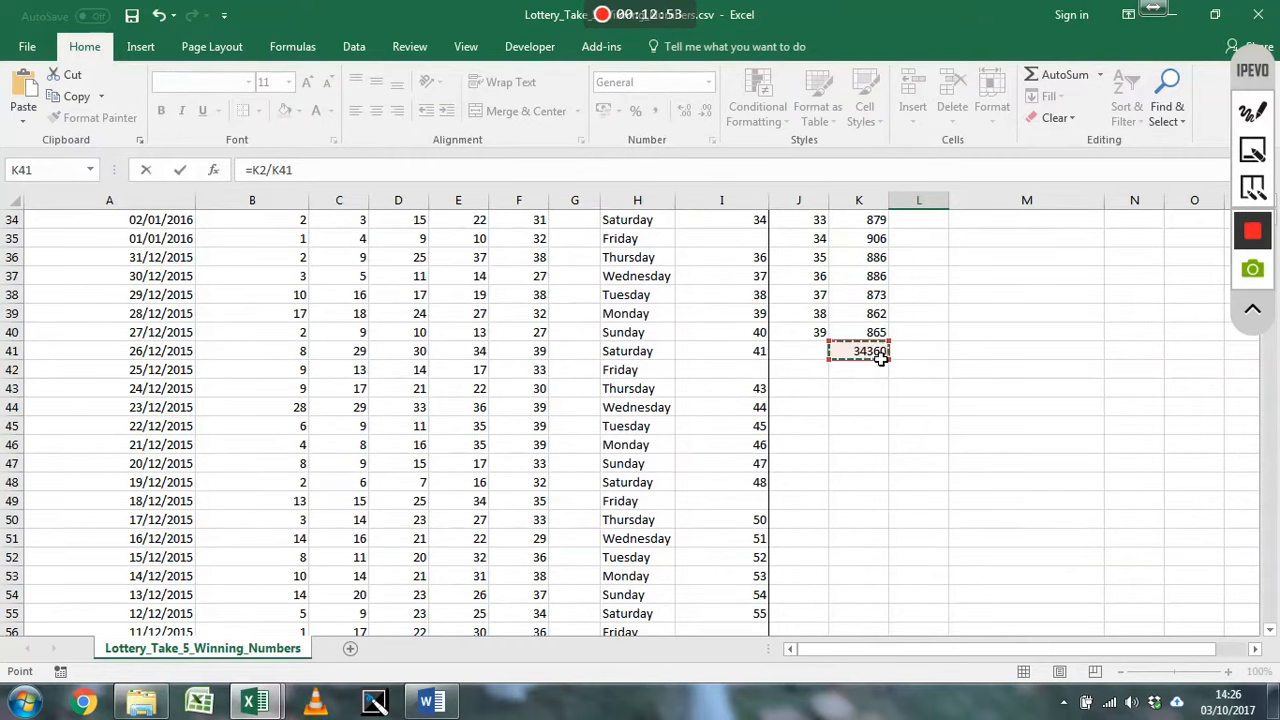
key("F2")
key("F4")
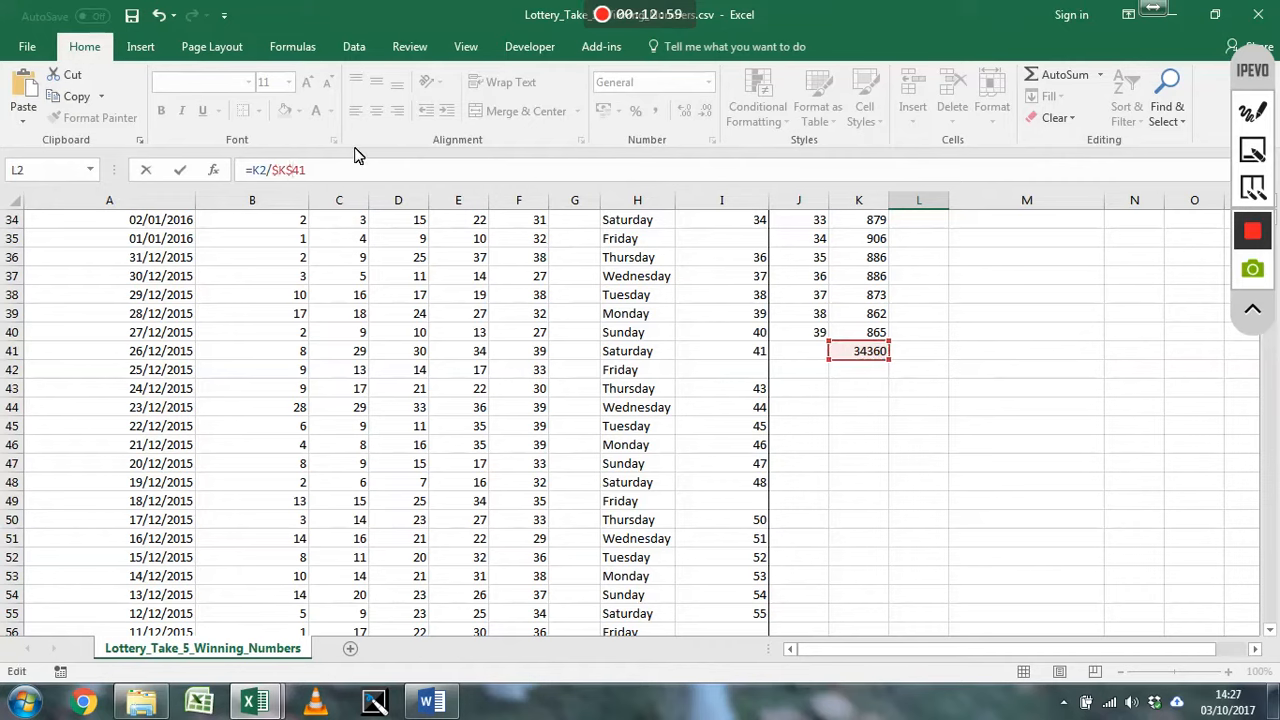
key("Return")
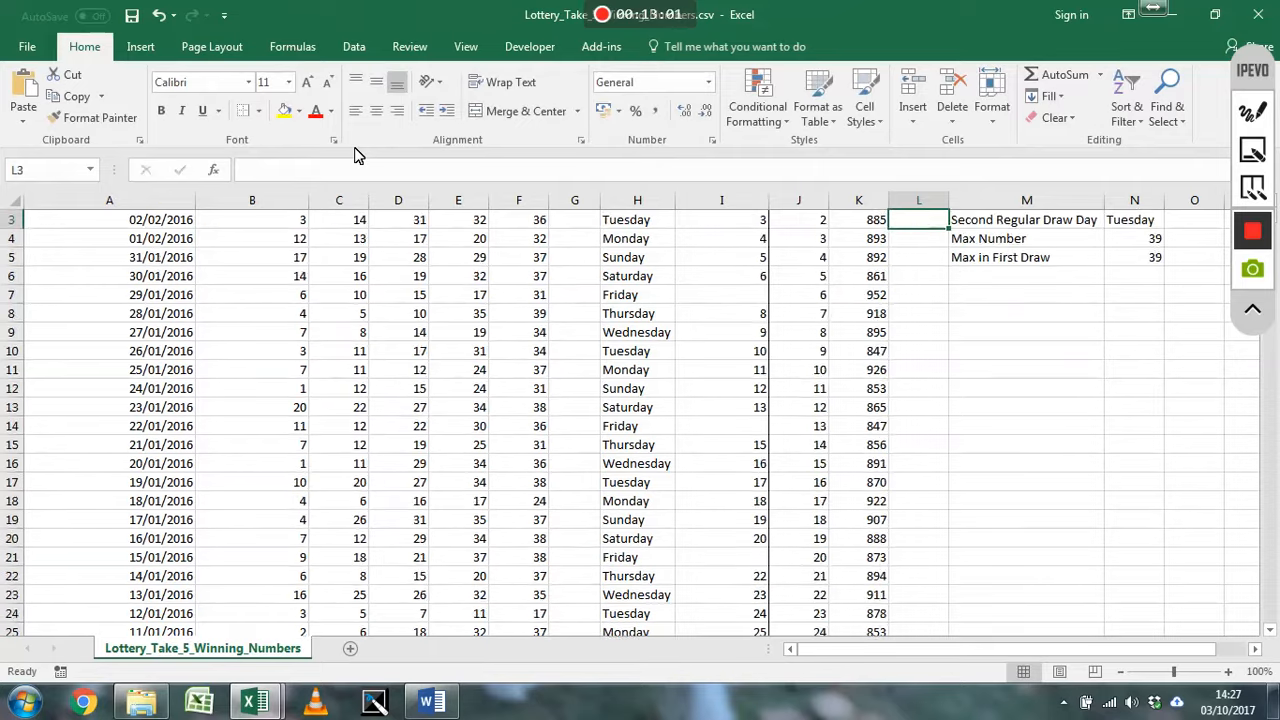
Fill the L2 formula down column L to the end of the data and autofit the column's width.
scroll(540, 240, "up", 1)
left_click(915, 238)
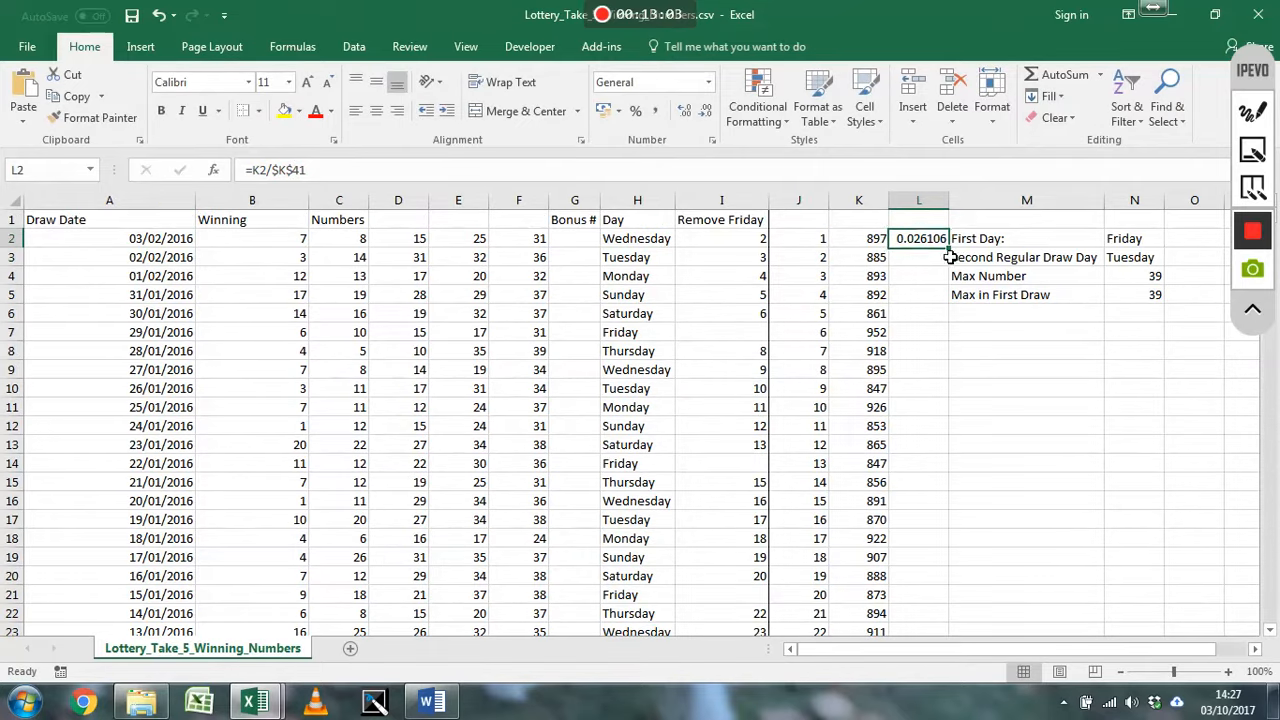
left_click_drag(956, 257, 960, 566)
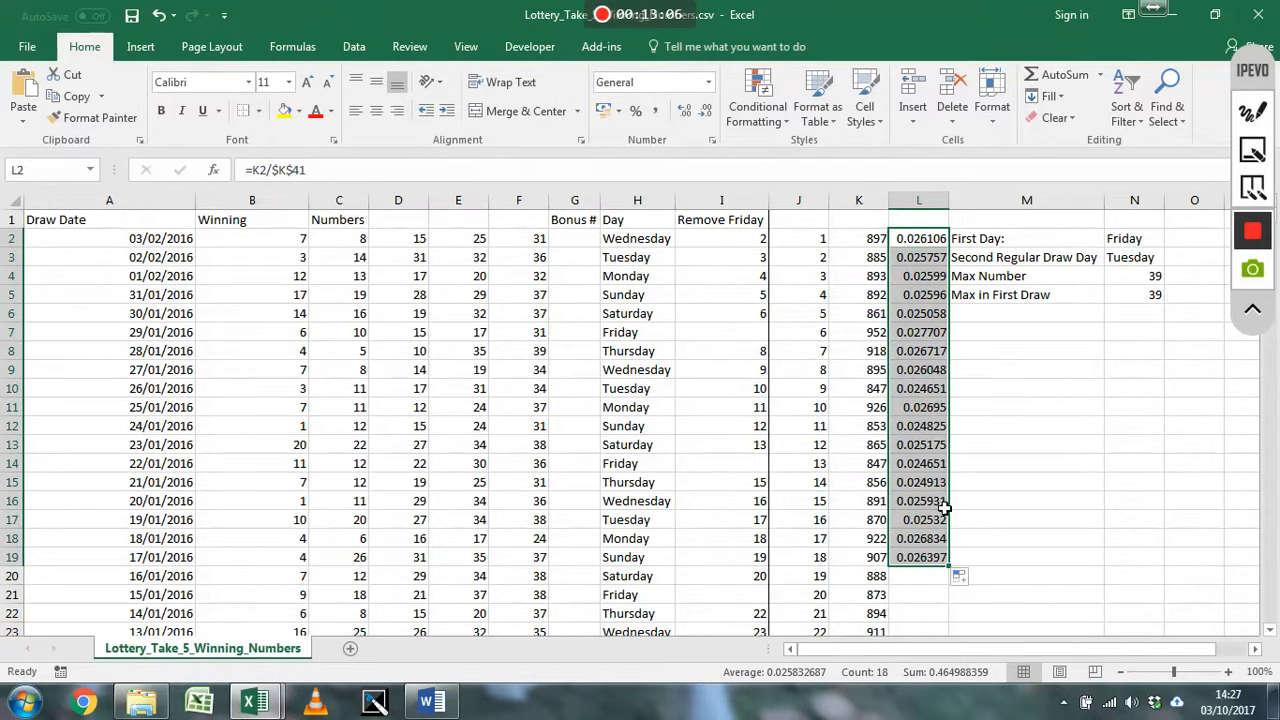
double_click(962, 563)
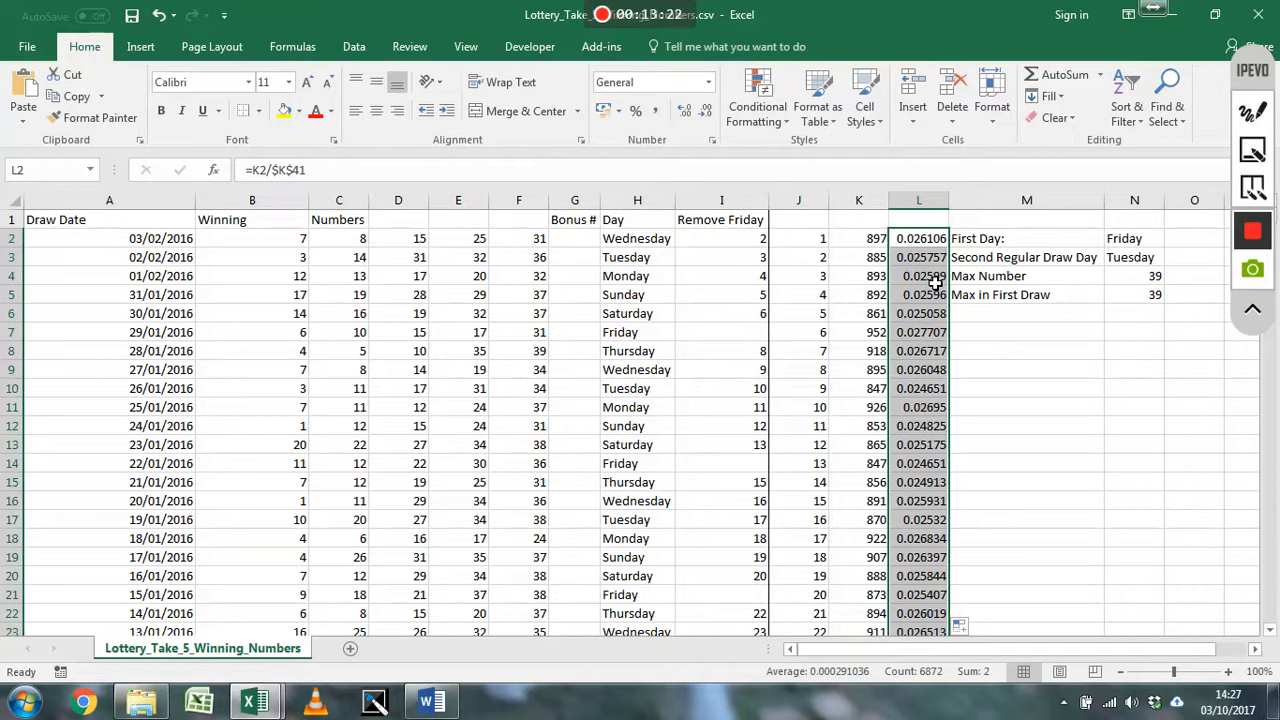
left_click(1028, 330)
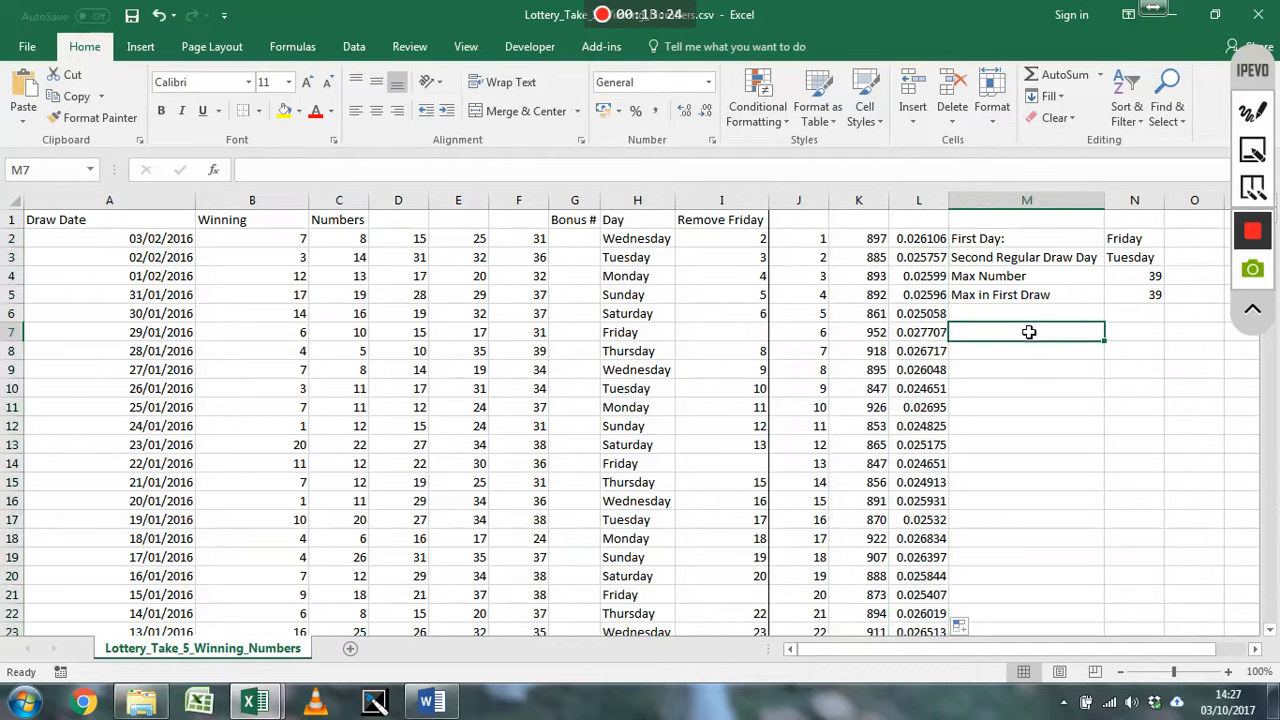
double_click(957, 205)
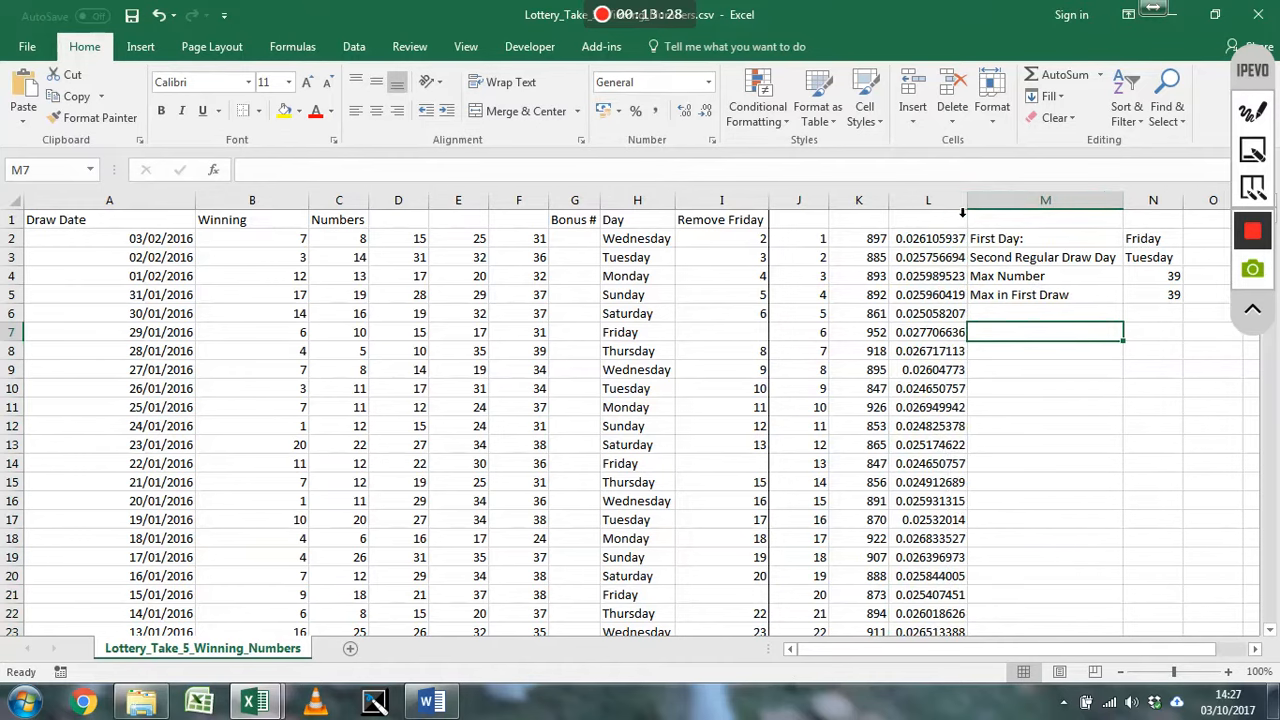
Insert two empty columns between column L and the First Day labels, and narrow columns G to K.
right_click(1004, 215)
left_click(1040, 332)
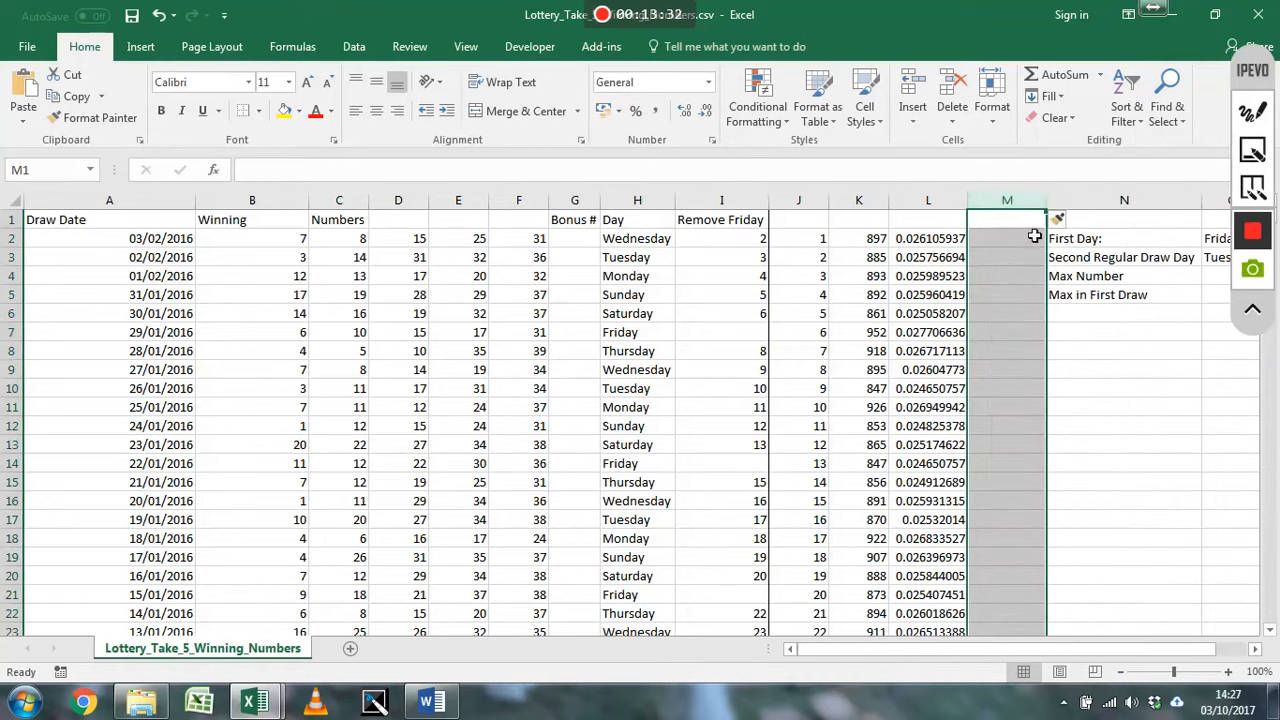
right_click(1023, 214)
left_click(1066, 332)
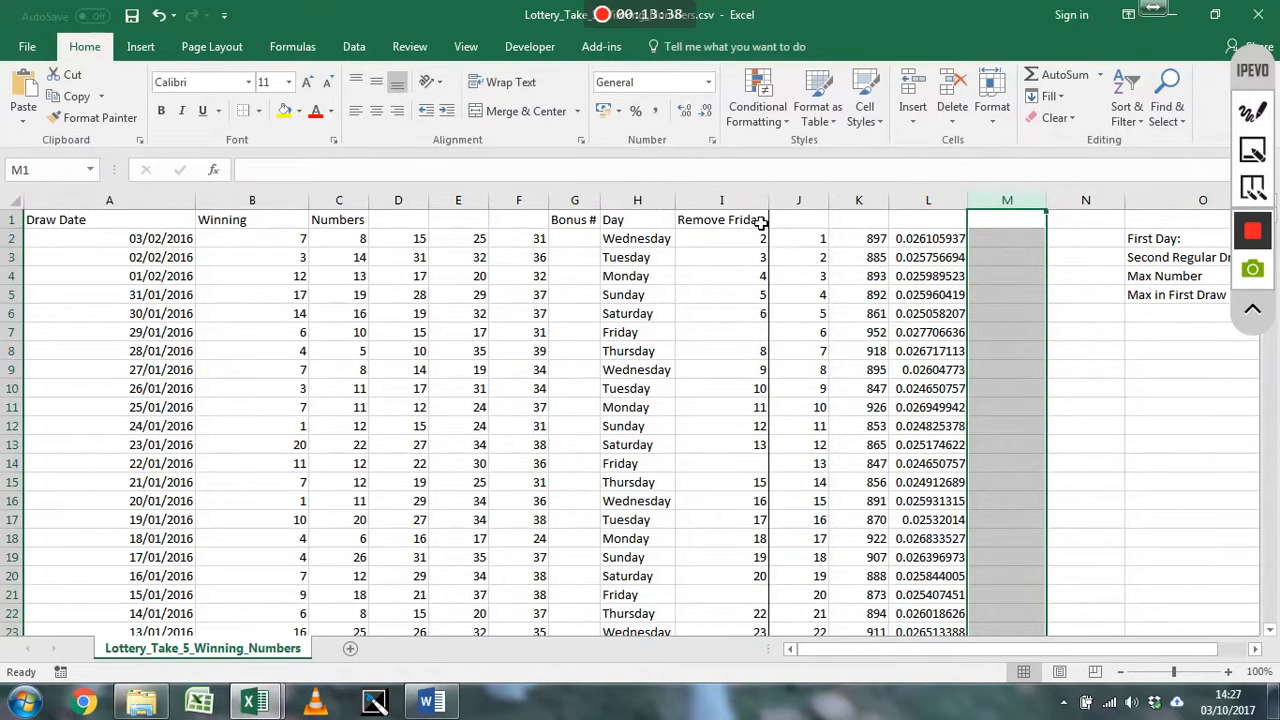
mouse_move(611, 206)
left_mouse_down()
mouse_move(571, 203)
mouse_move(651, 205)
mouse_move(593, 205)
left_mouse_up()
left_click_drag(692, 208, 665, 204)
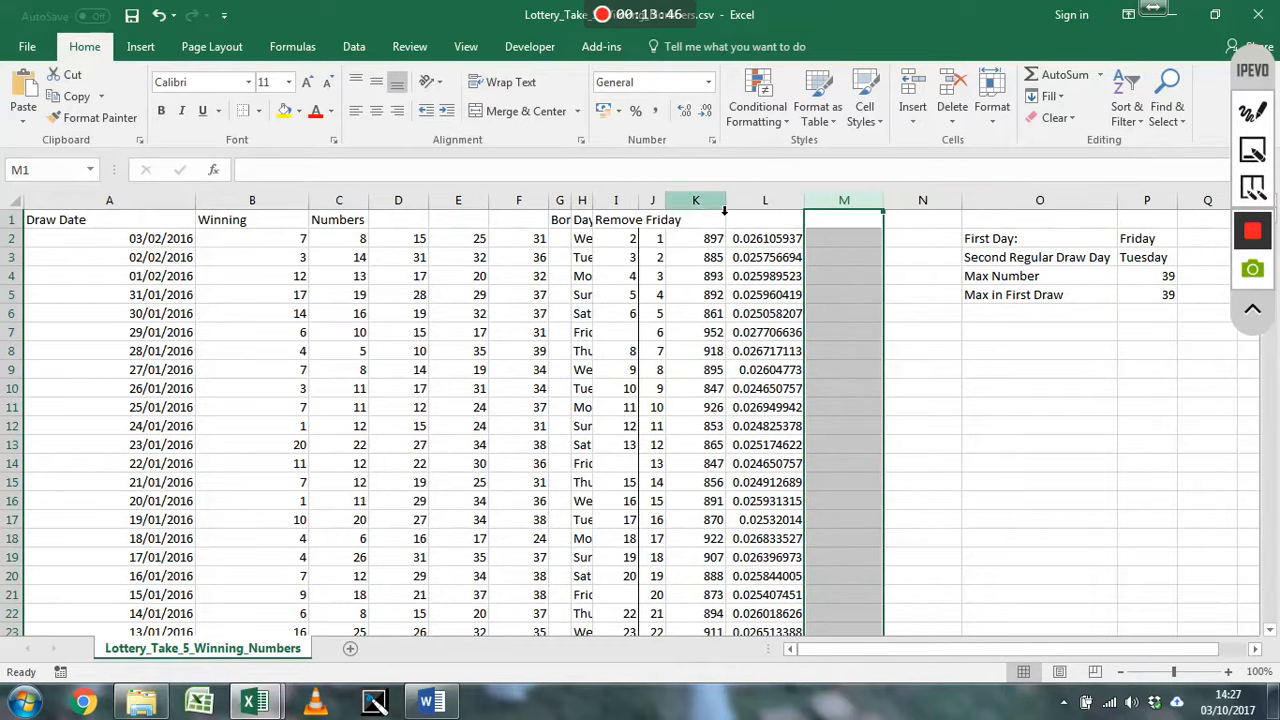
Join the five winning numbers of the first draw in cell M2 with the formula =B2&C2&D2&E2&F2.
left_click(847, 244)
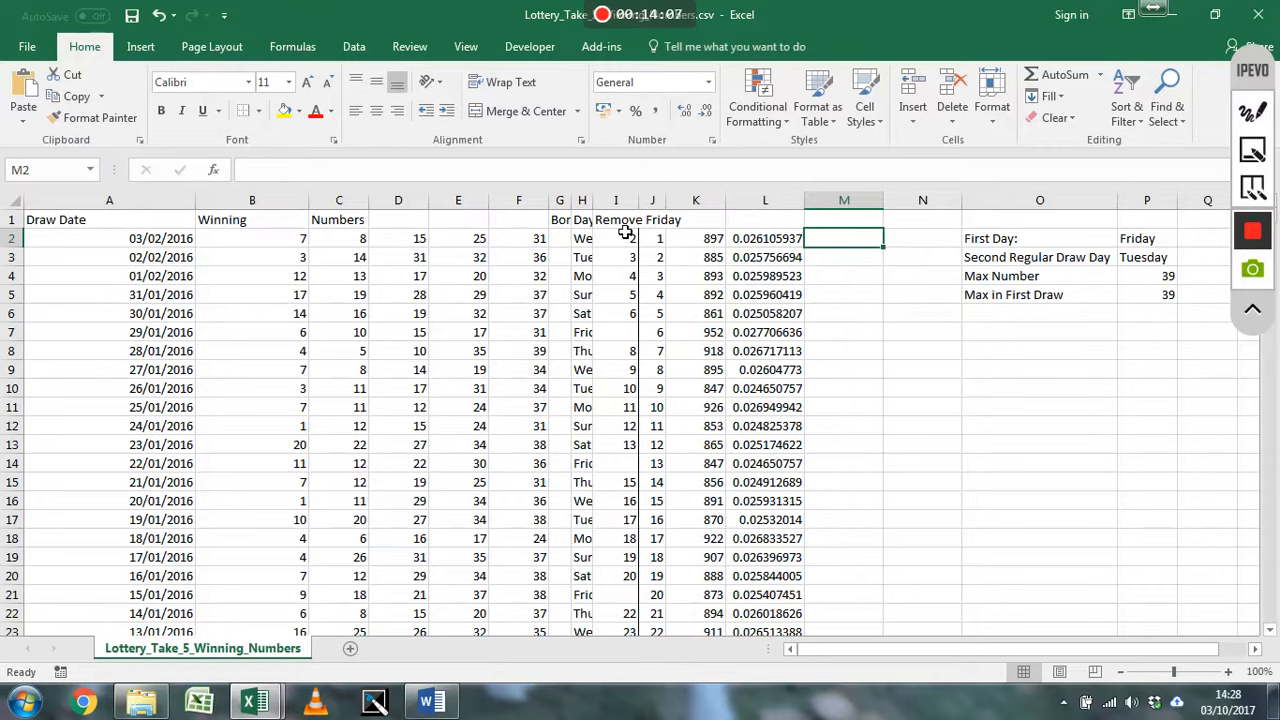
type("=")
left_click(296, 244)
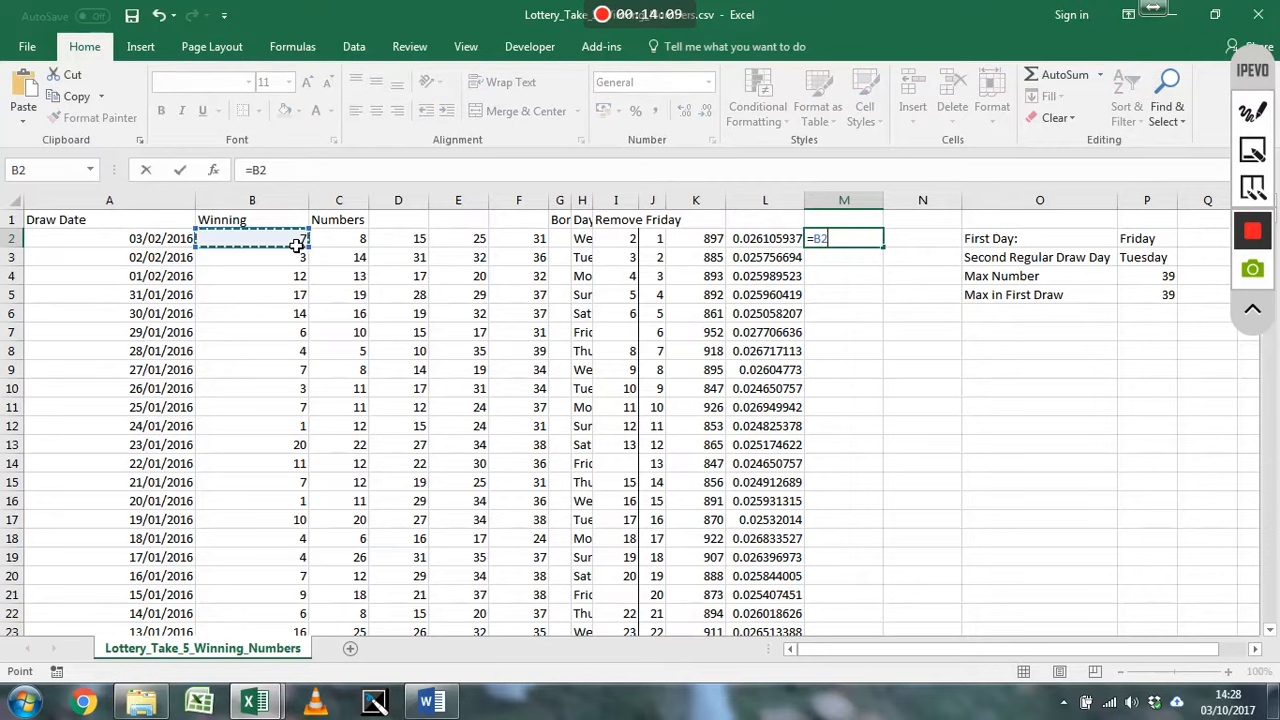
type("&")
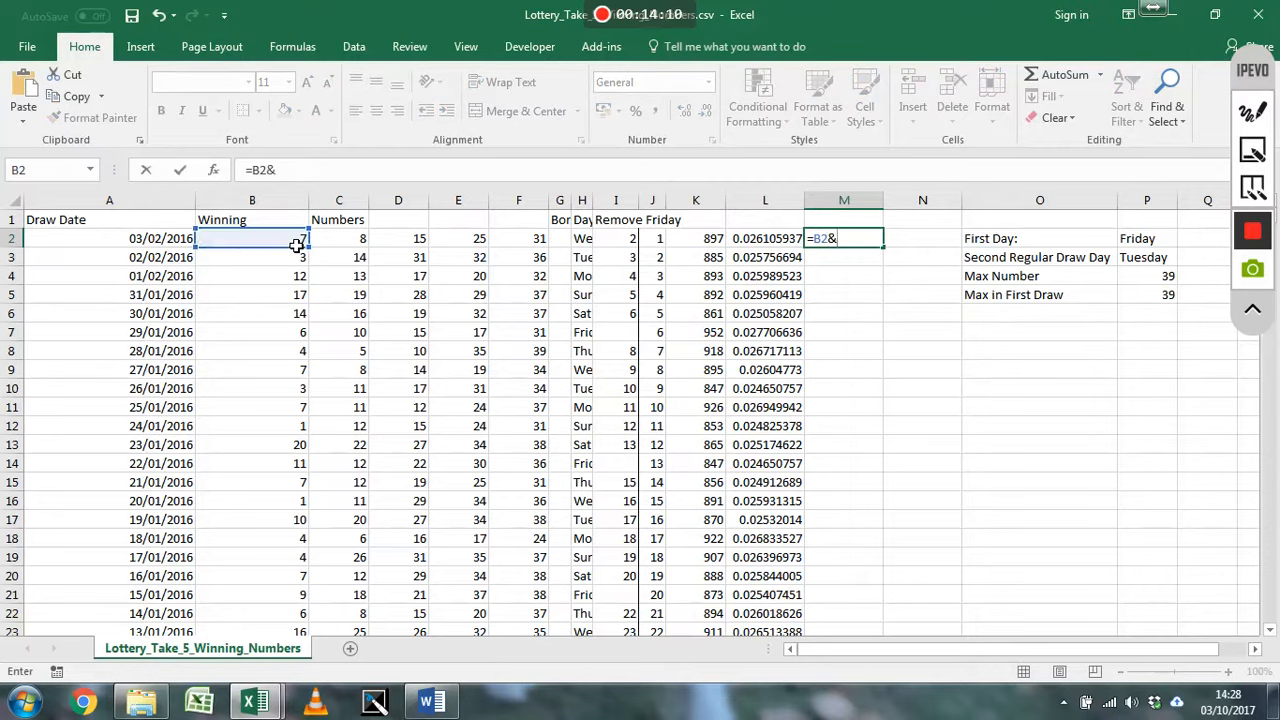
left_click(358, 241)
type("&")
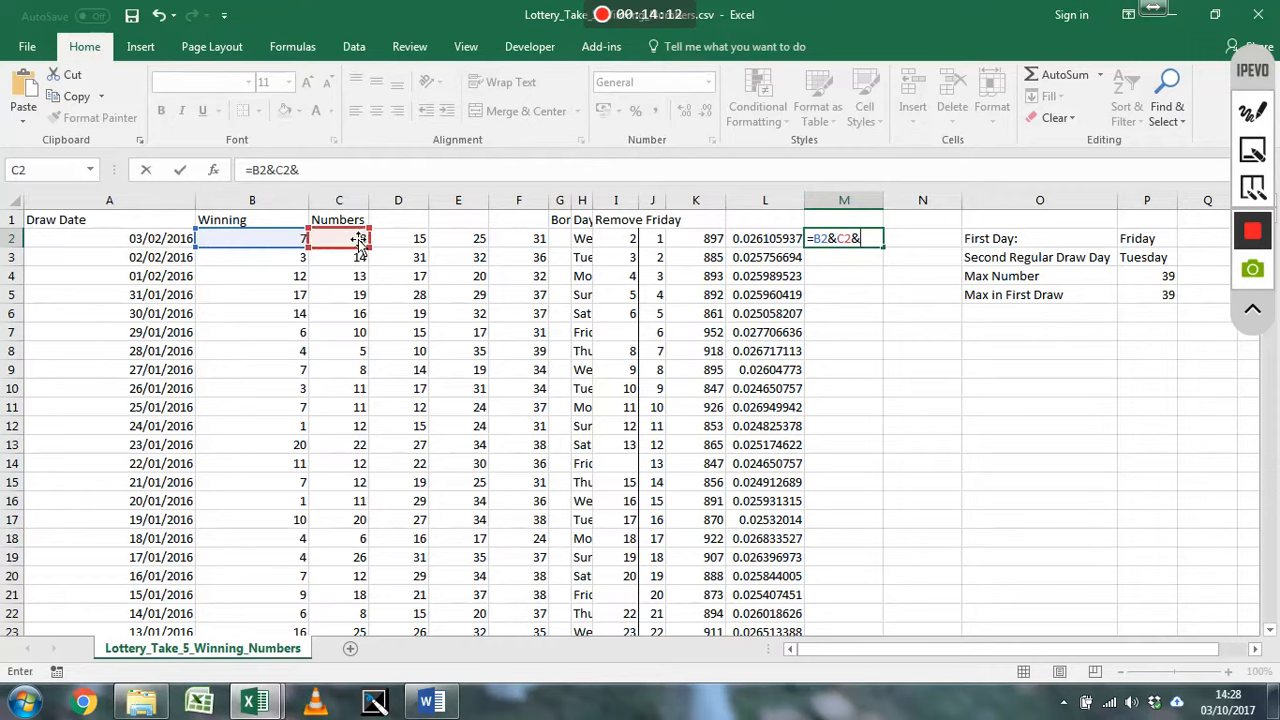
left_click(416, 244)
type("&")
left_click(458, 241)
type("&")
left_click(524, 246)
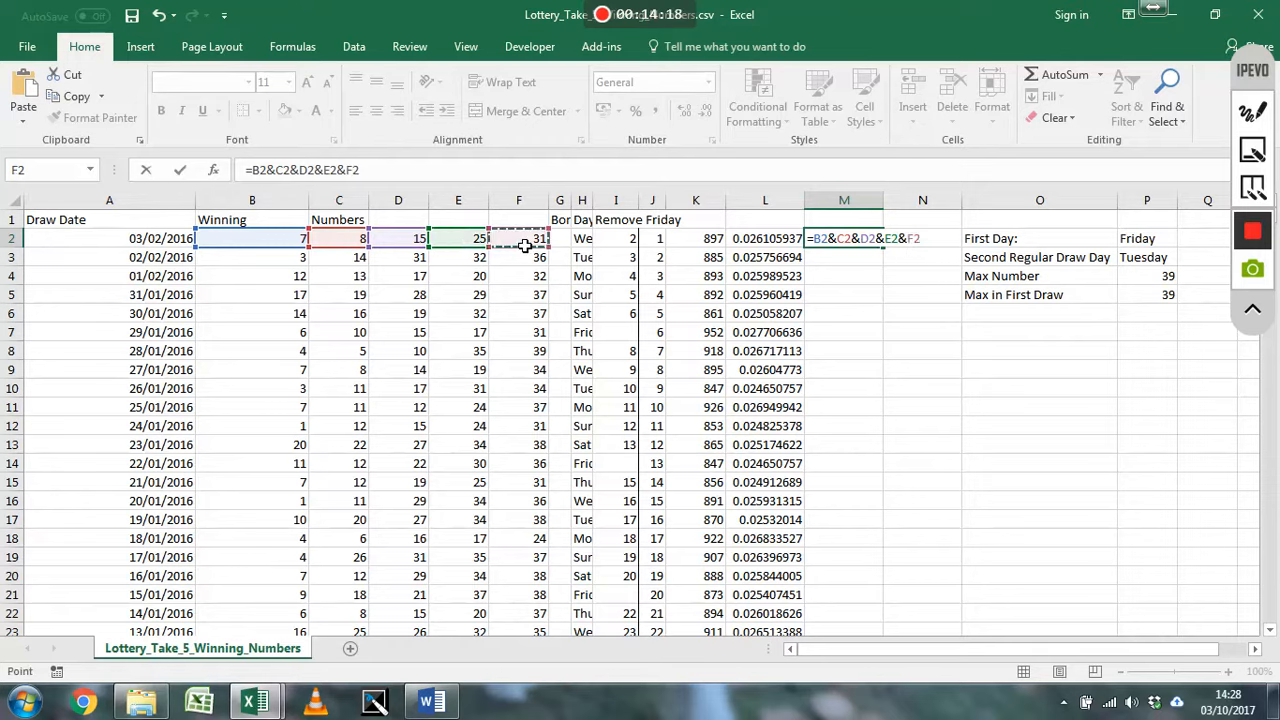
key("Return")
key("Return")
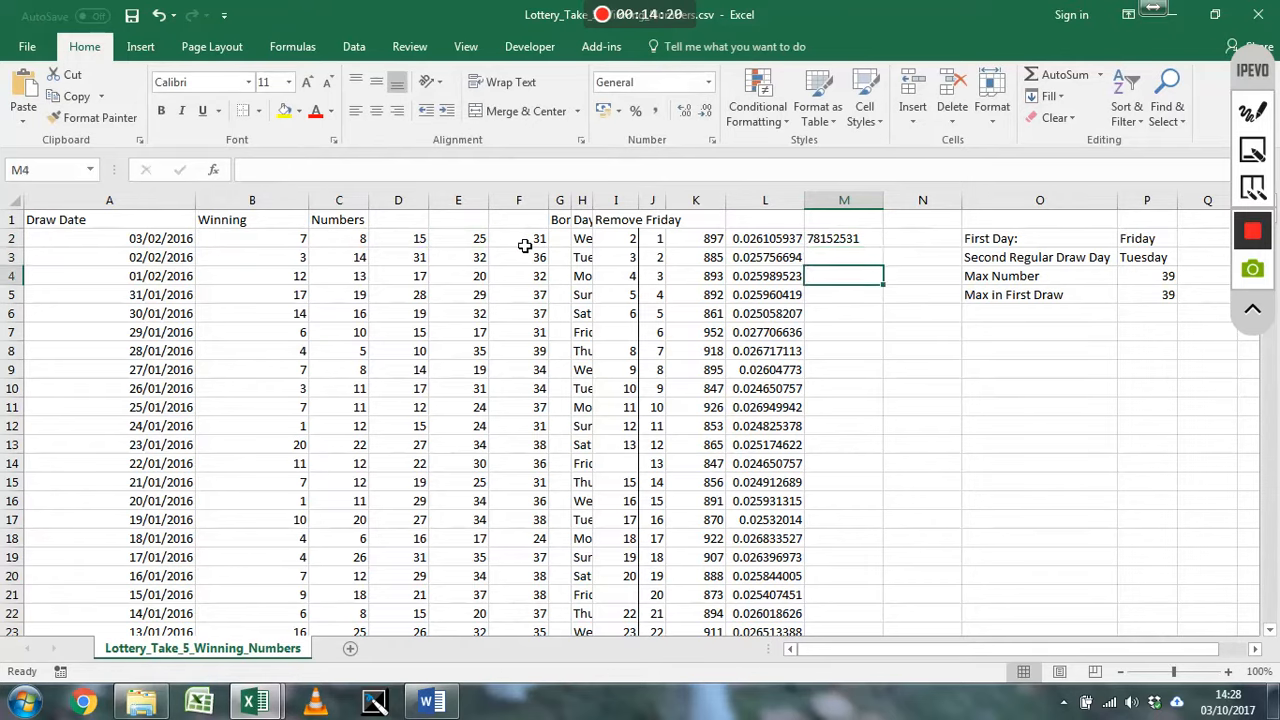
Fill the M2 joining formula down column M to the last draw, check the end of the data, and return to cell N2.
key("Up")
key("Up")
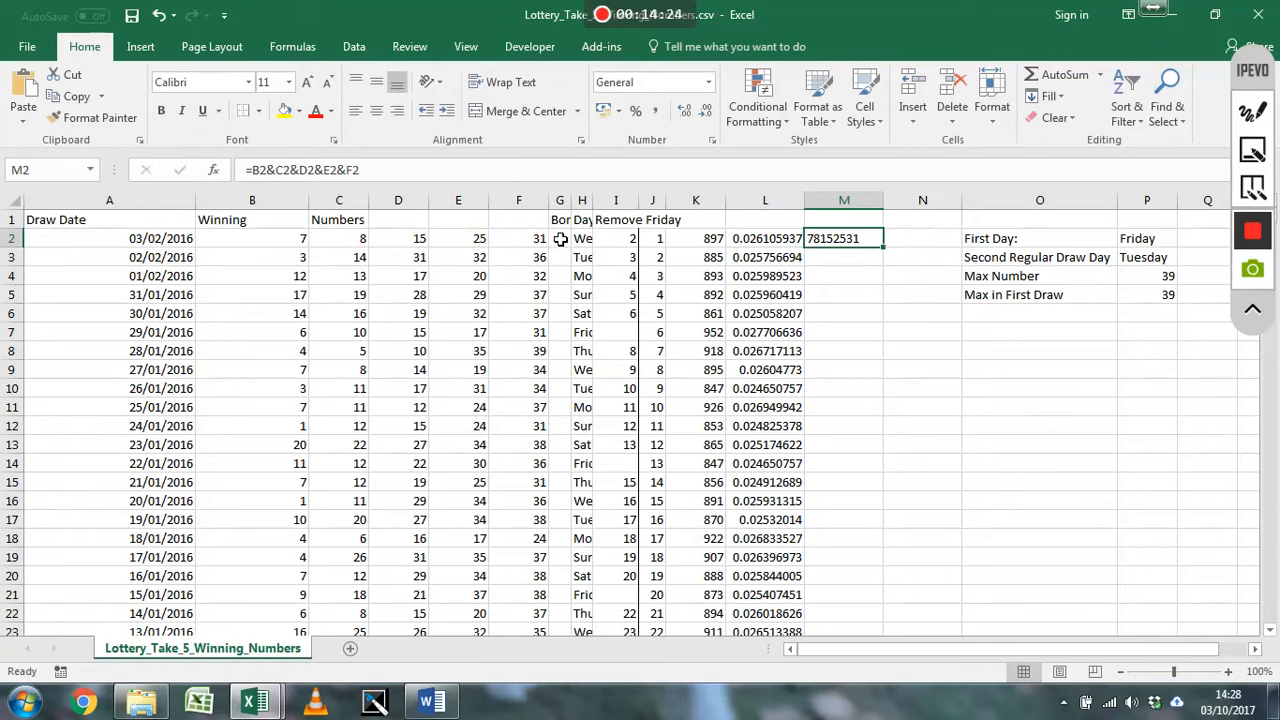
left_click_drag(890, 256, 890, 256)
double_click(890, 256)
key("Down")
key("ctrl+Down")
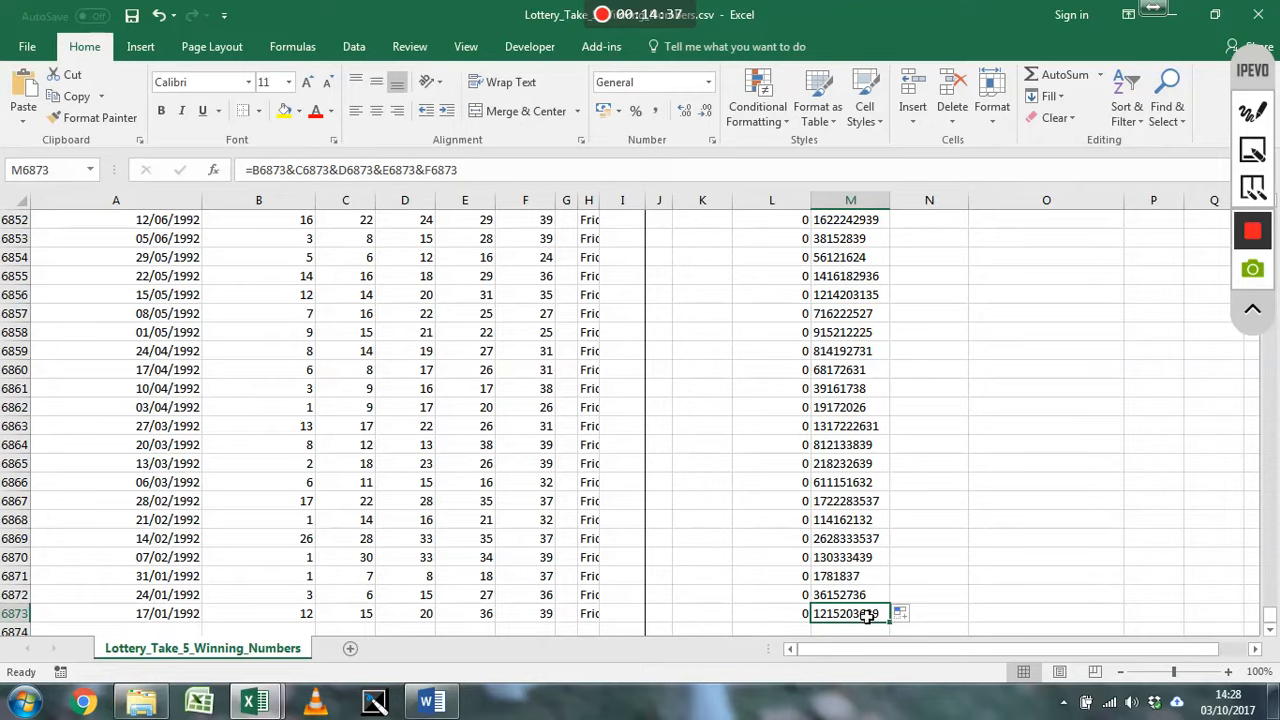
key("End")
key("Up")
key("Right")
key("Up")
key("Down")
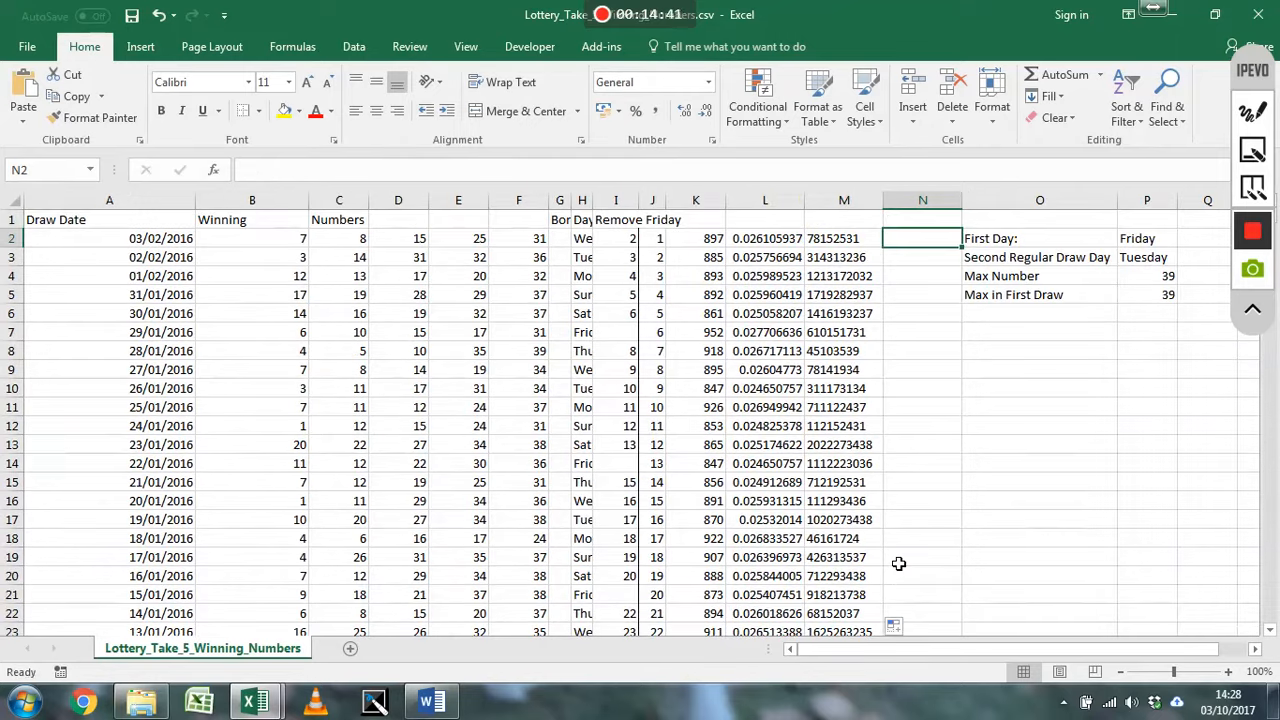
type("=if(")
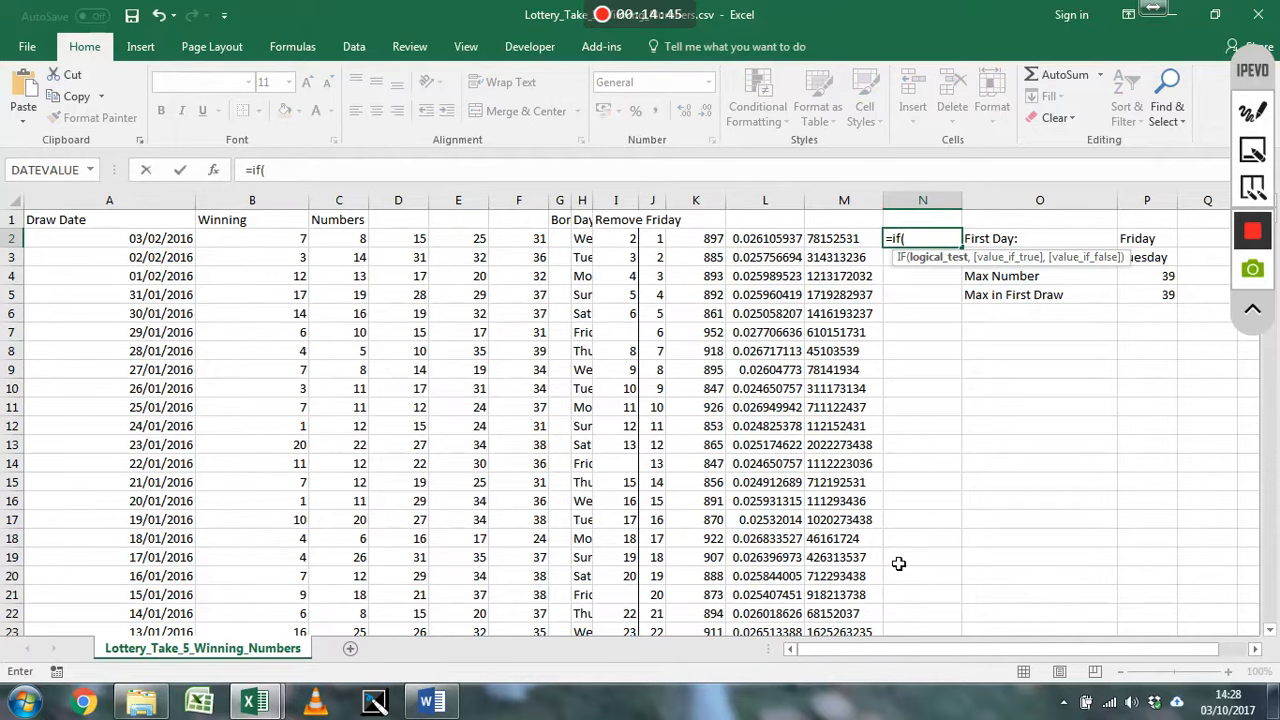
key("Left")
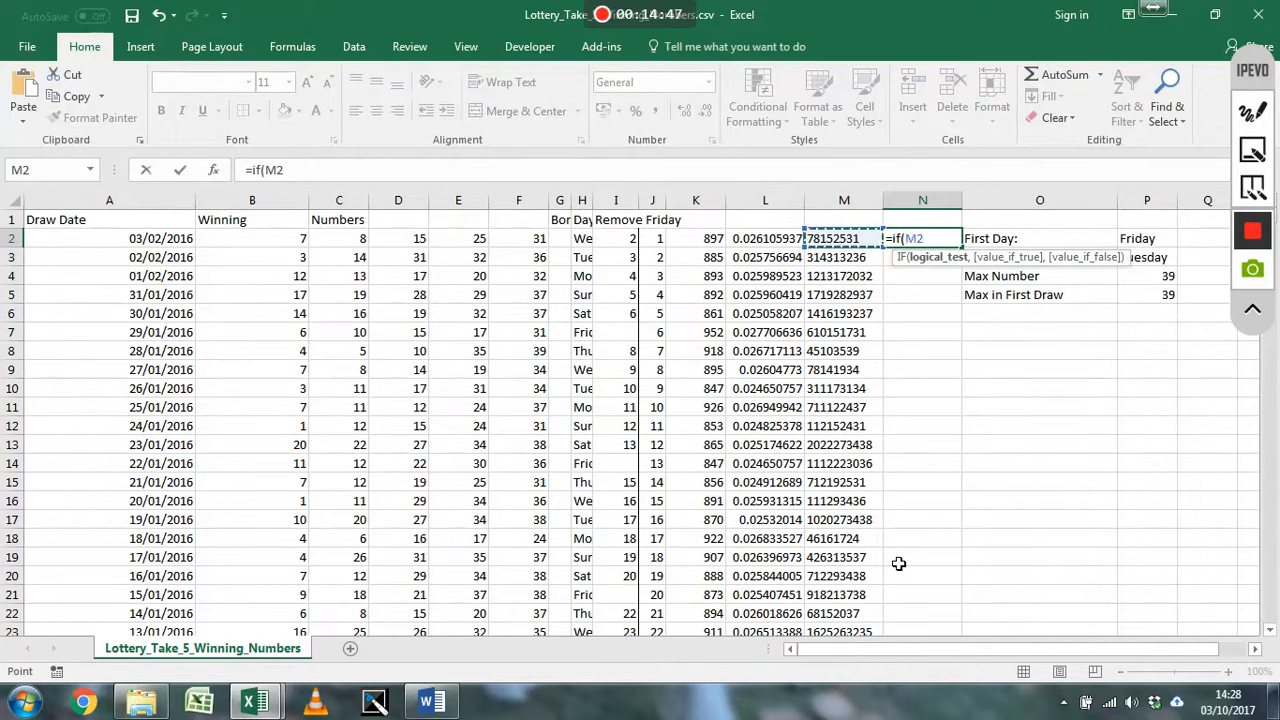
key("BackSpace")
key("BackSpace")
key("BackSpace")
key("BackSpace")
key("BackSpace")
Enter =COUNTIF(M:M,M2) in cell N2 to count how often the joined combination occurs.
type("co")
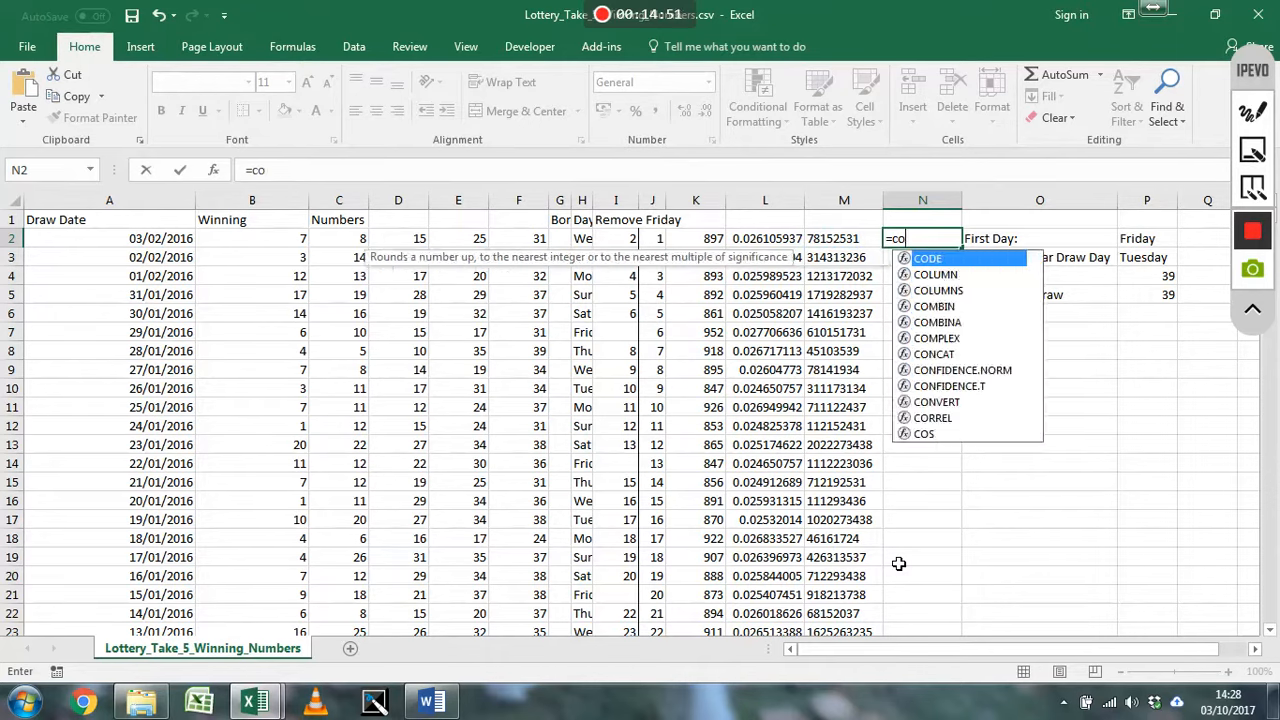
type("untif(")
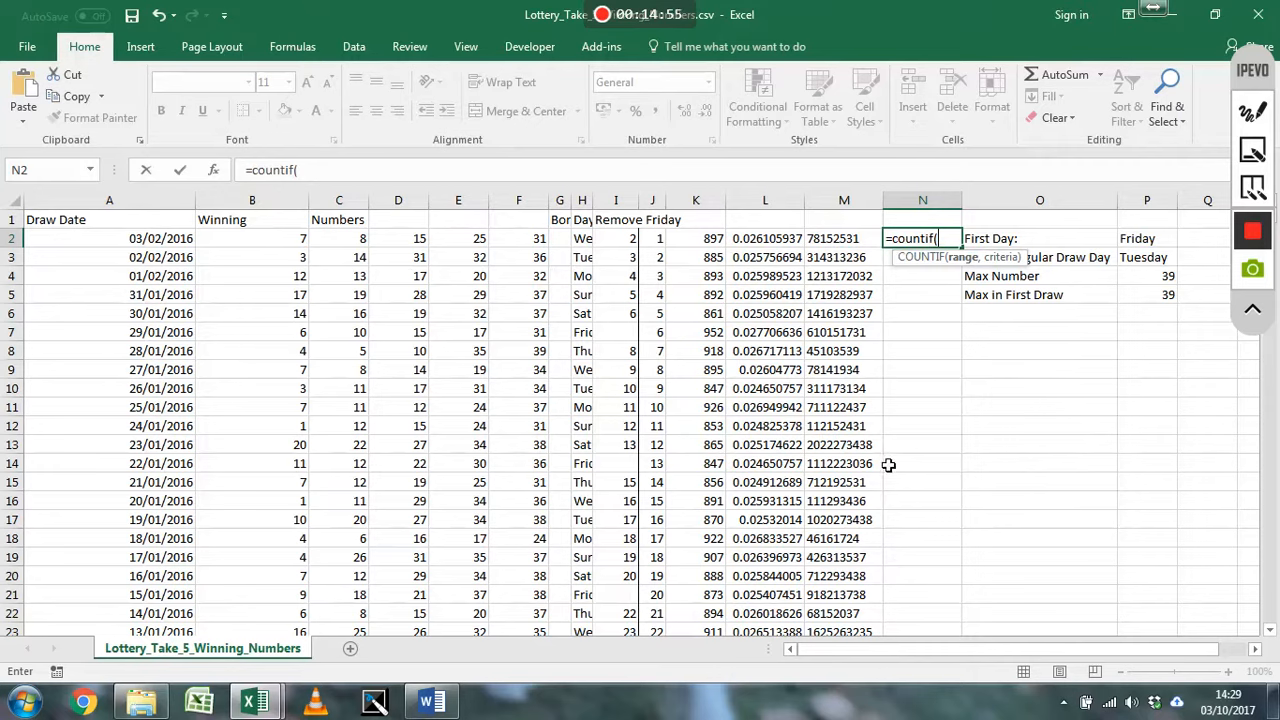
type("M:M")
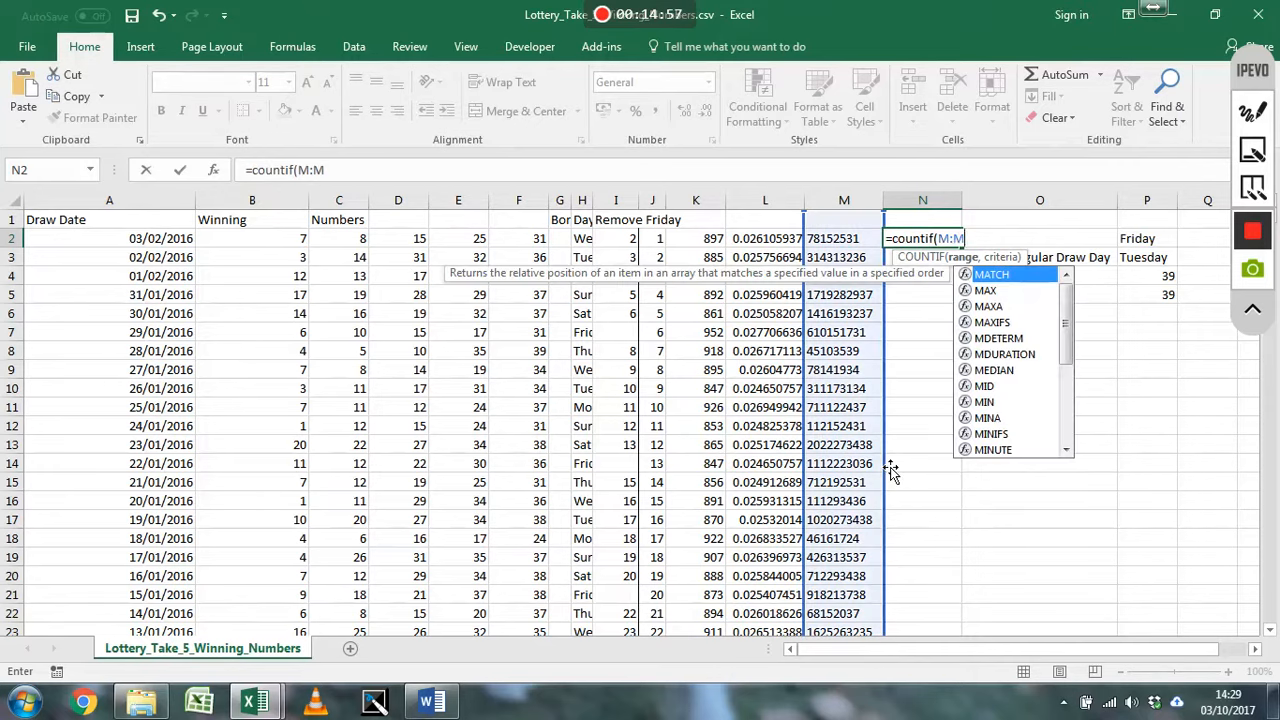
type(",")
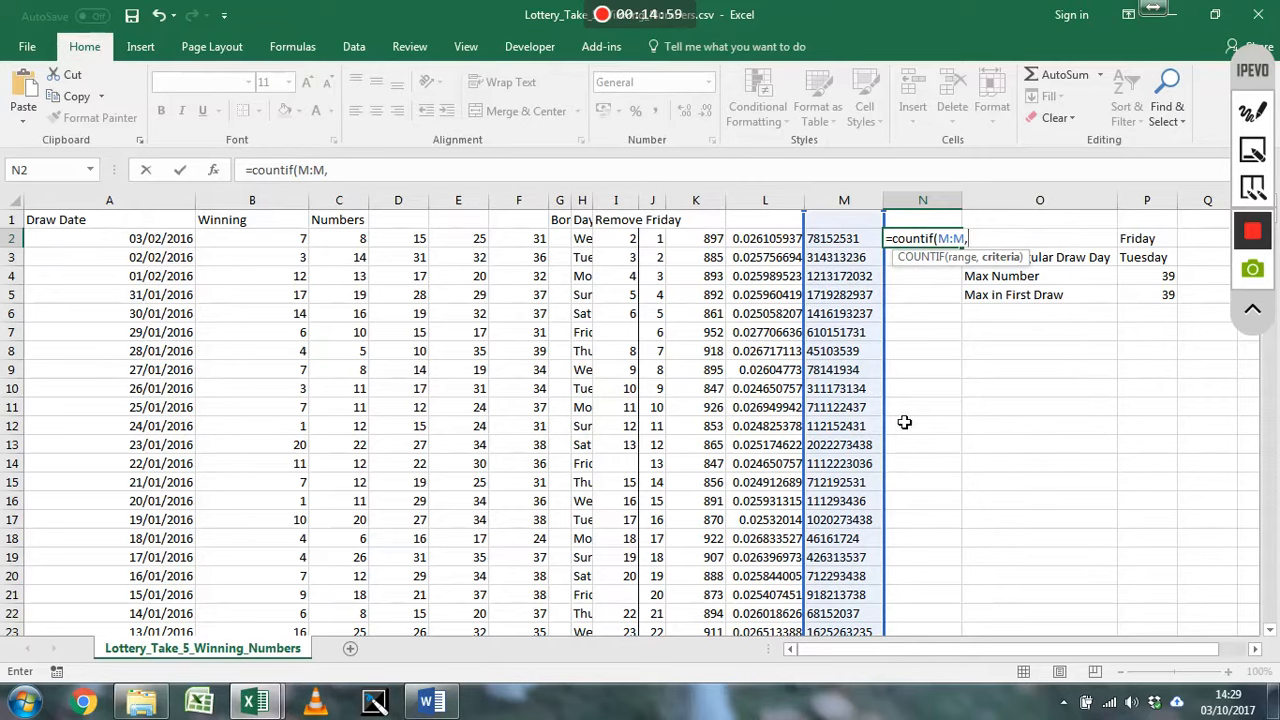
left_click(840, 240)
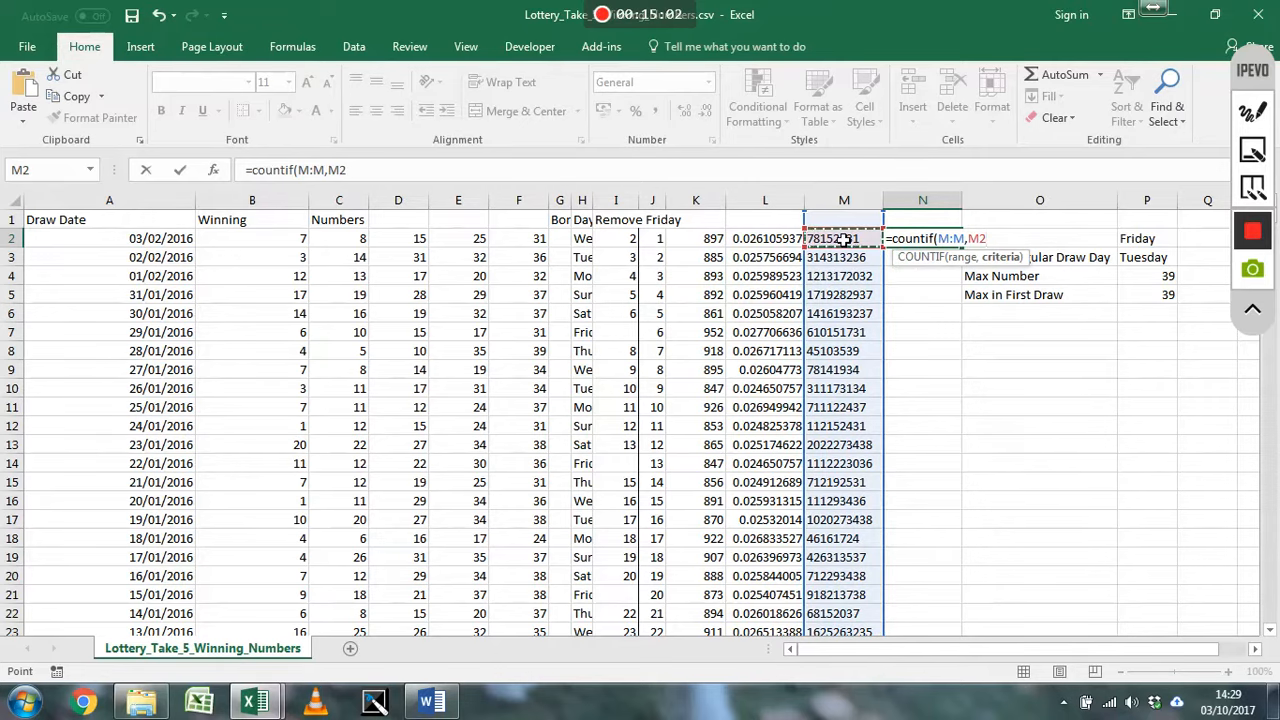
type(")")
key("Return")
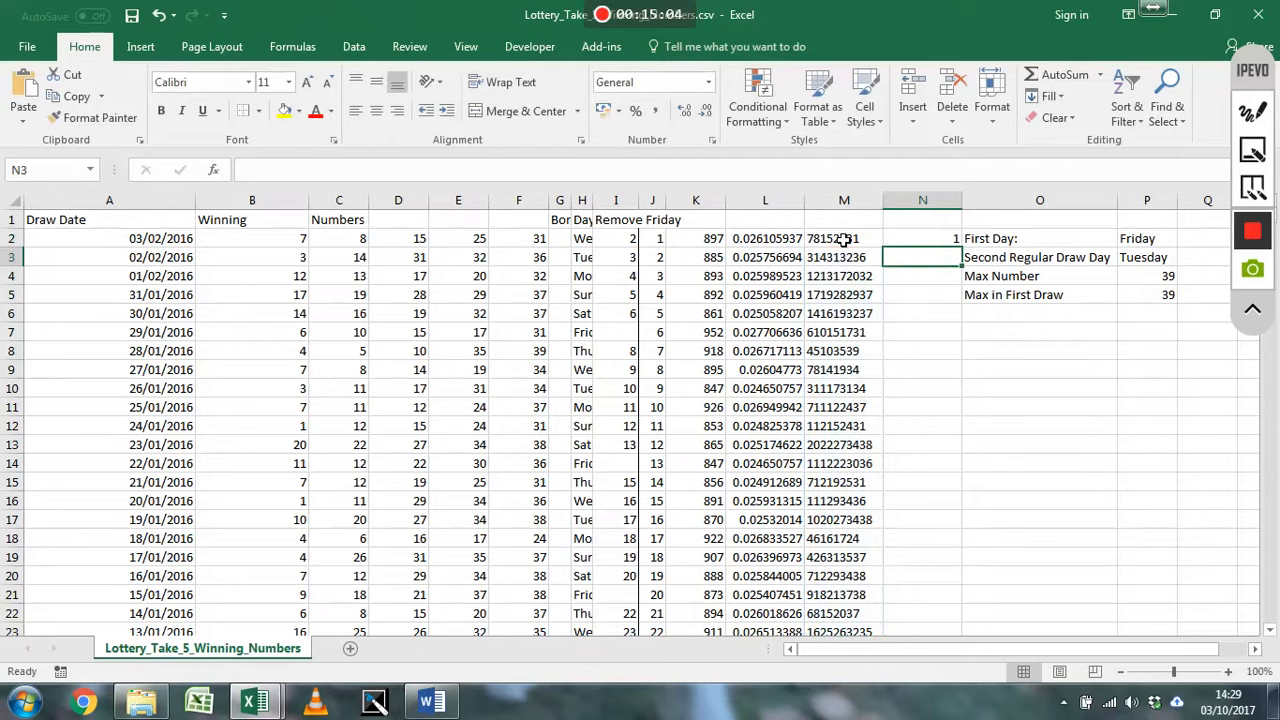
Fill the N2 COUNTIF formula down column N to the end of the data.
left_click(913, 247)
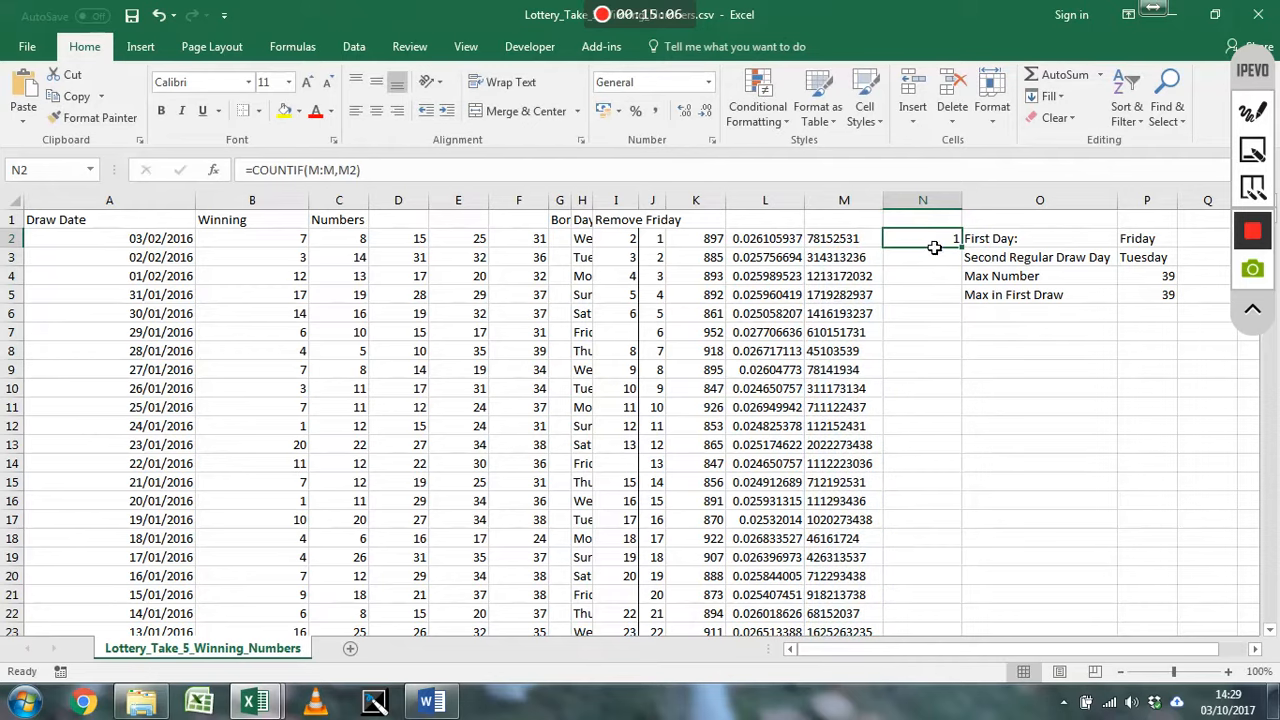
left_click(840, 246)
left_click(912, 244)
double_click(962, 257)
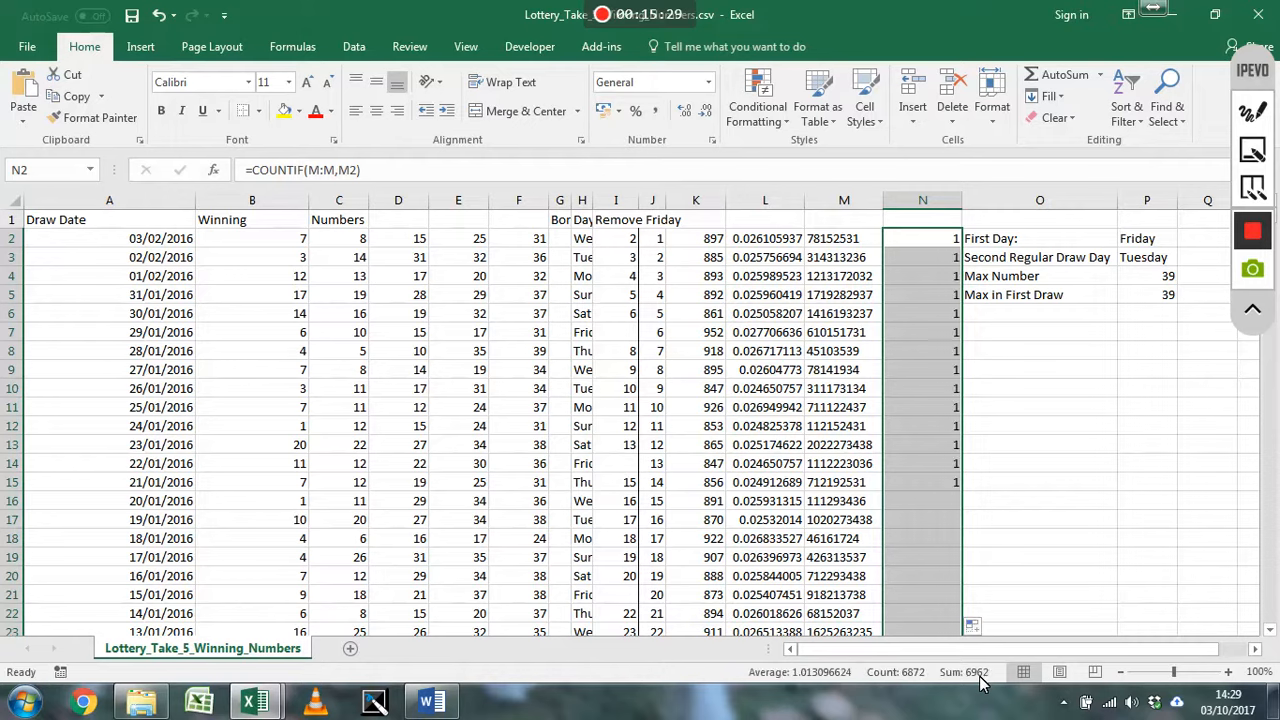
Examine the combination counts down column N for values above 1.
left_click(924, 243)
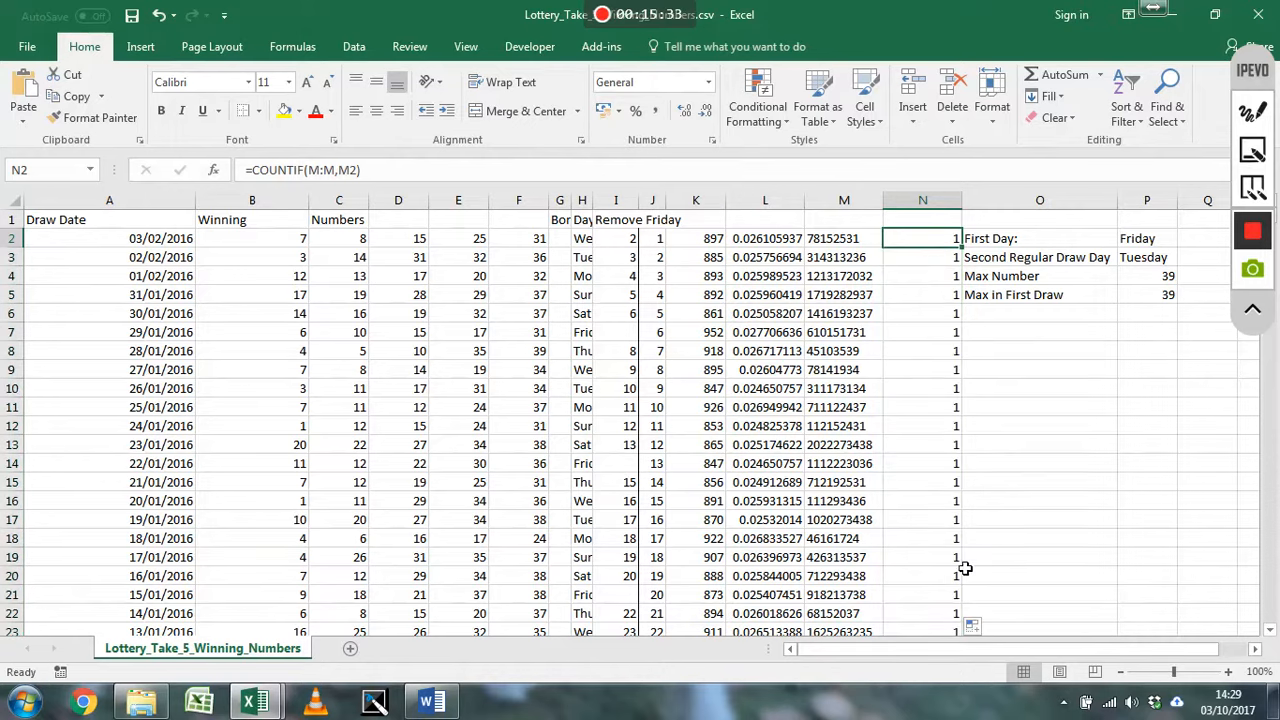
left_click(946, 631)
scroll(957, 568, "down", 20)
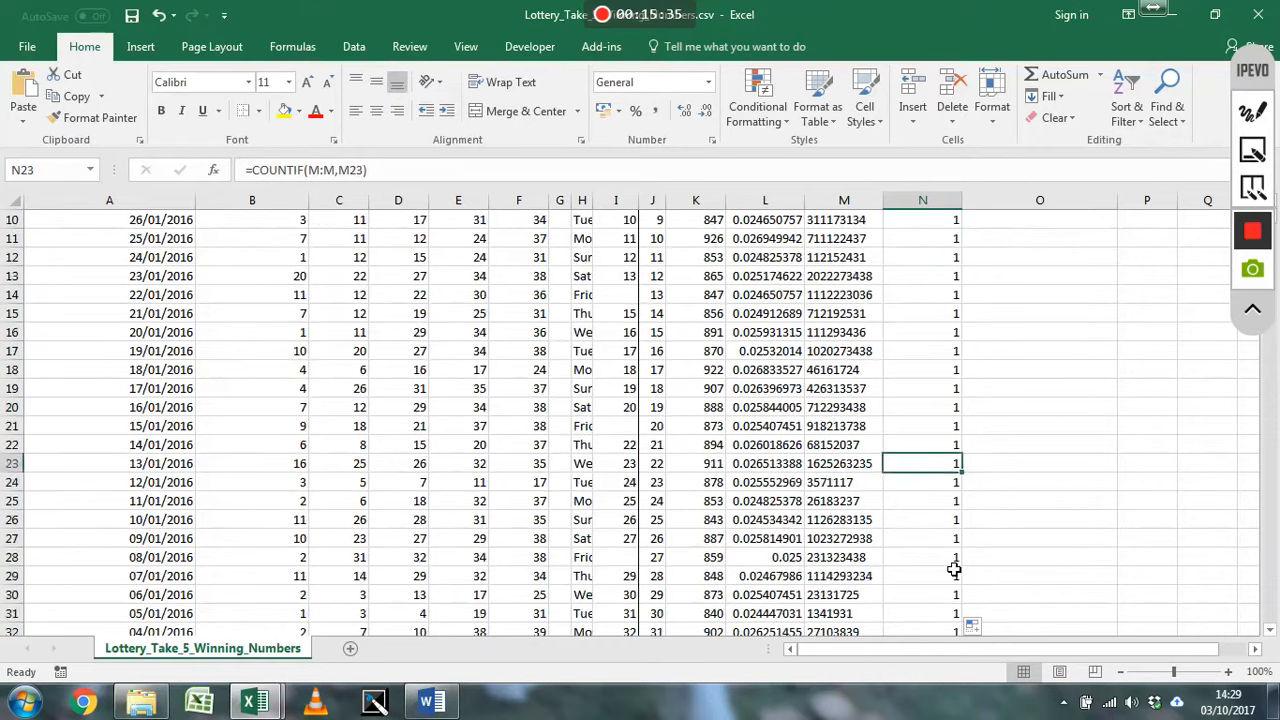
scroll(954, 569, "down", 11)
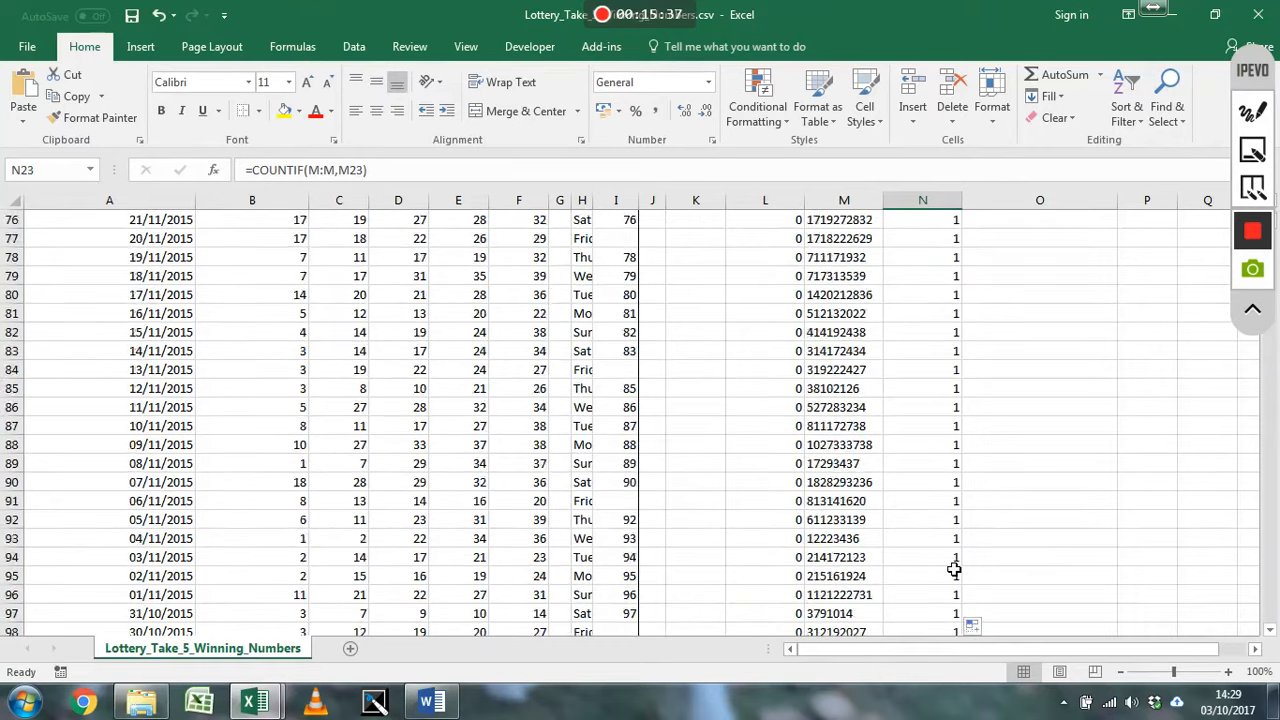
scroll(954, 569, "down", 6)
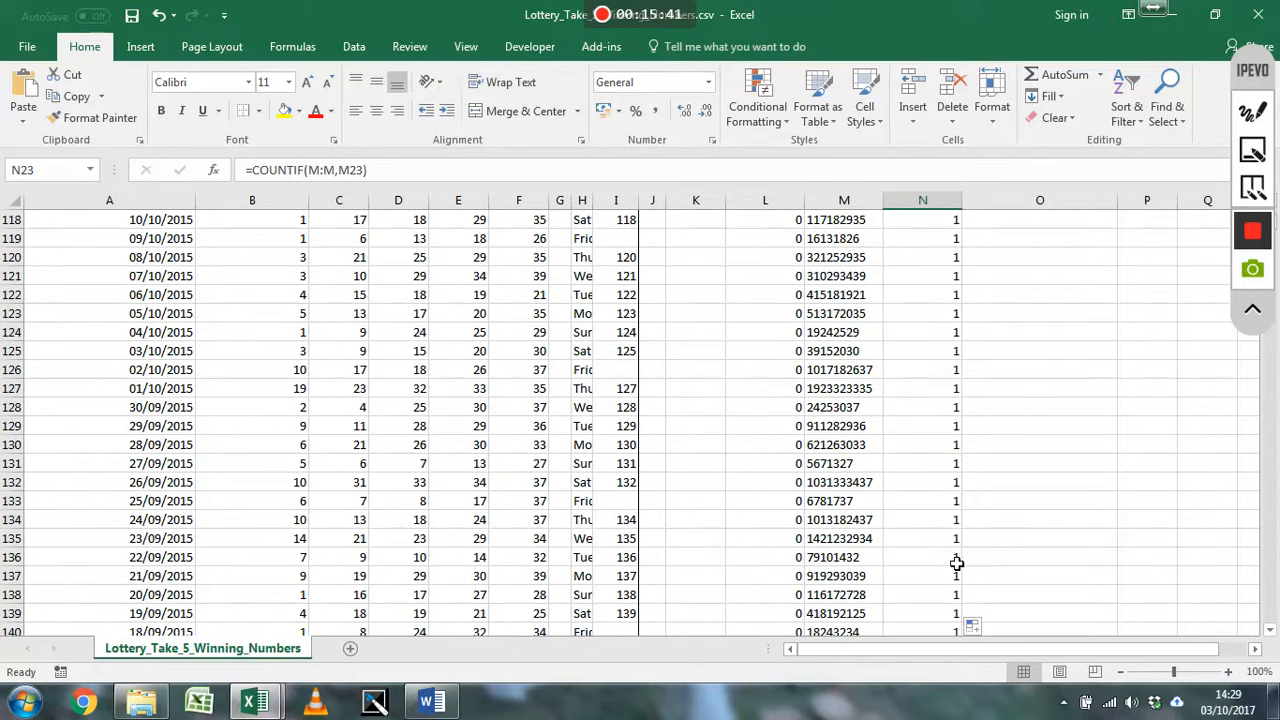
scroll(957, 563, "up", 20)
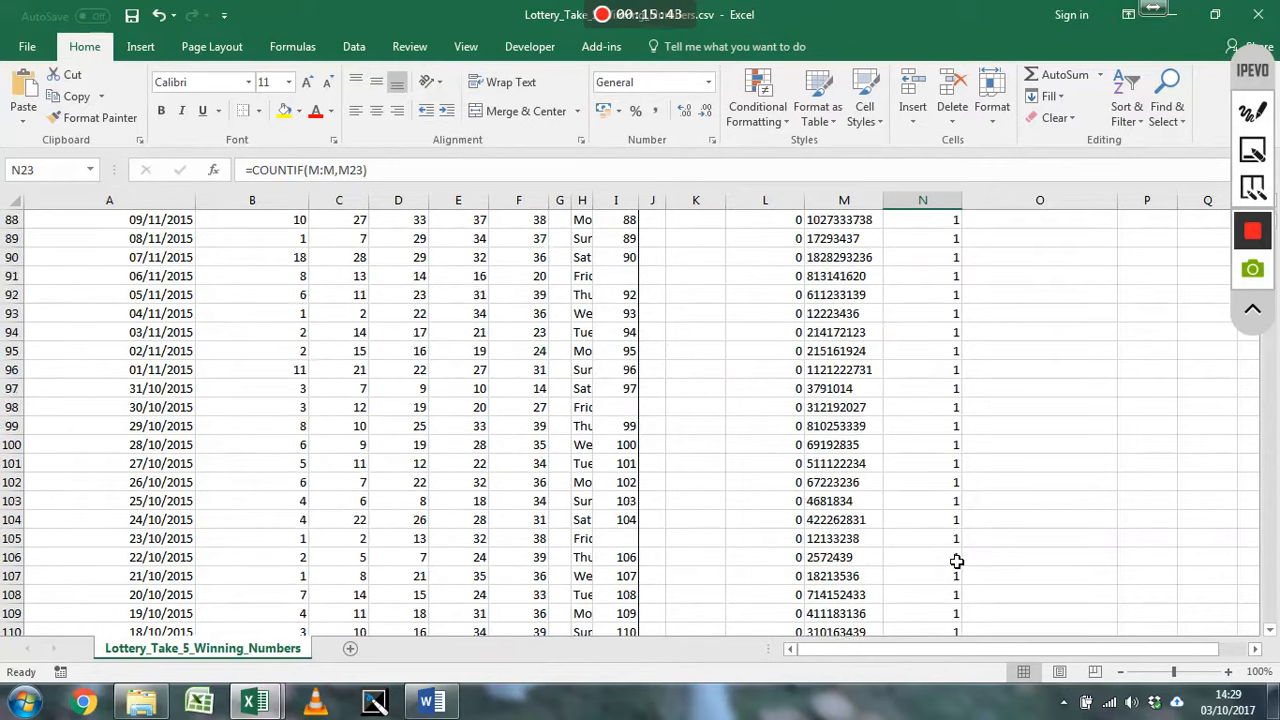
scroll(957, 563, "up", 15)
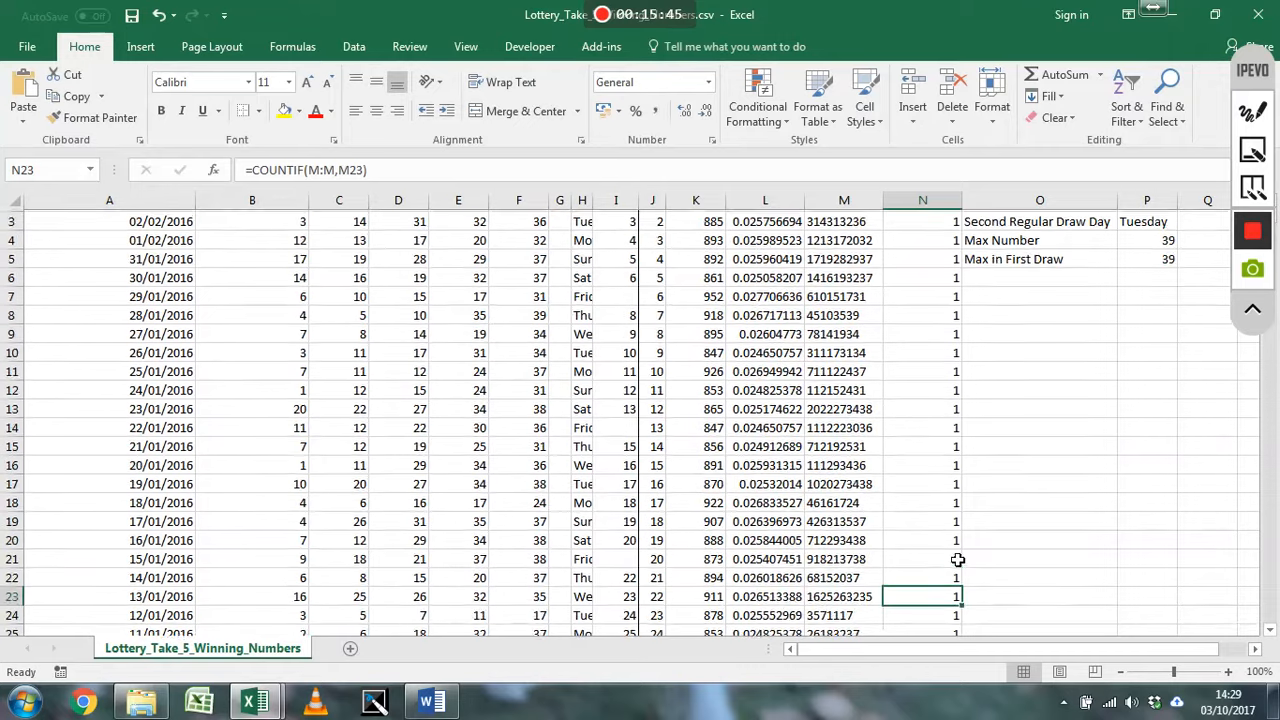
Enter the label "How many sequences drawn twice?" in cell O6, below Max in First Draw.
left_click(1016, 318)
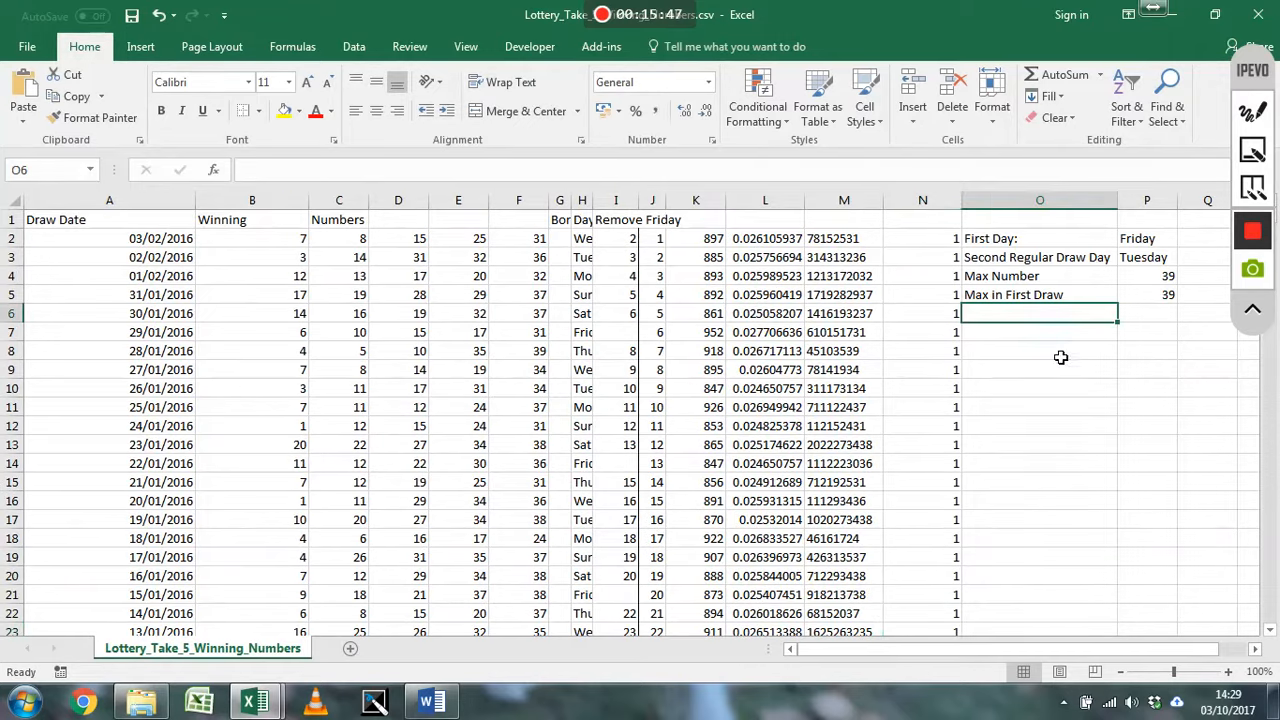
type("How")
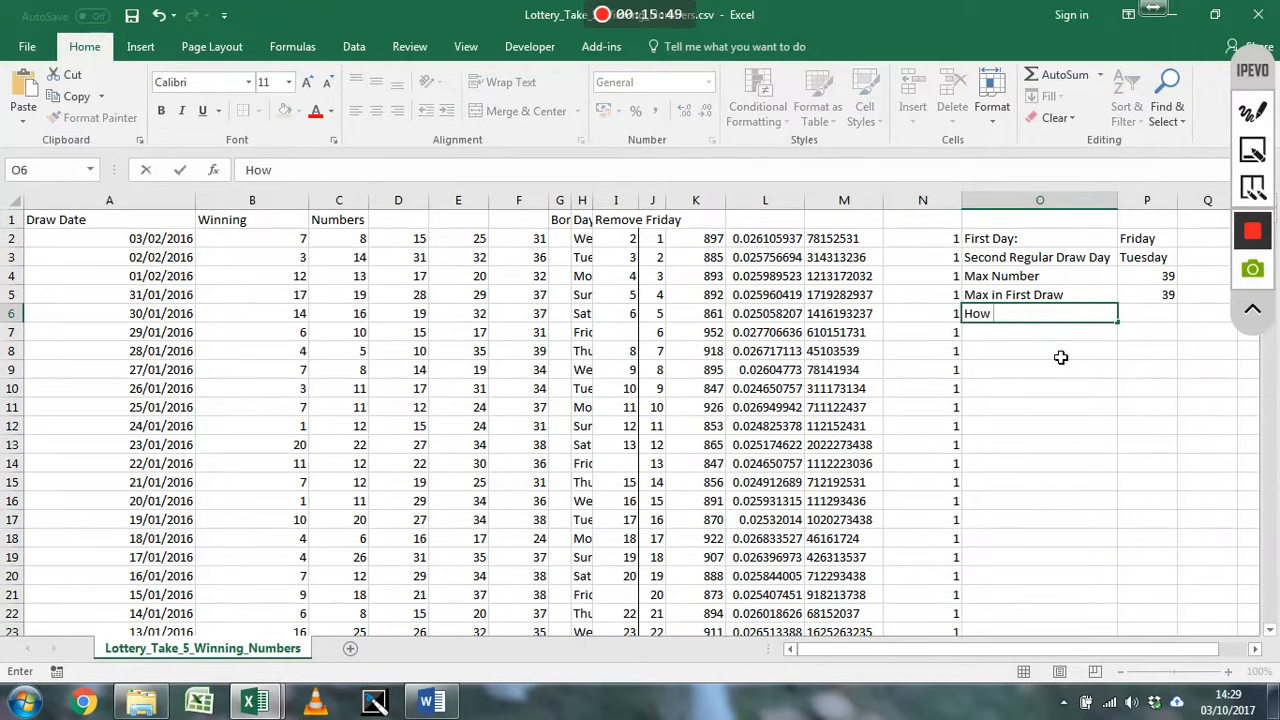
type(" many do")
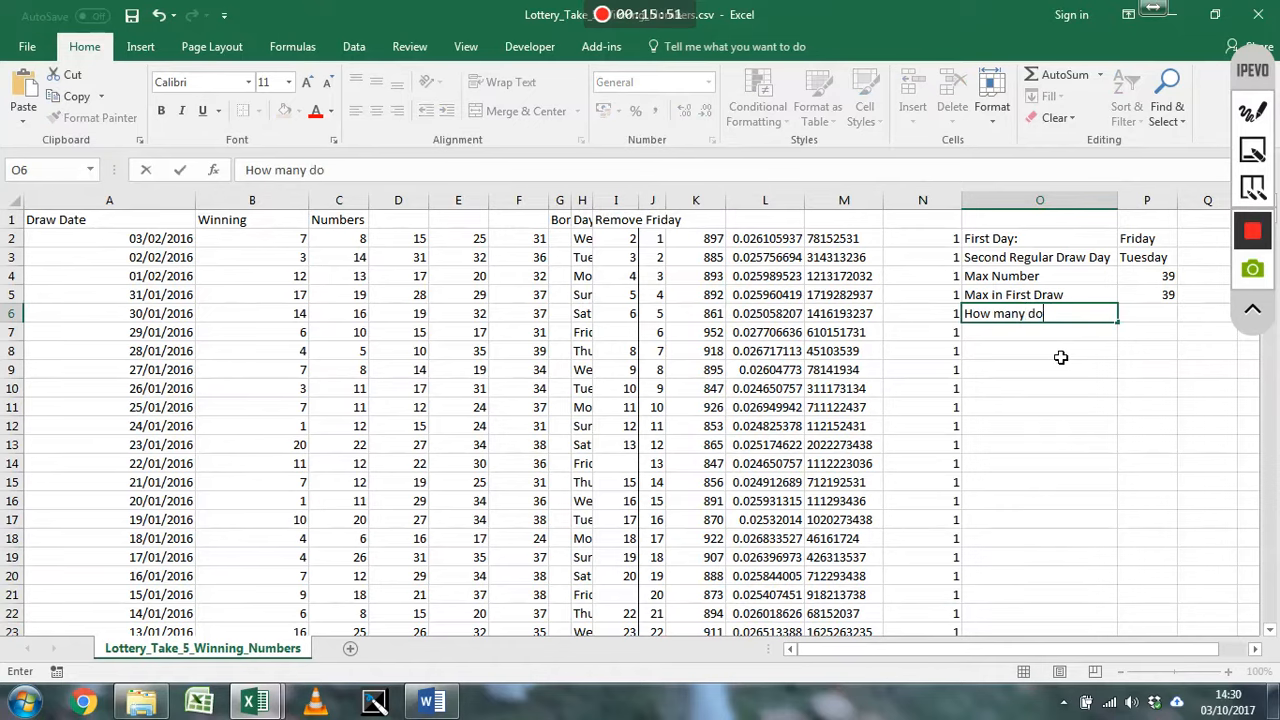
type("uble")
key("BackSpace")
key("BackSpace")
key("BackSpace")
key("BackSpace")
key("BackSpace")
type("sequences")
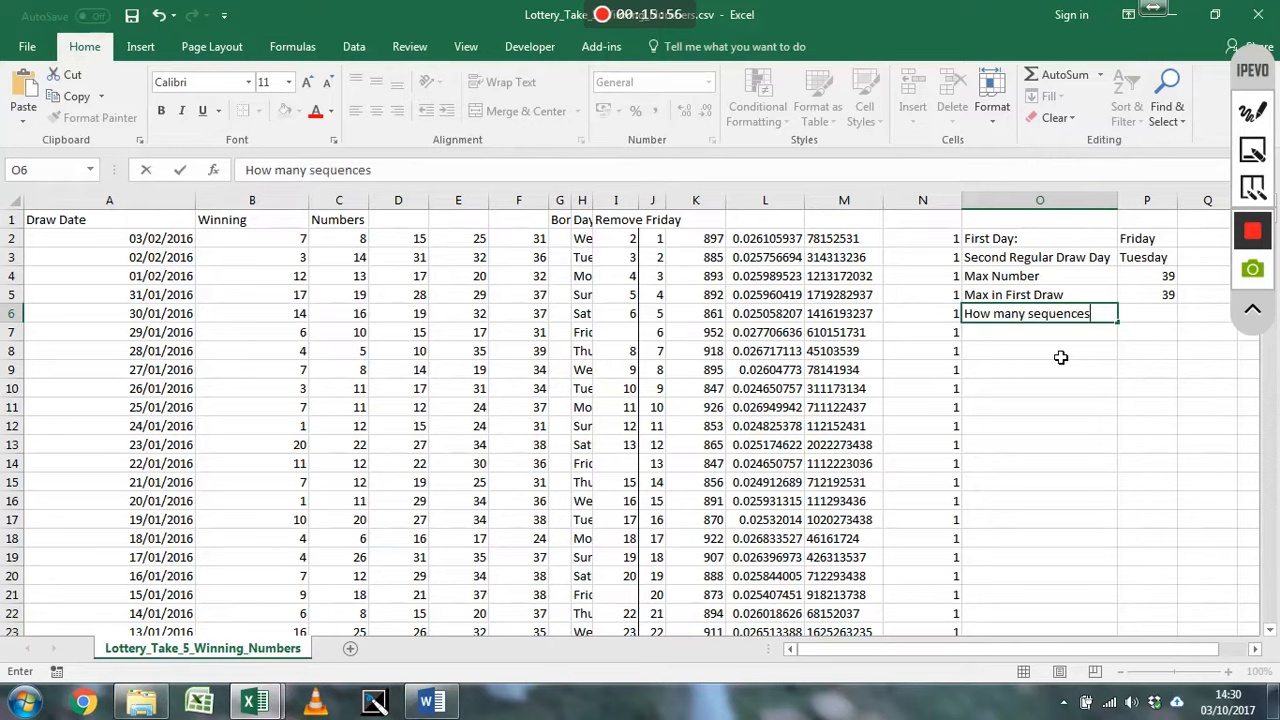
type(" drawn twic")
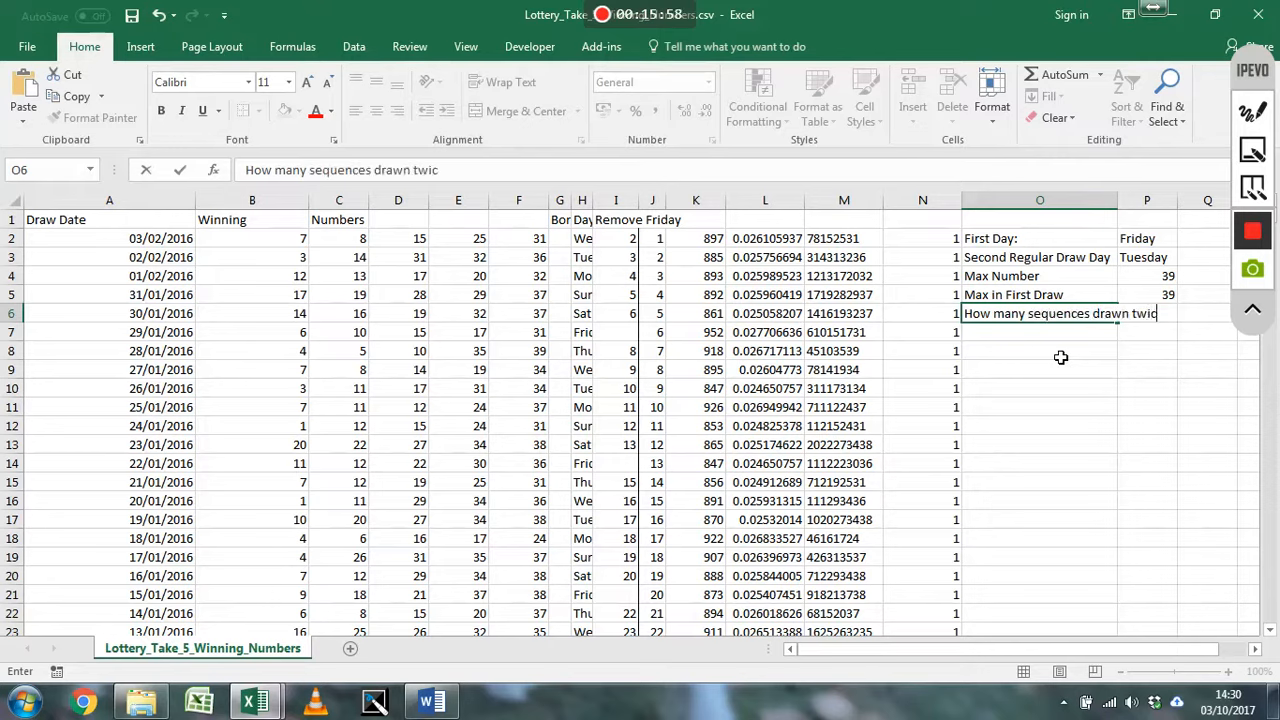
type("e?")
left_click(1066, 369)
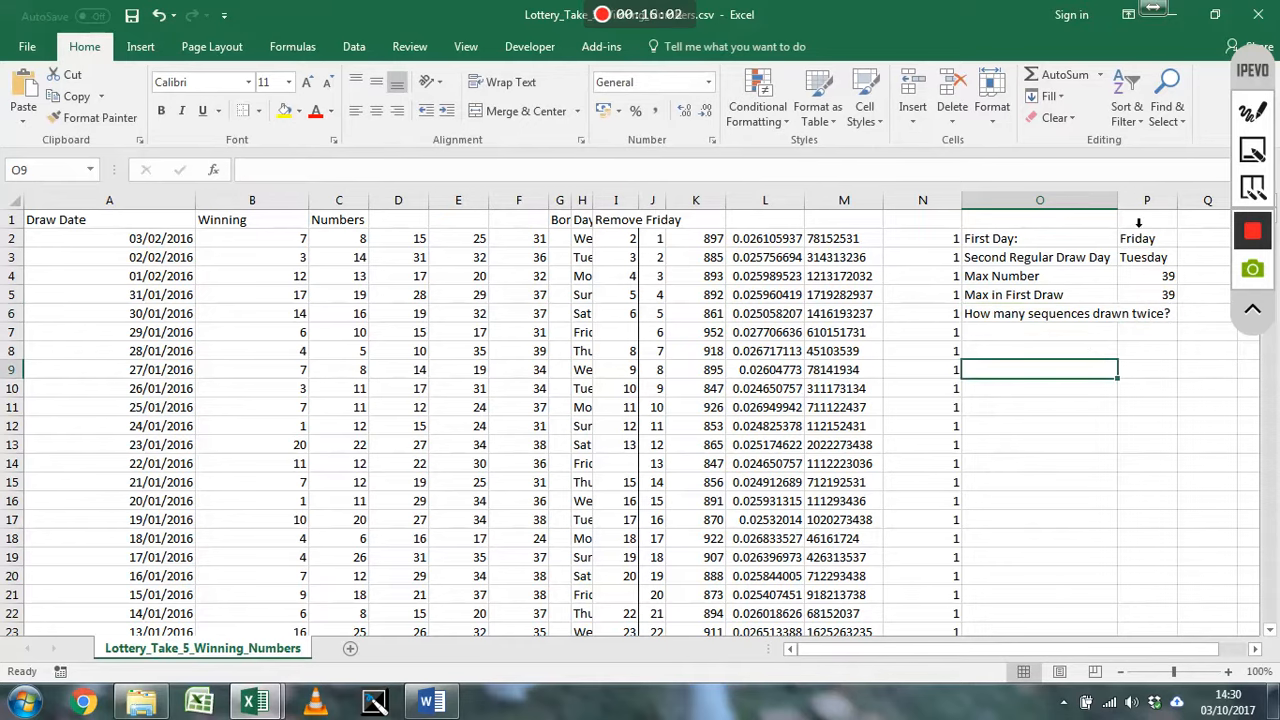
Autofit column O to its labels and narrow column N.
double_click(1117, 205)
left_click_drag(969, 211, 912, 212)
left_click(1048, 333)
left_click(1100, 318)
Enter =COUNTIF(N:N,">1") in P6 to count the column N values above 1.
left_click(1166, 316)
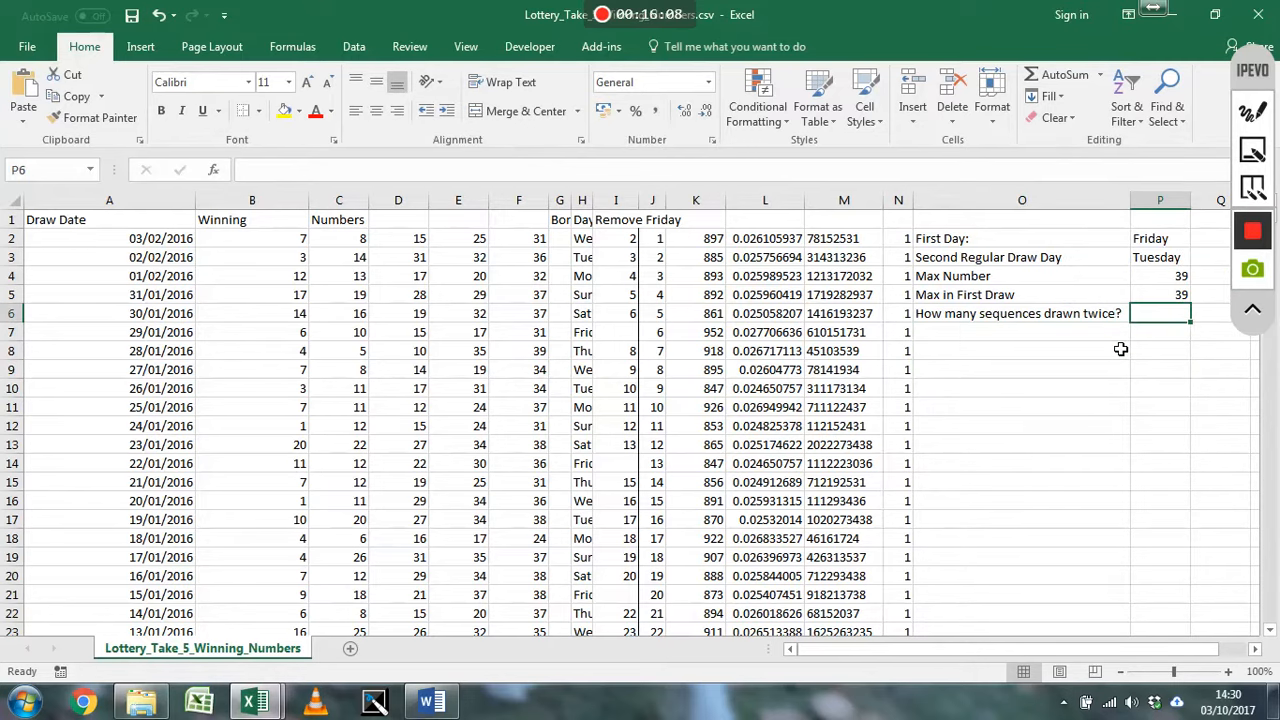
type("=co")
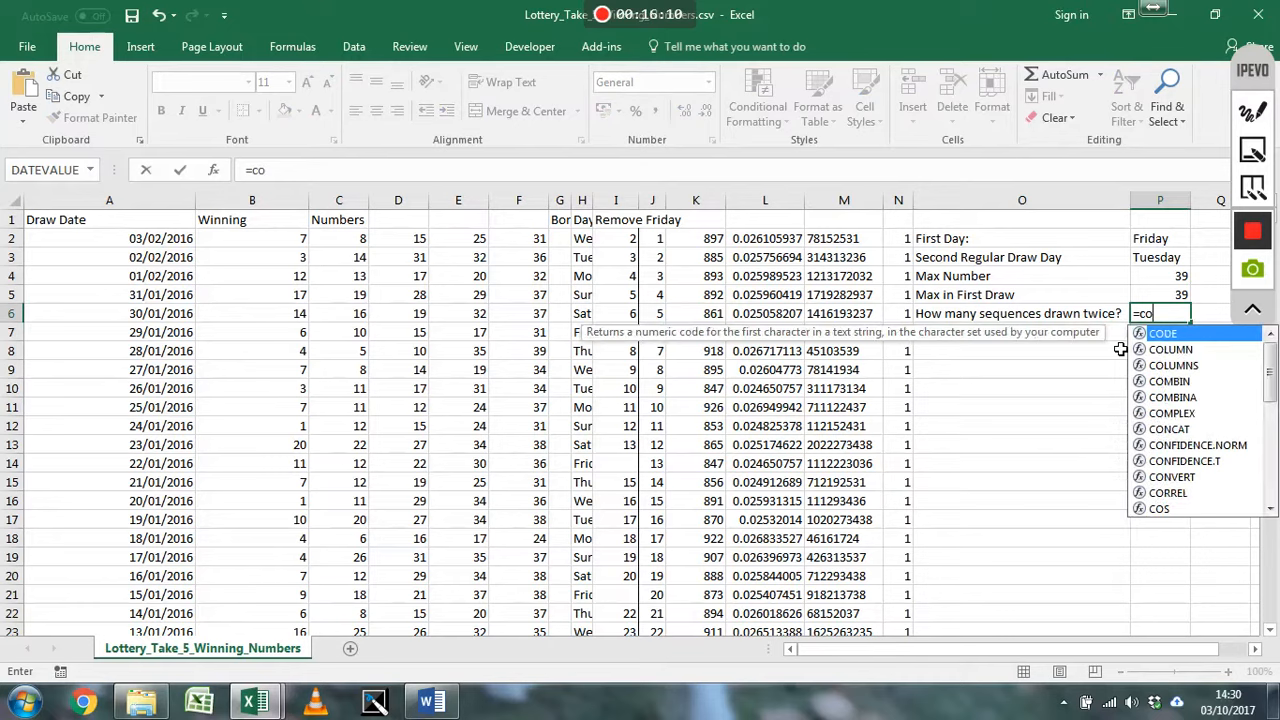
type("untif")
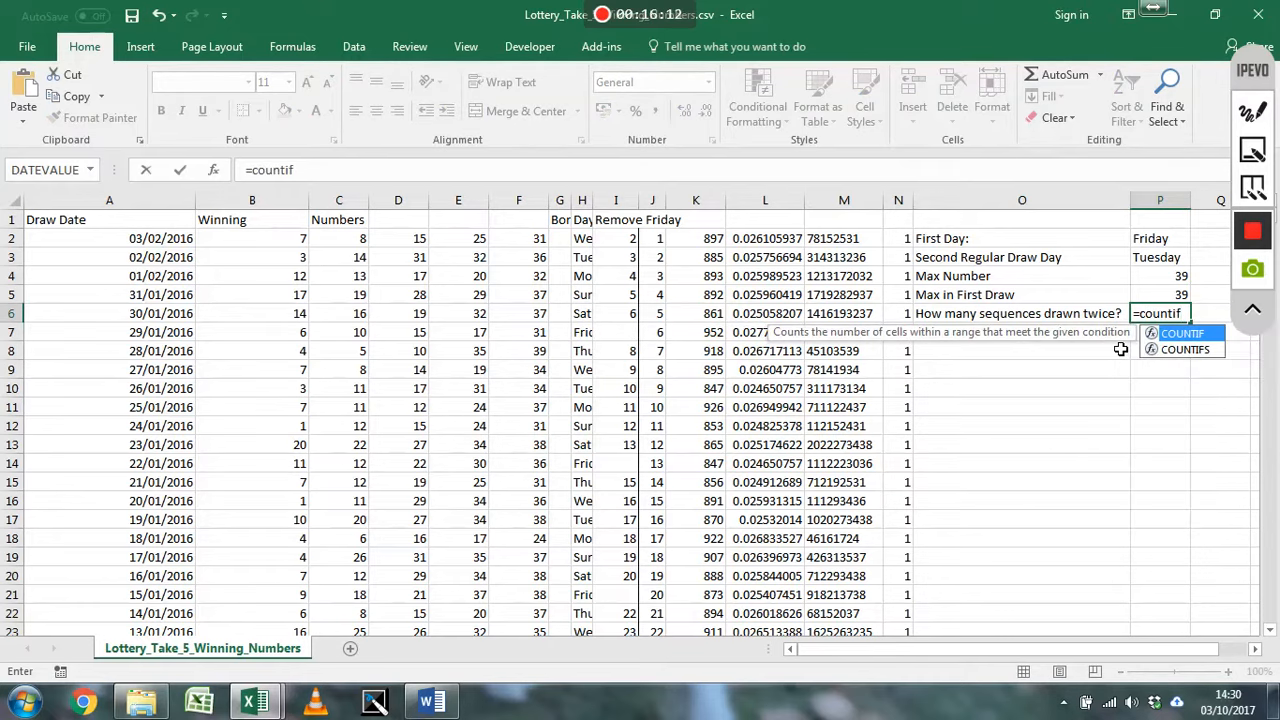
type("(")
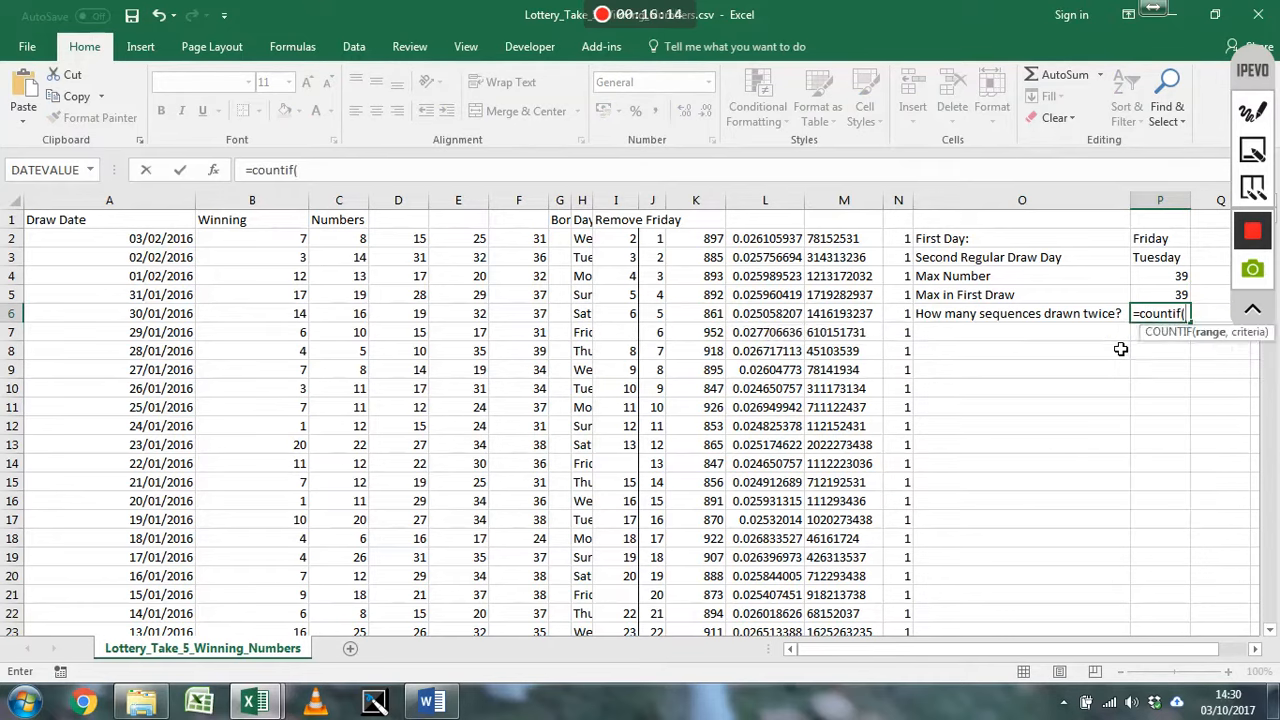
type("N")
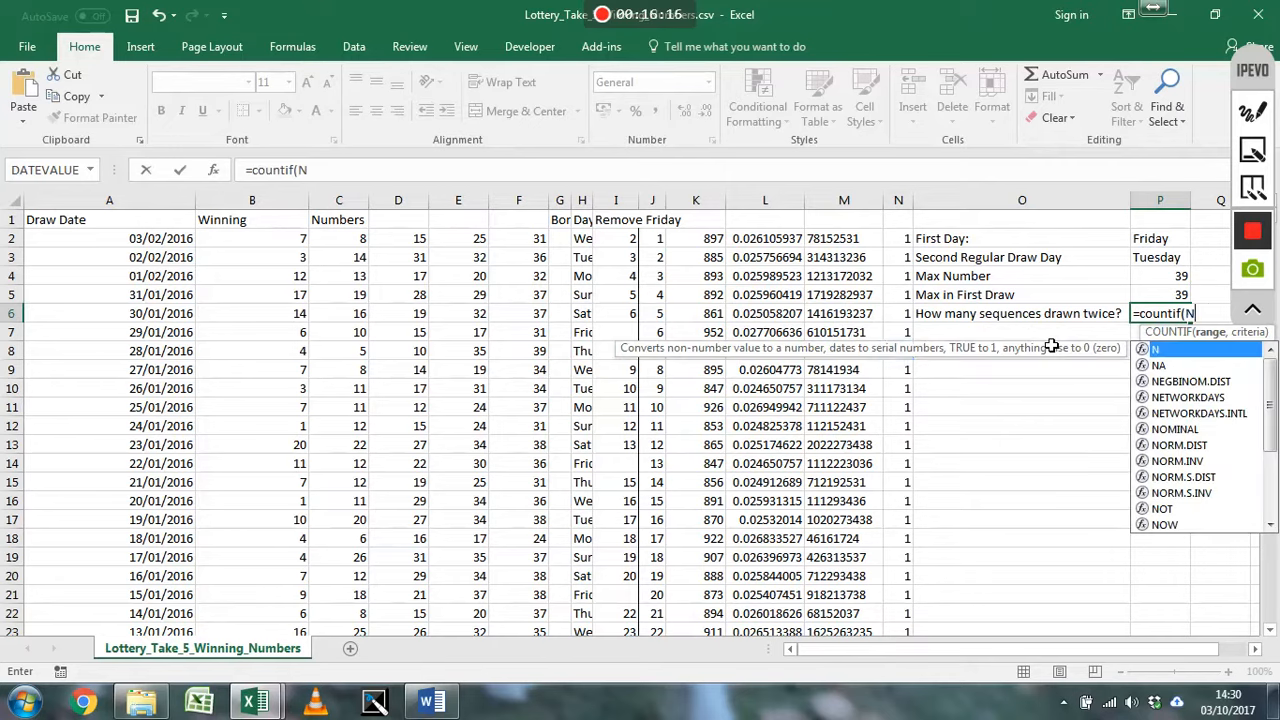
type(":N,2)")
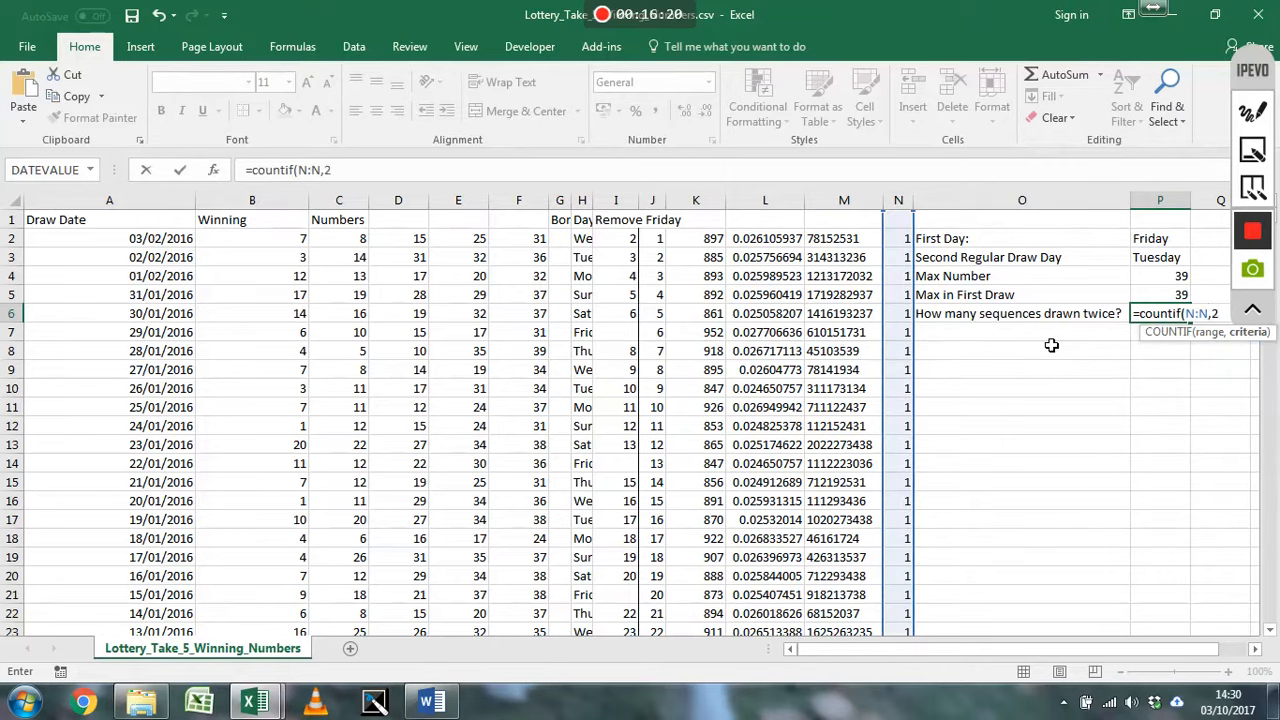
key("BackSpace")
key("BackSpace")
type("\">1\")")
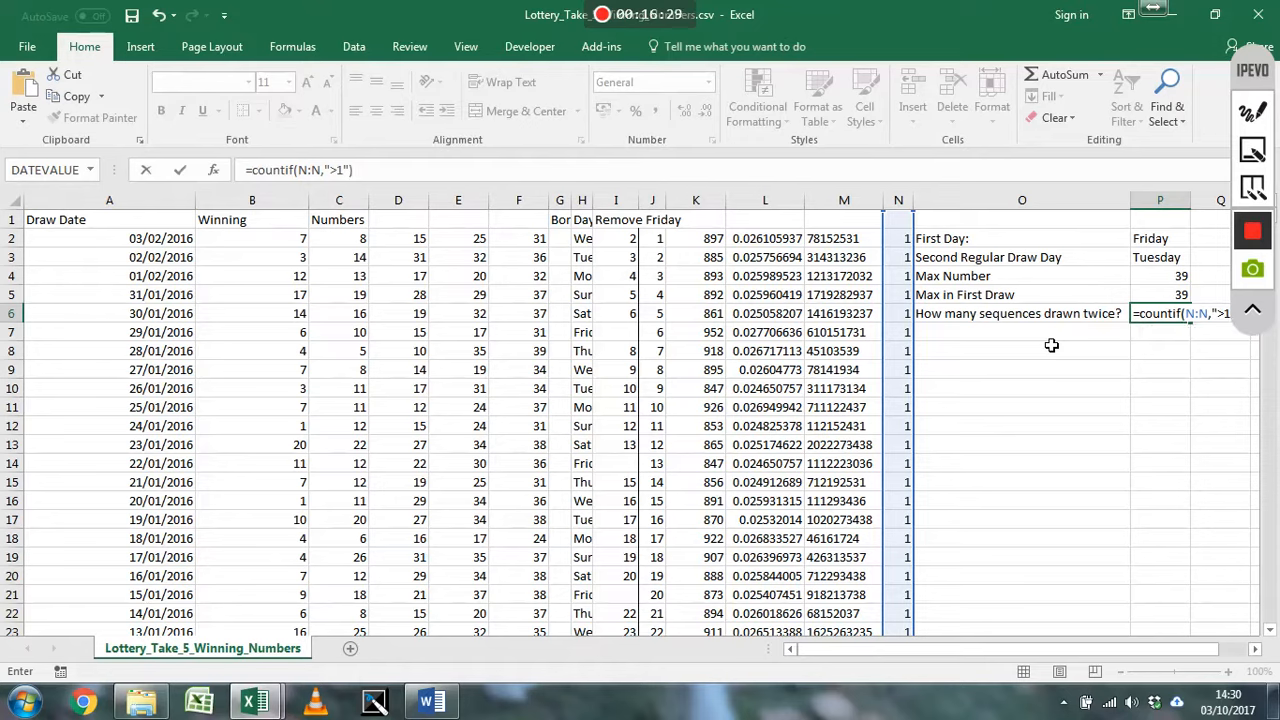
key("Return")
Divide the COUNTIF result in P6 by 2 so the formula reads =COUNTIF(N:N,">1")/2.
key("Up")
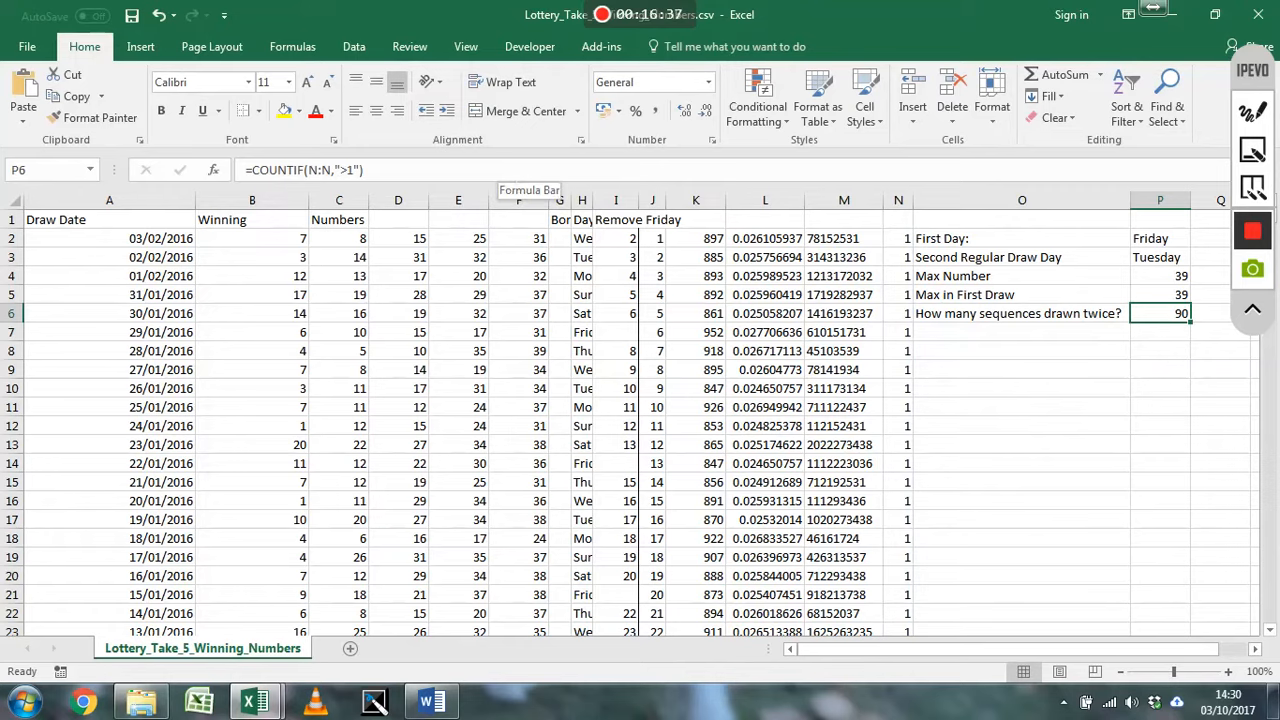
left_click(510, 172)
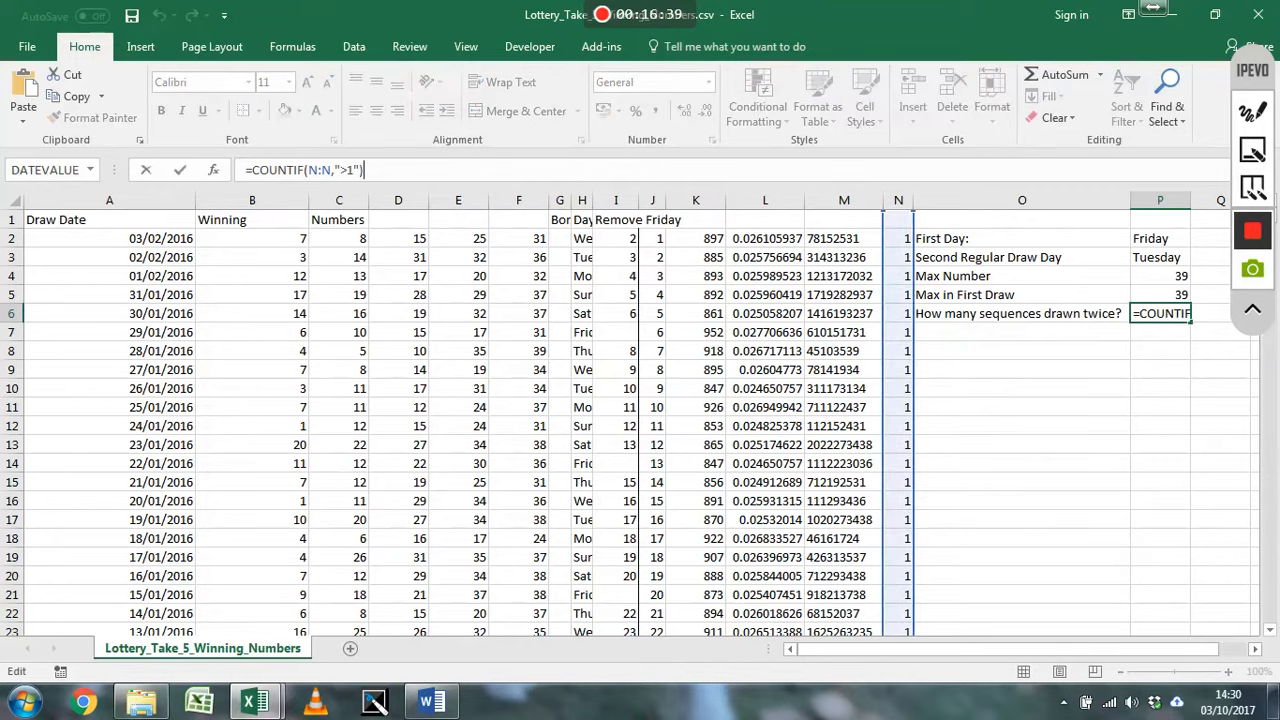
type("/2")
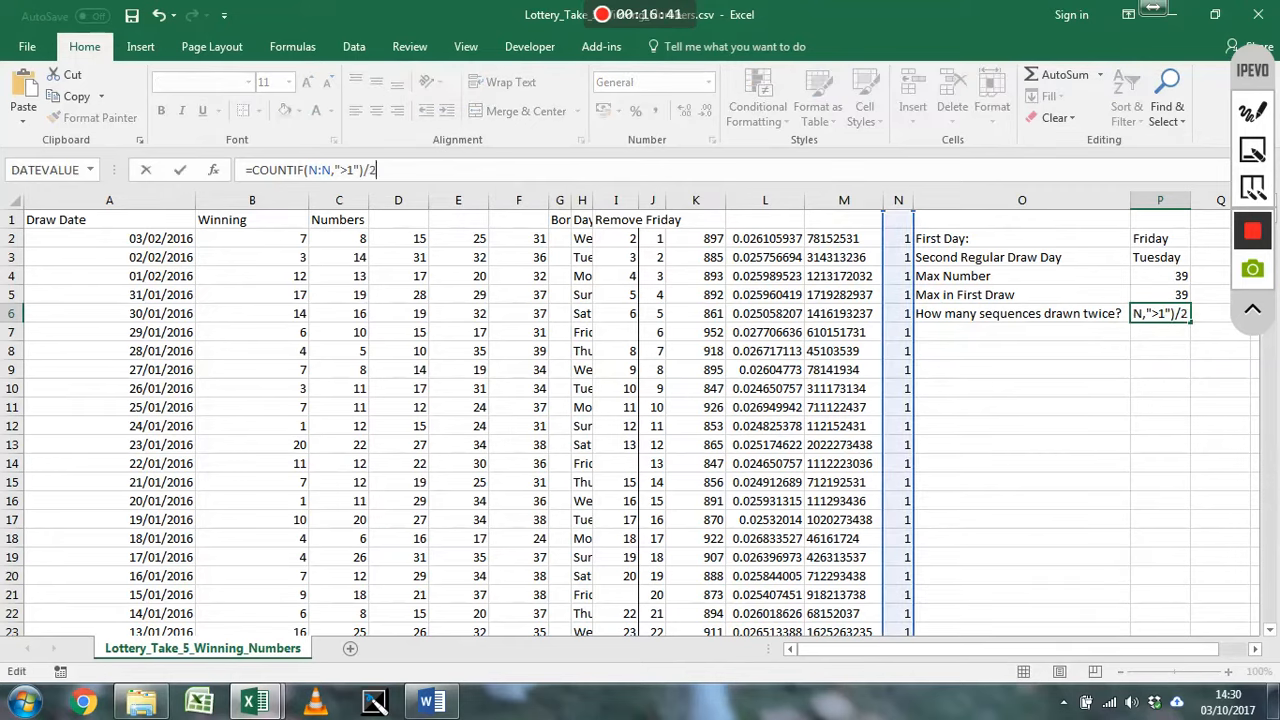
key("Return")
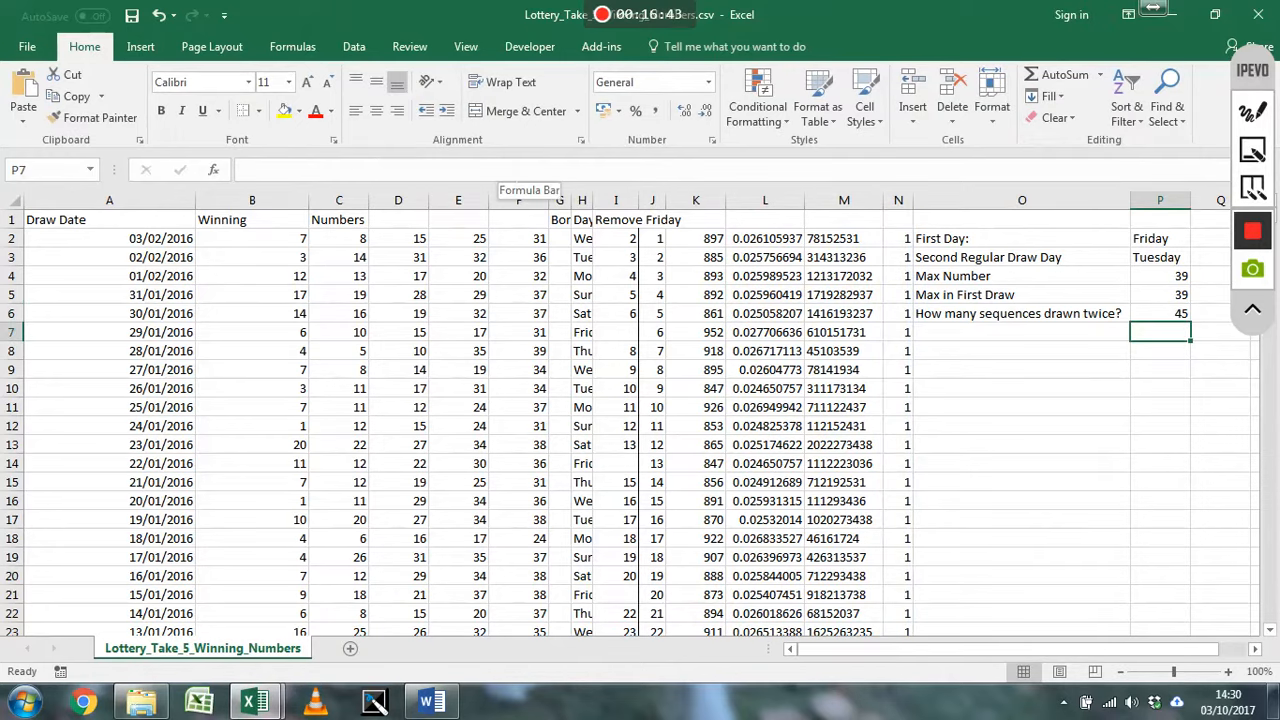